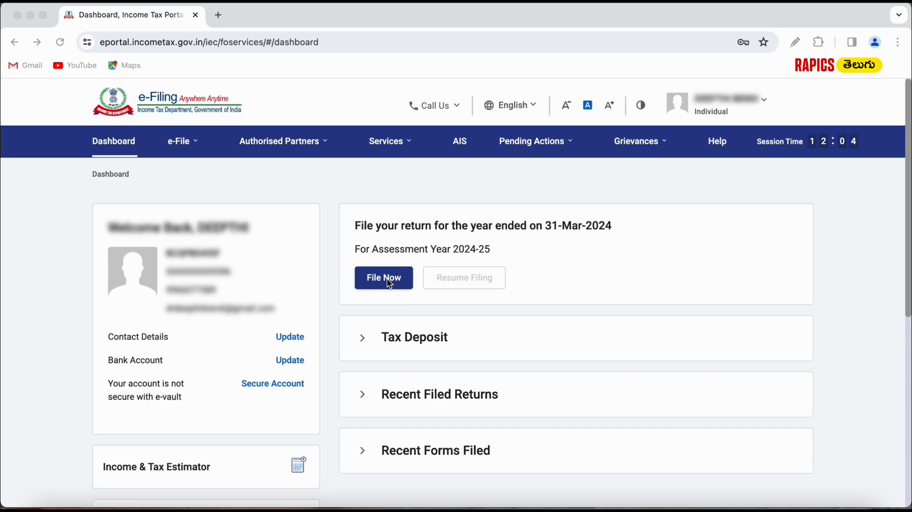
Open the File Income Tax Return page and continue with assessment year 2024-25 in the Online filing mode.
left_click(189, 144)
left_click(245, 174)
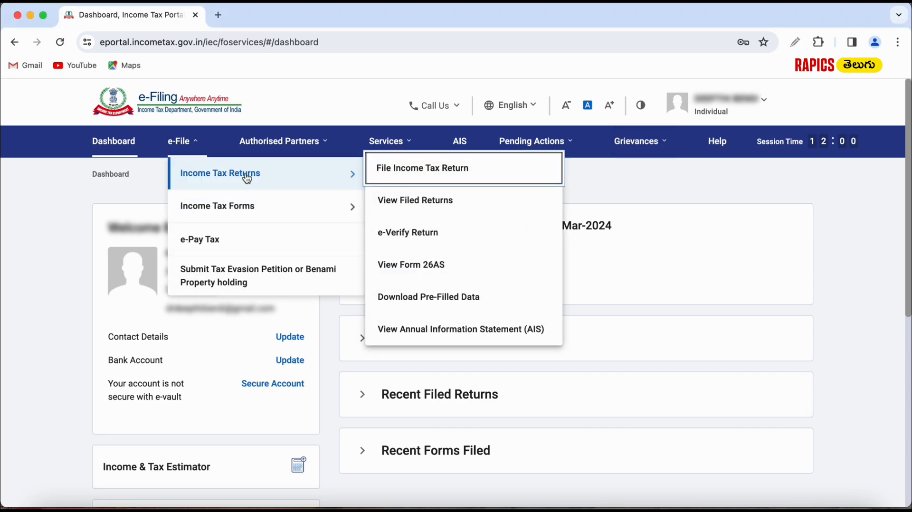
left_click(420, 174)
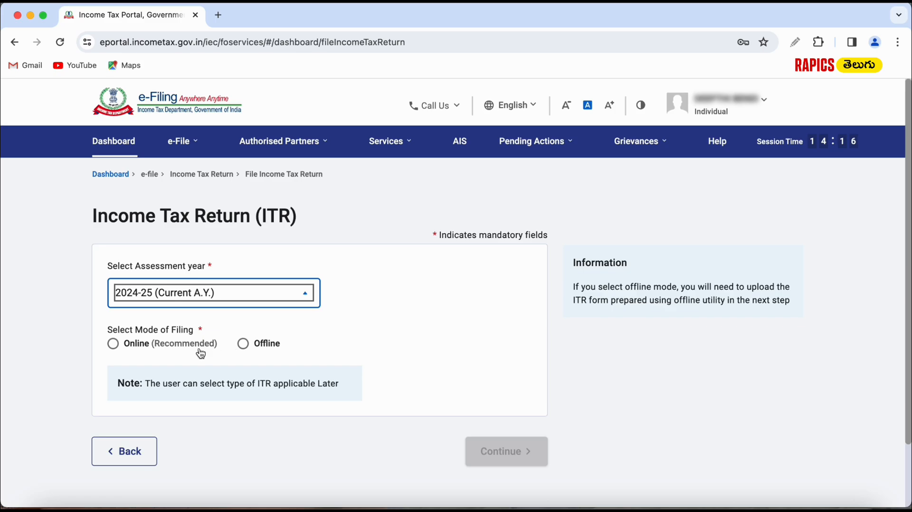
left_click(114, 346)
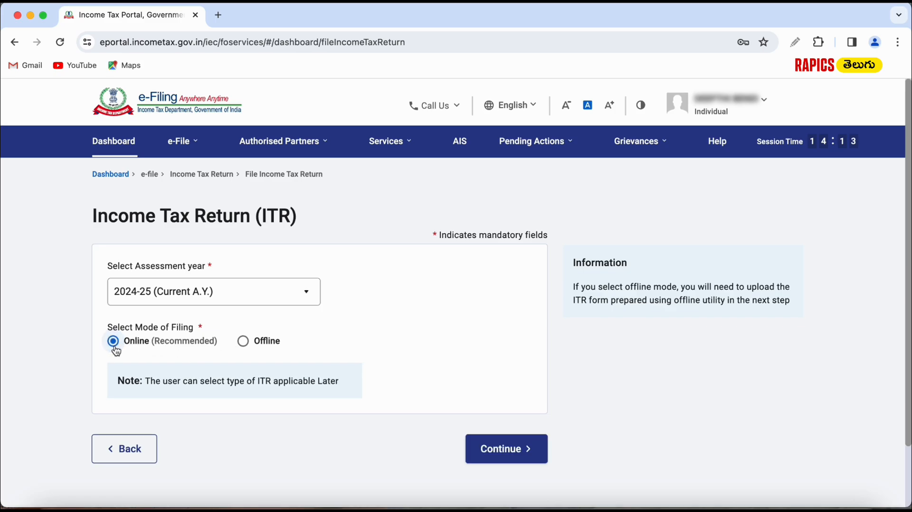
left_click(509, 453)
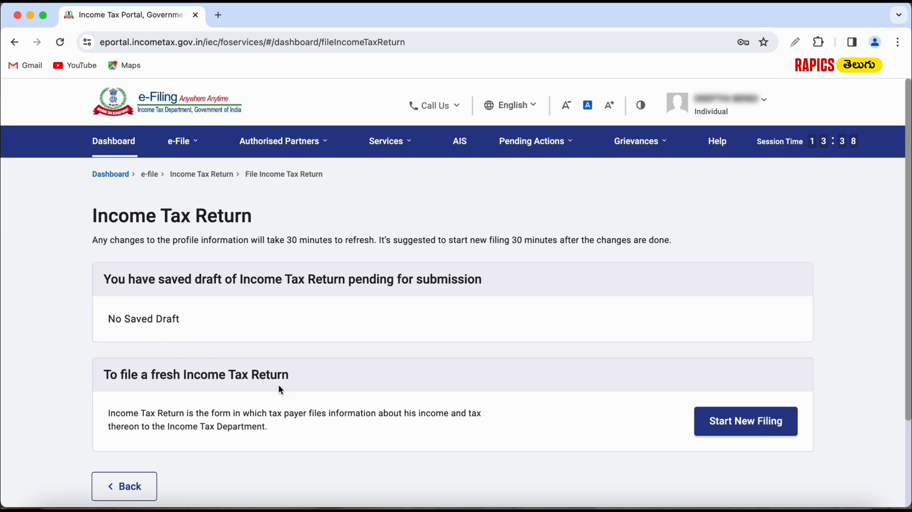
Start a new filing and proceed with the ITR-1 form.
left_click(747, 421)
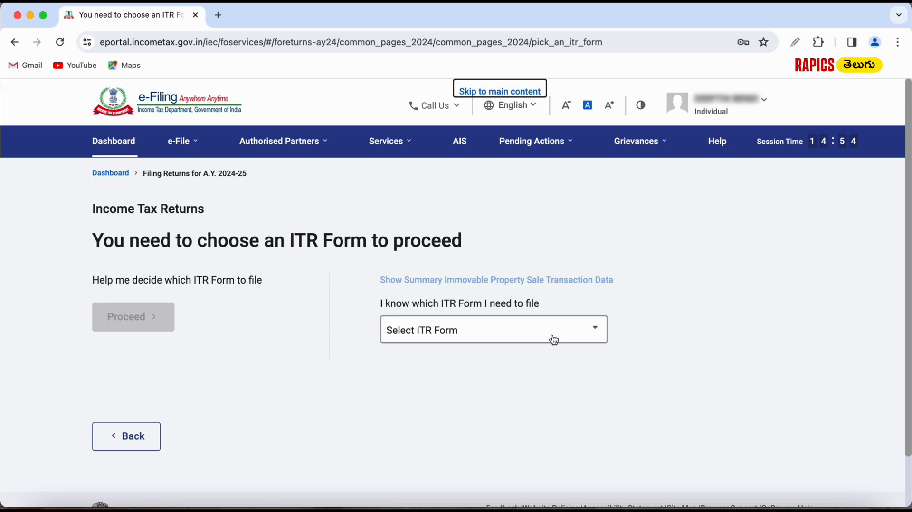
left_click(553, 339)
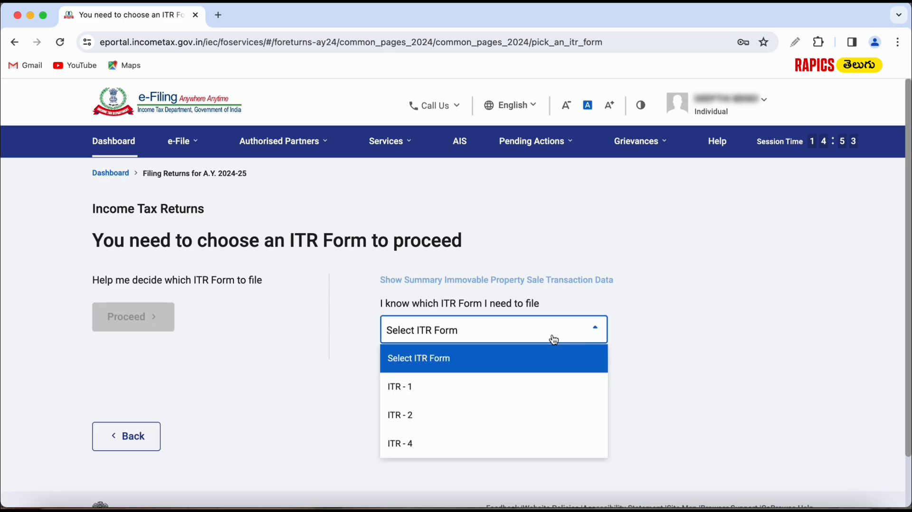
left_click(429, 388)
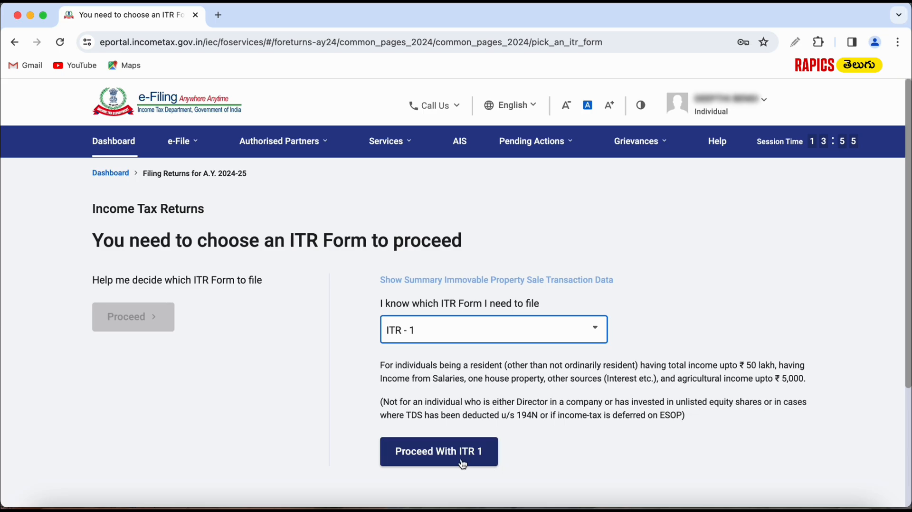
left_click(439, 452)
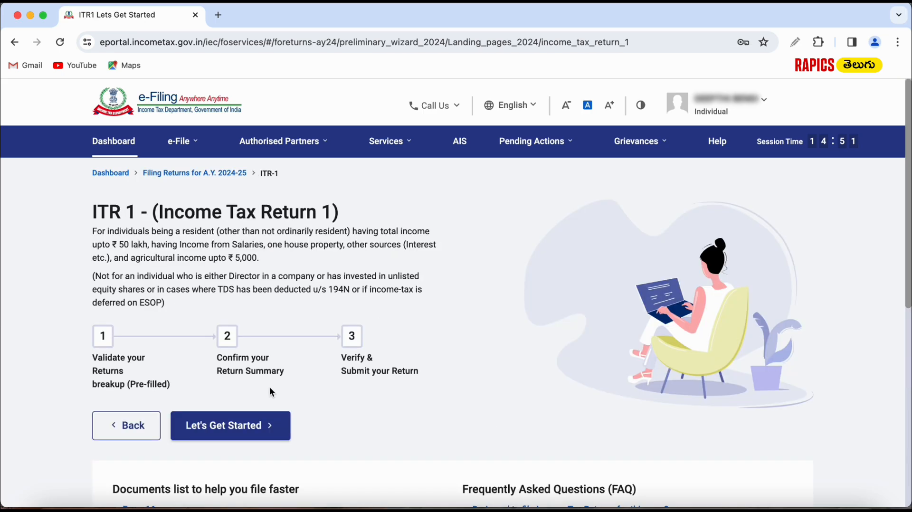
Begin the ITR-1 return, acknowledging the pre-filled data notice, and open its Personal Information section.
left_click(232, 426)
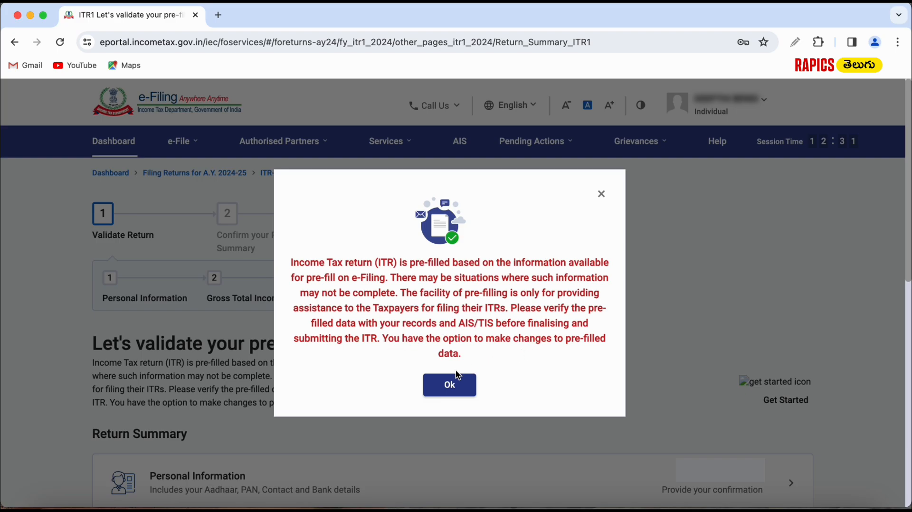
left_click(461, 389)
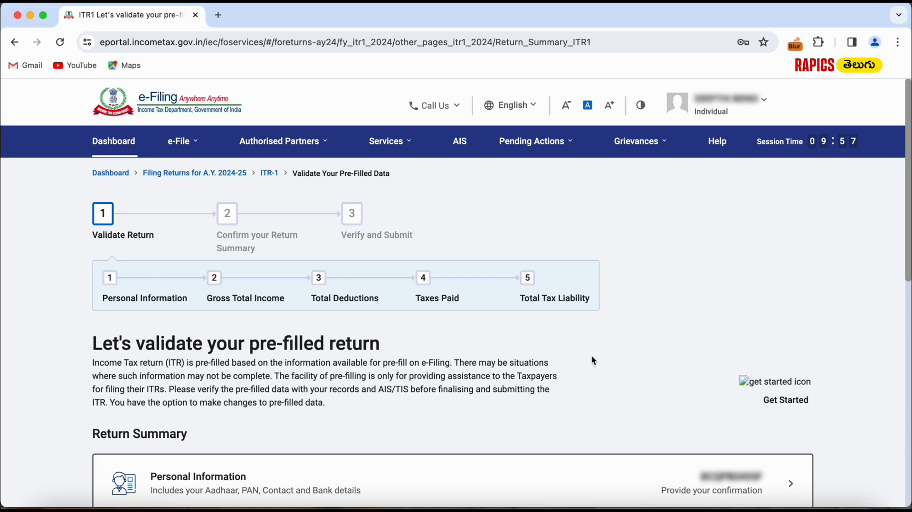
scroll(591, 356, "down", 6)
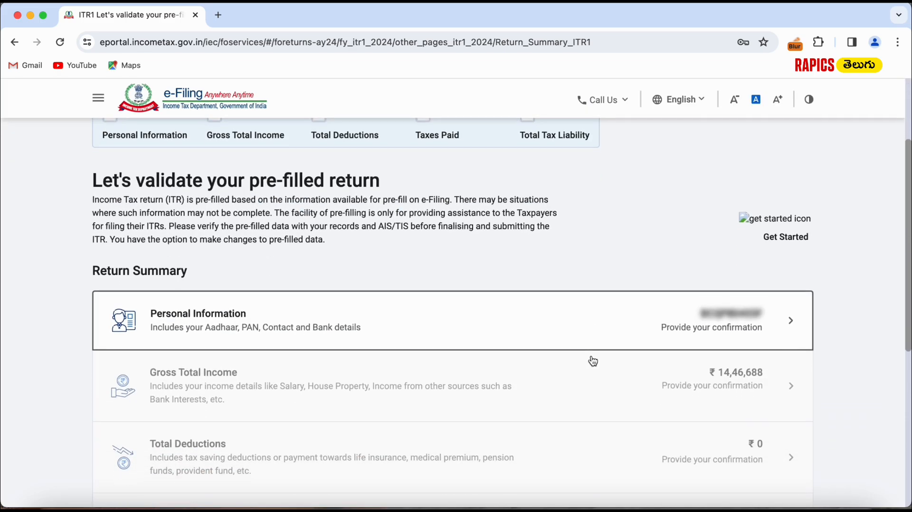
scroll(591, 364, "down", 1)
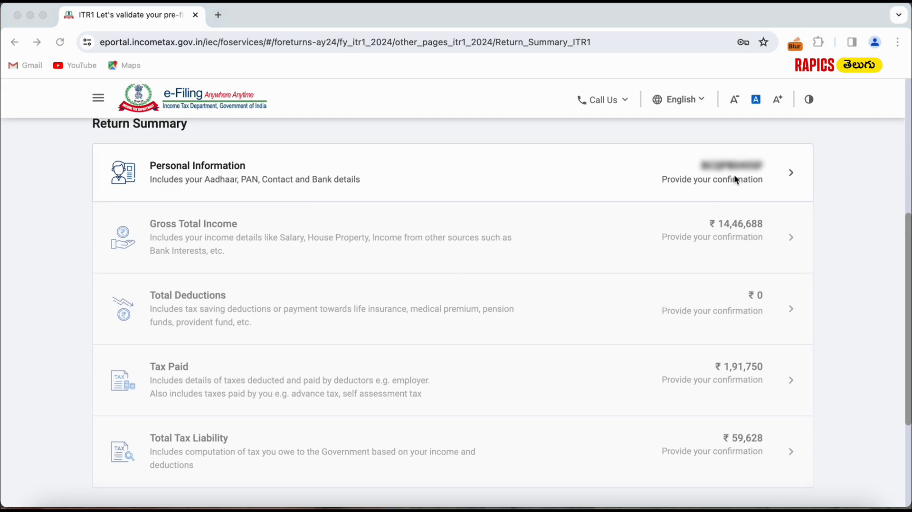
left_click(760, 176)
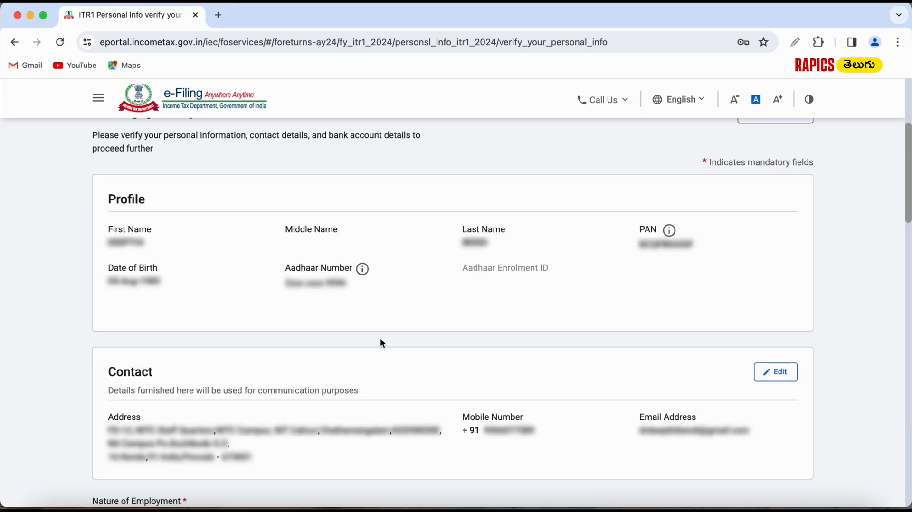
Look through the Nature of Employment options below the contact details.
scroll(381, 340, "down", 5)
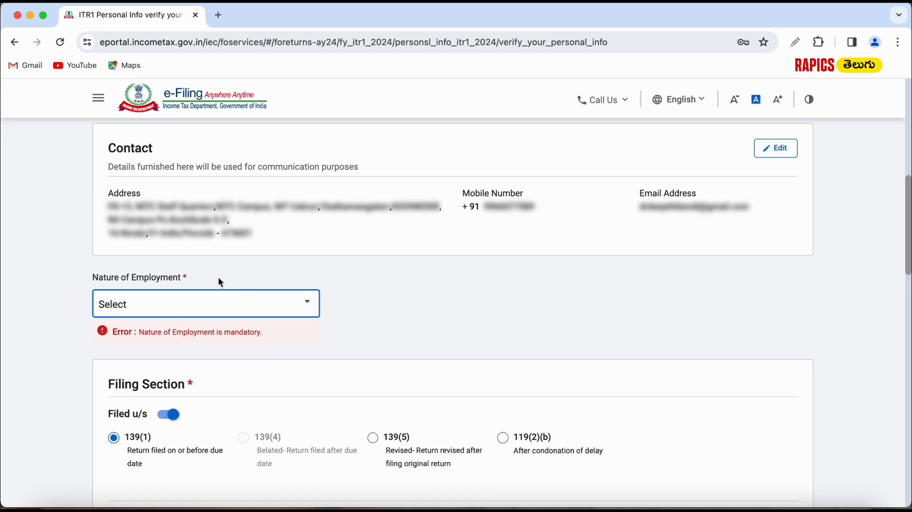
left_click(296, 304)
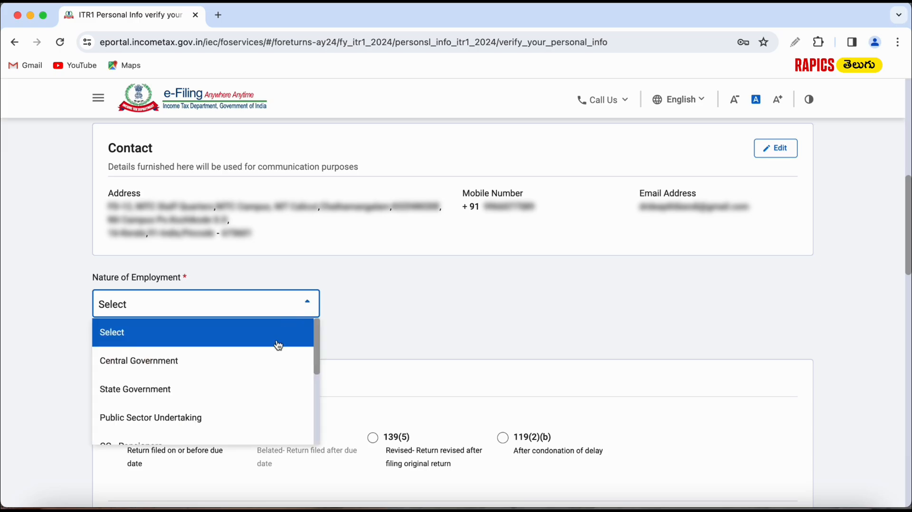
scroll(267, 367, "down", 2)
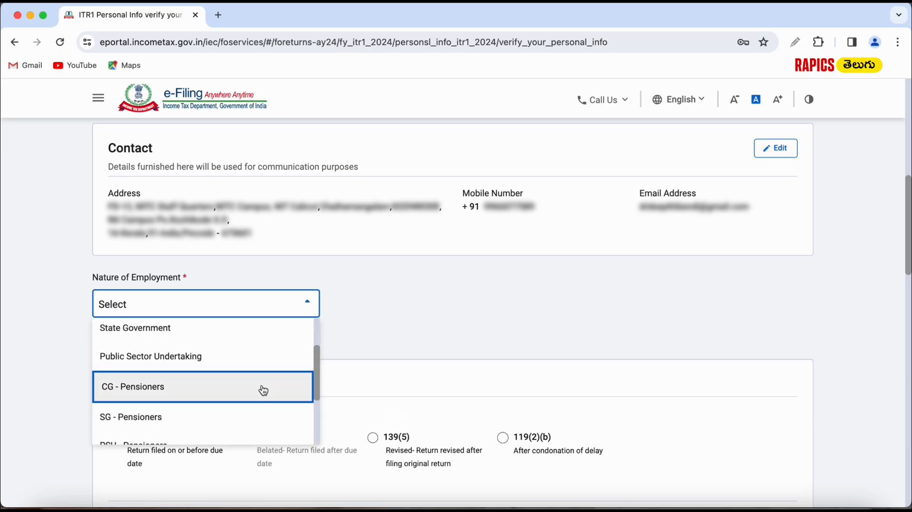
scroll(264, 390, "down", 2)
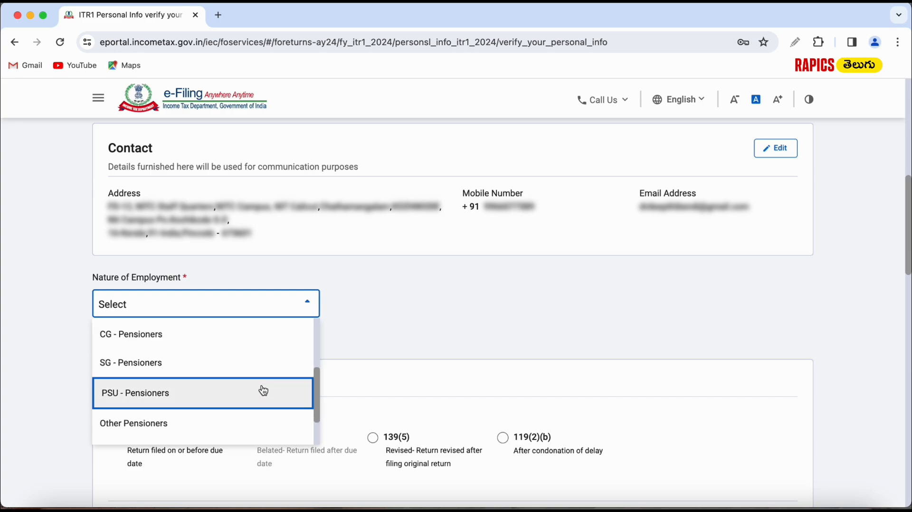
scroll(264, 390, "down", 2)
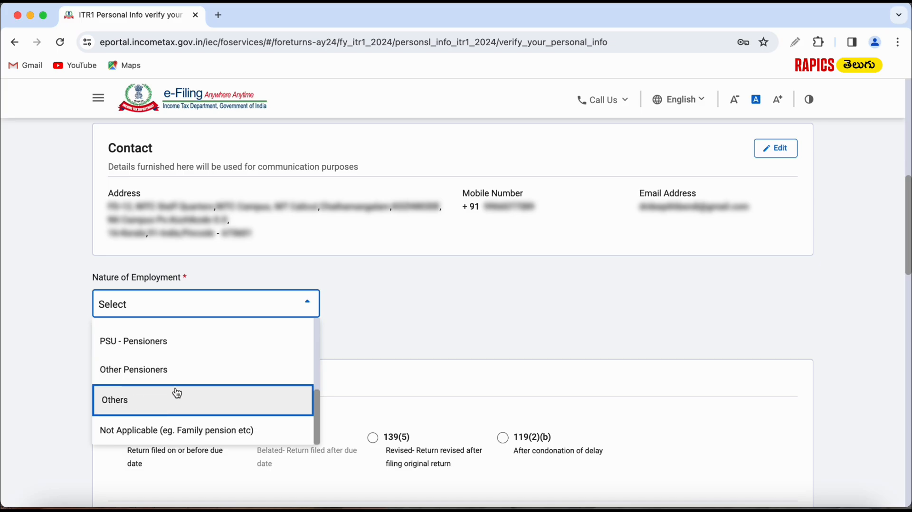
scroll(175, 392, "down", 2)
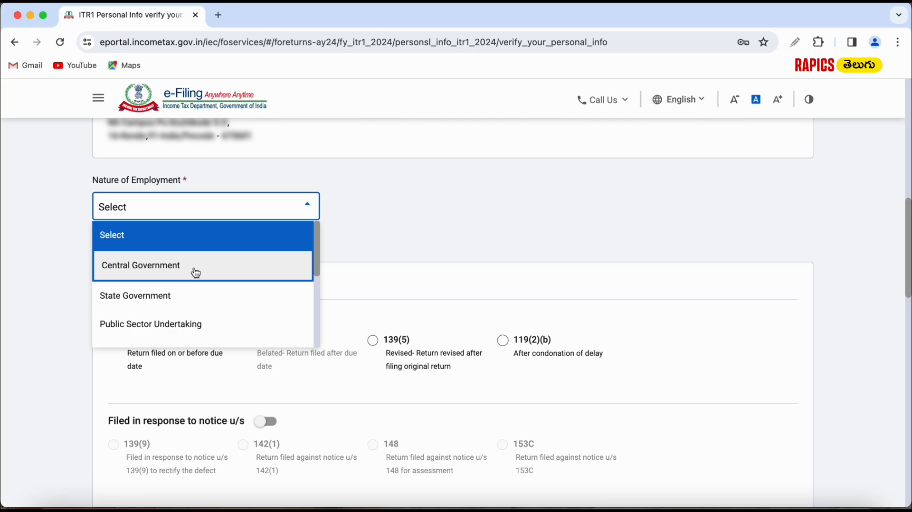
Check the filing section details and answer Yes to opting out of the new tax regime under section 115BAC(6).
scroll(241, 295, "down", 4)
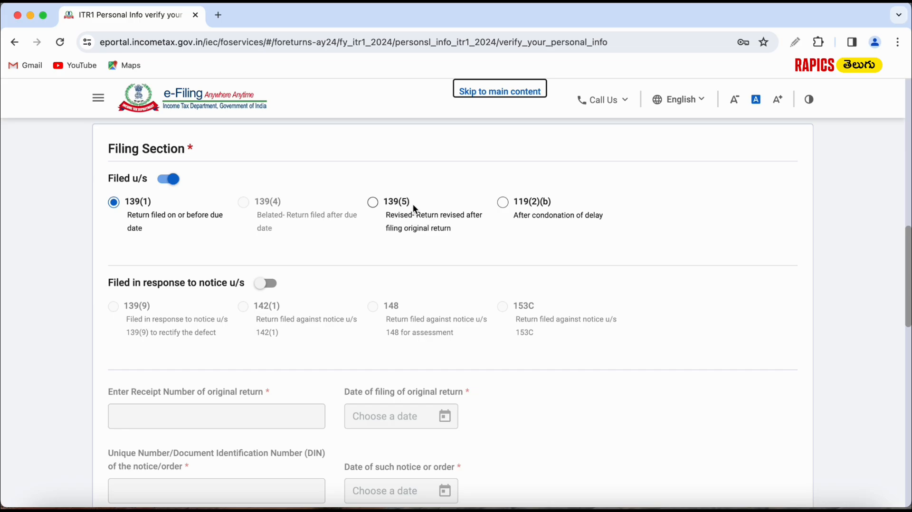
scroll(414, 208, "down", 2)
scroll(241, 212, "down", 1)
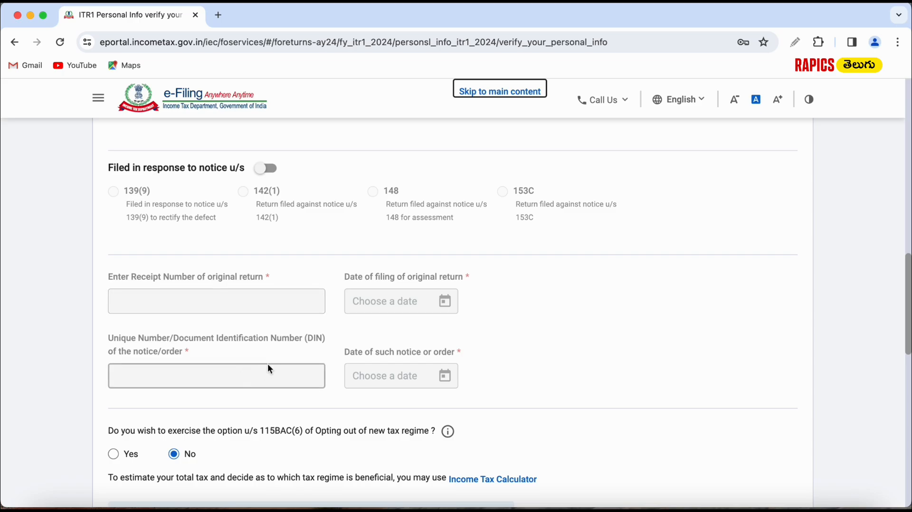
scroll(268, 368, "down", 3)
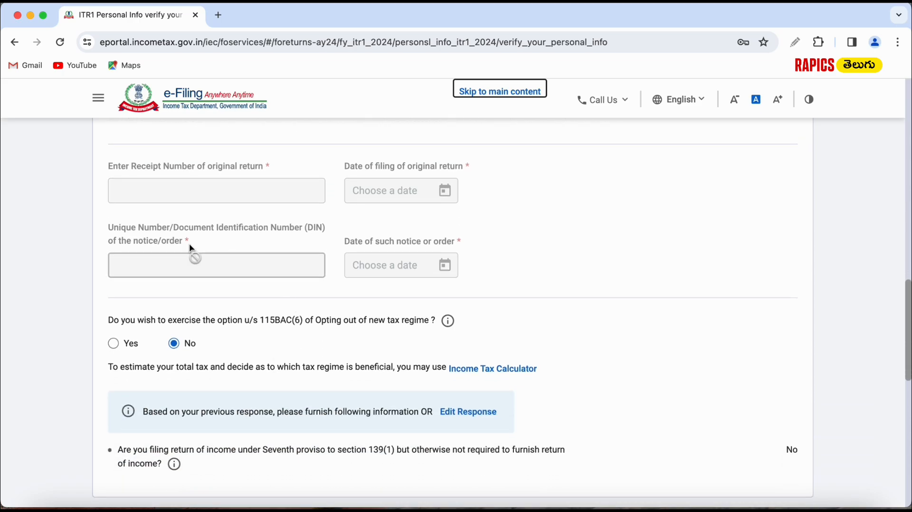
scroll(196, 162, "down", 5)
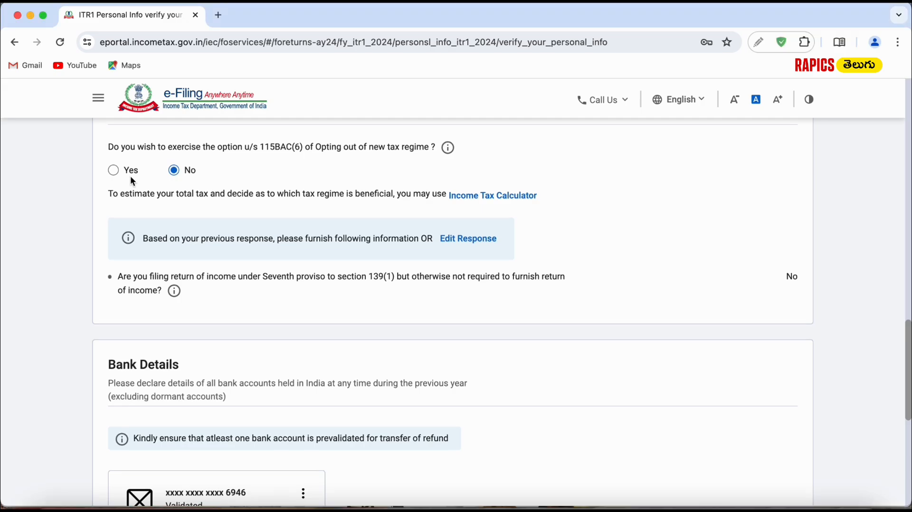
left_click(130, 172)
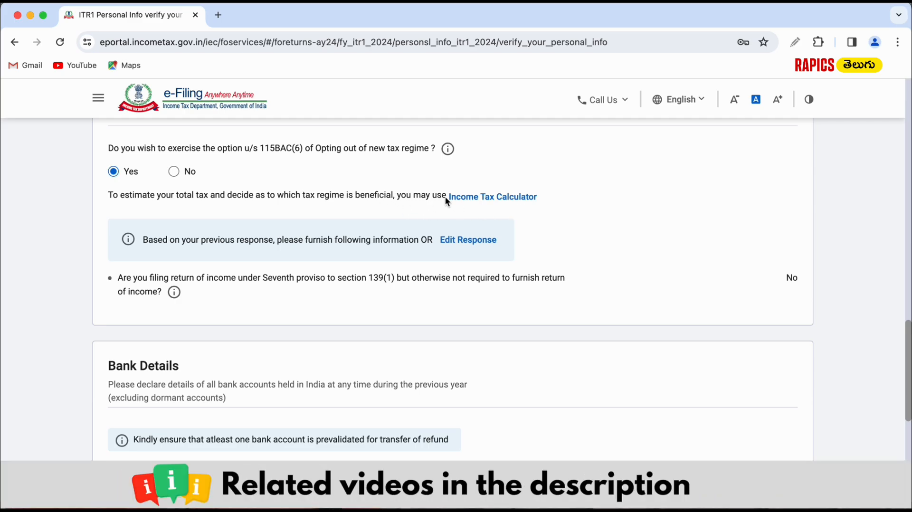
Review the Bank Details section and its option for adding another bank account.
scroll(359, 240, "down", 3)
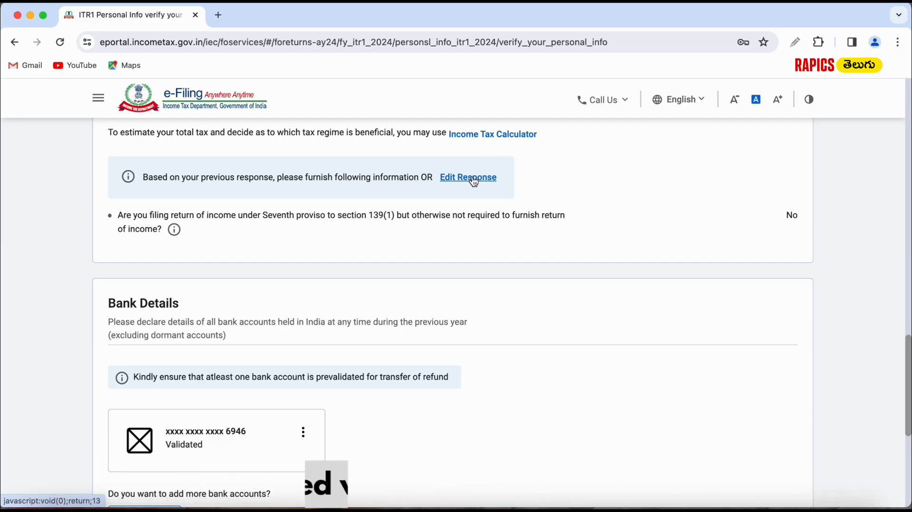
scroll(465, 291, "down", 5)
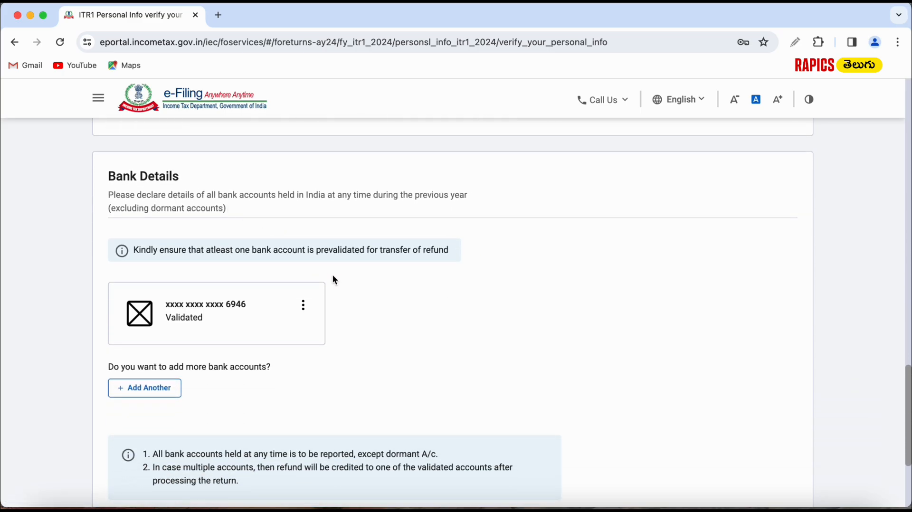
scroll(206, 322, "down", 1)
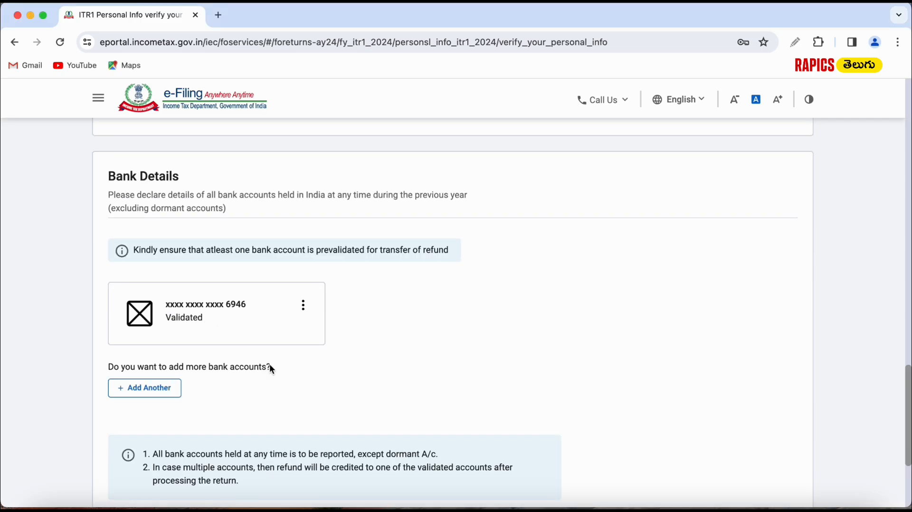
left_click(172, 387)
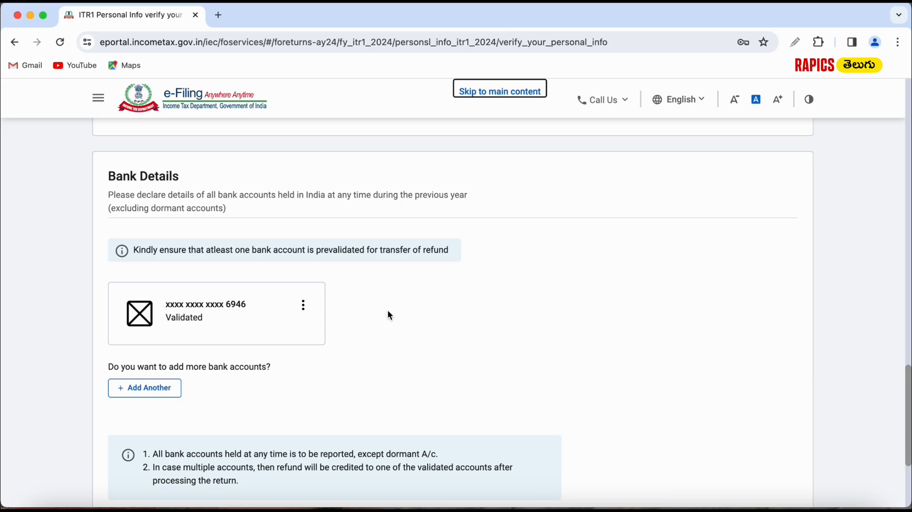
Confirm the personal information and open the Gross Total Income section from the return summary.
scroll(689, 277, "down", 4)
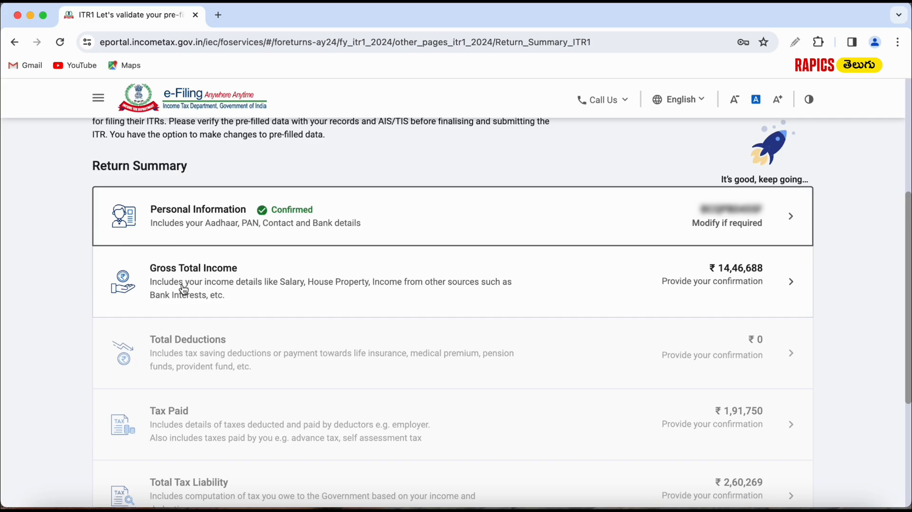
left_click(728, 289)
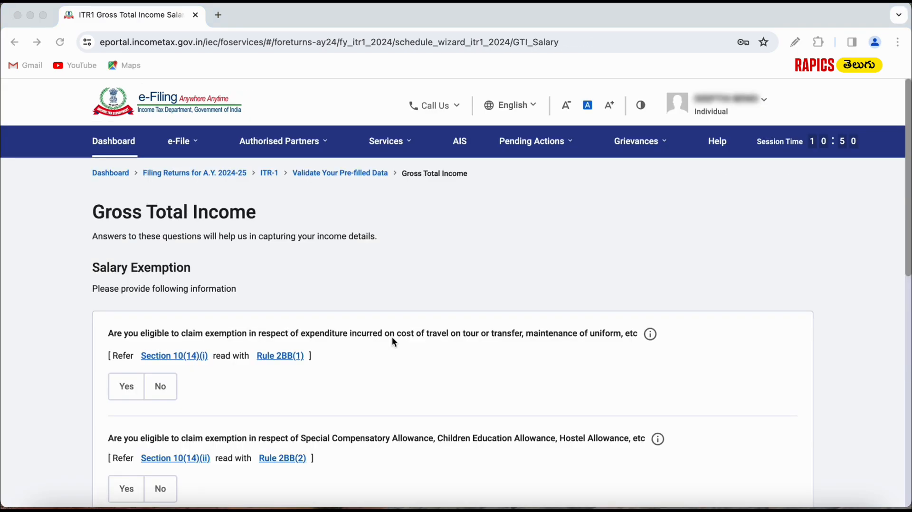
Answer Yes to the House Rent Allowance exemption and No to the special compensatory, leave travel and other salary exemptions.
scroll(392, 339, "down", 3)
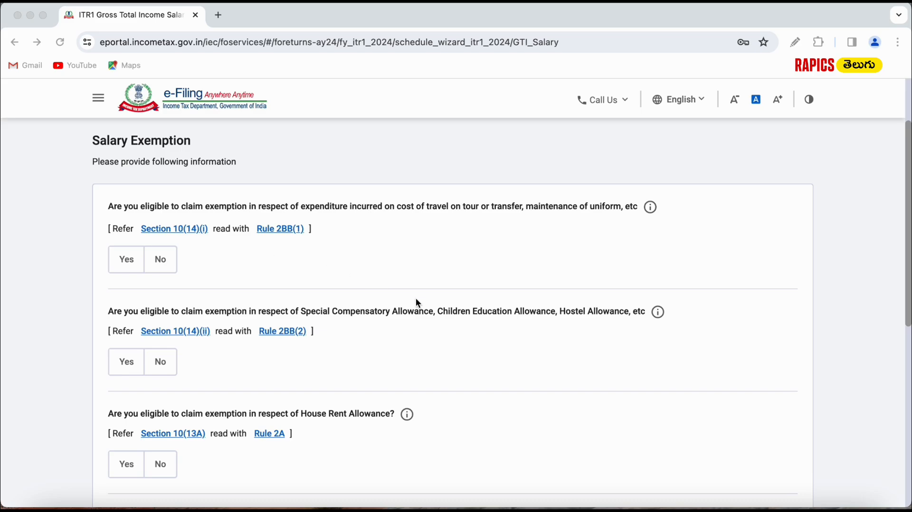
scroll(416, 302, "down", 8)
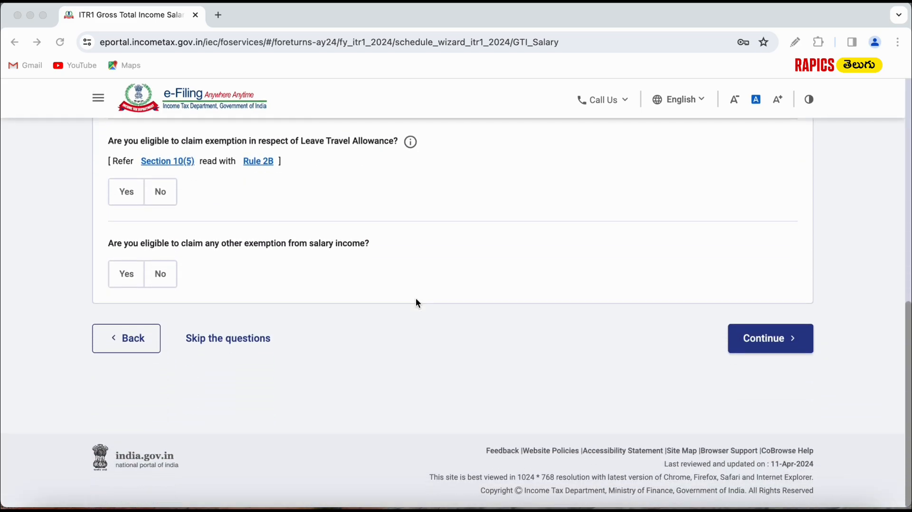
scroll(416, 302, "up", 6)
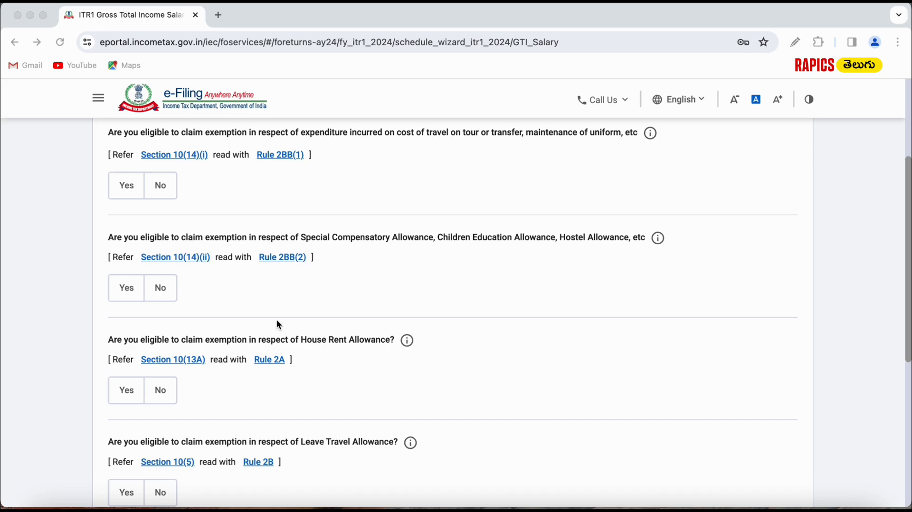
left_click(122, 389)
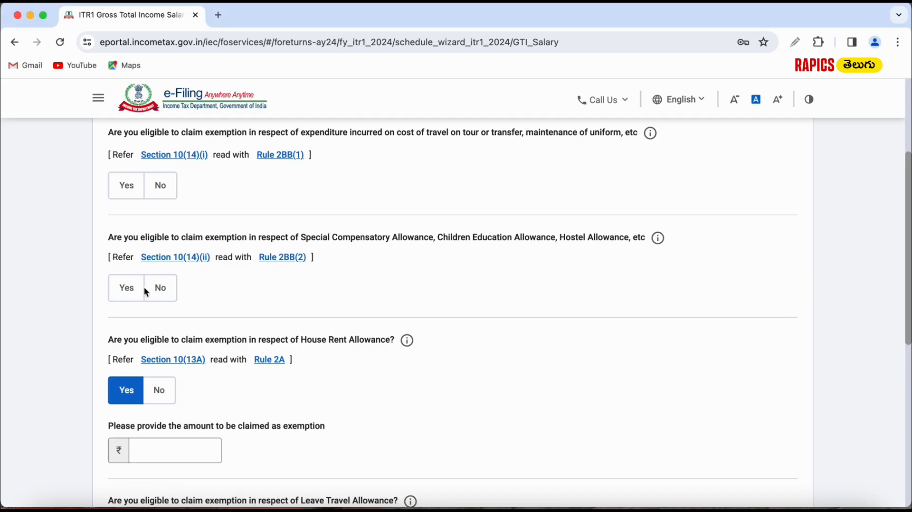
left_click(160, 287)
scroll(161, 213, "down", 5)
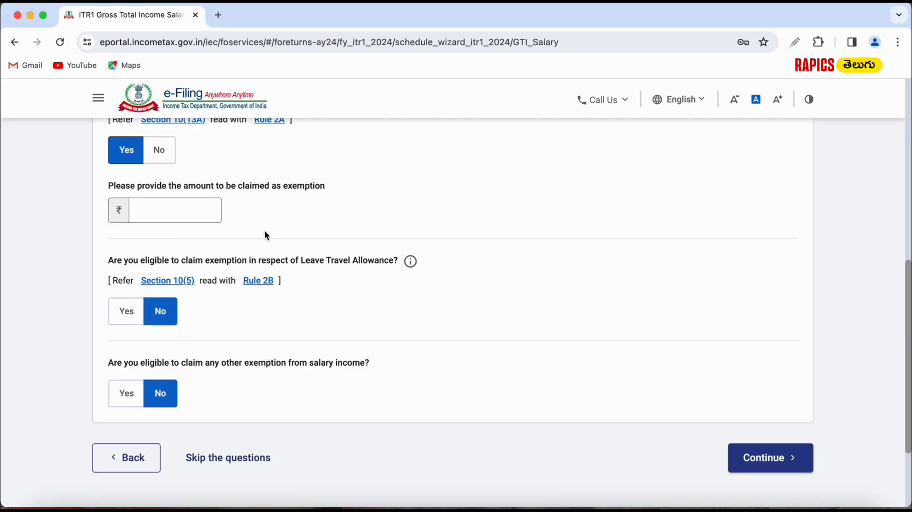
Enter 56410 as the House Rent Allowance exemption amount and continue to the income source verification.
scroll(264, 229, "up", 3)
left_click(197, 266)
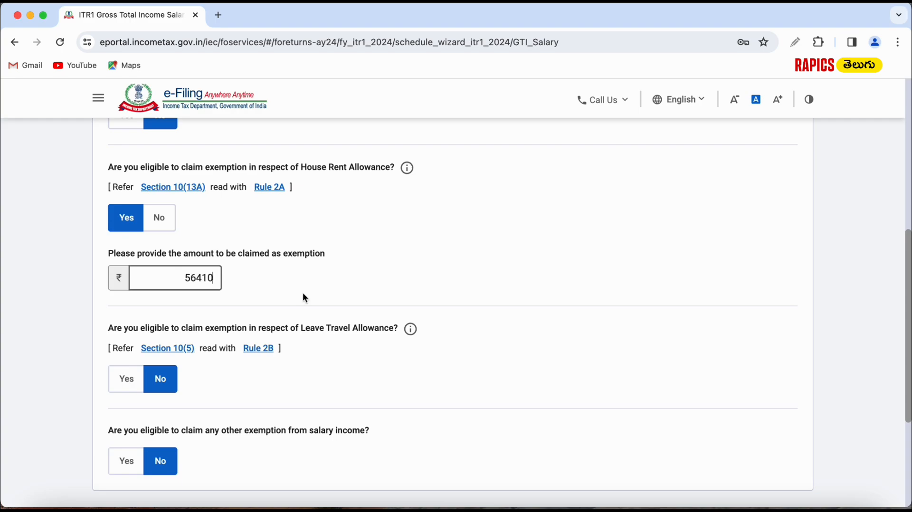
scroll(304, 298, "down", 5)
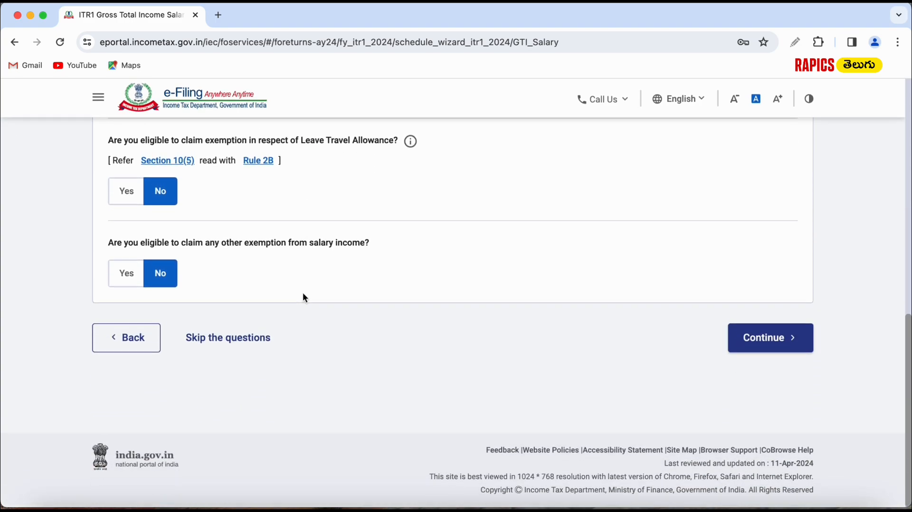
left_click(740, 355)
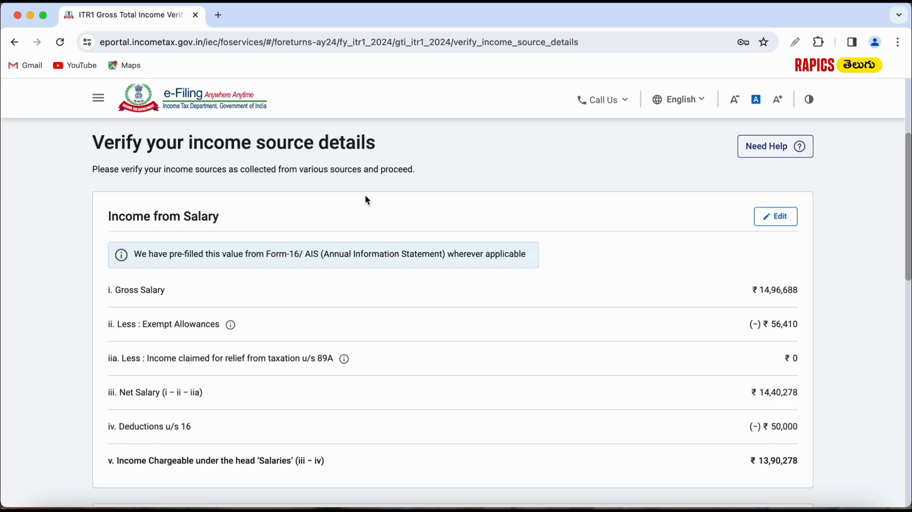
Review the salary, house property and other-source income summaries, and open the Income from Salary details for editing.
scroll(227, 224, "down", 4)
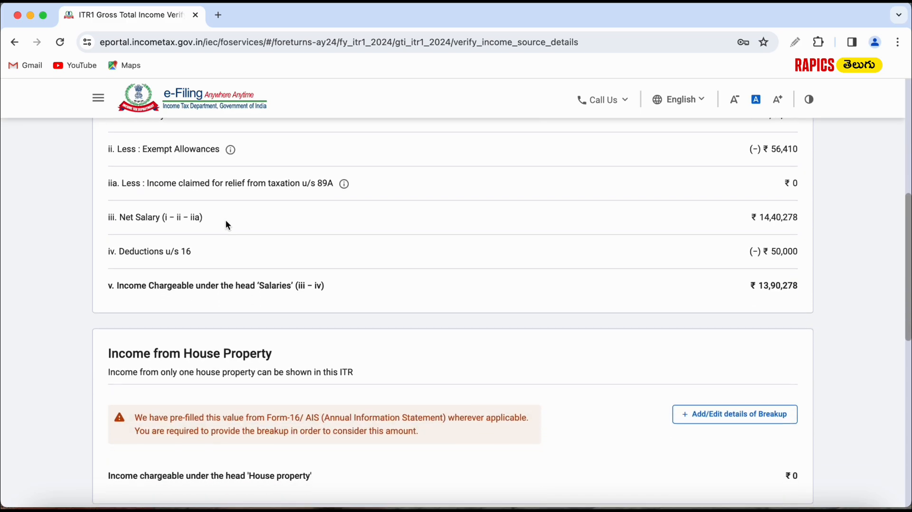
scroll(227, 224, "down", 2)
scroll(294, 289, "down", 3)
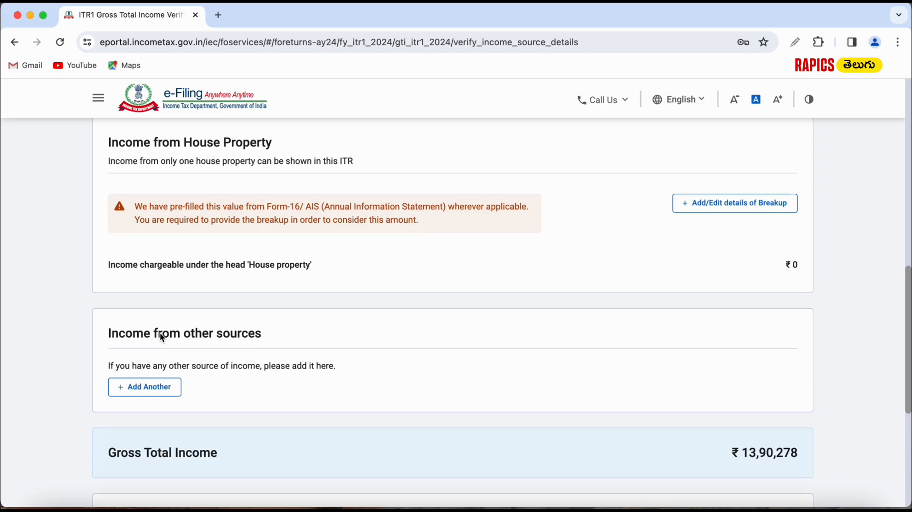
scroll(160, 332, "up", 10)
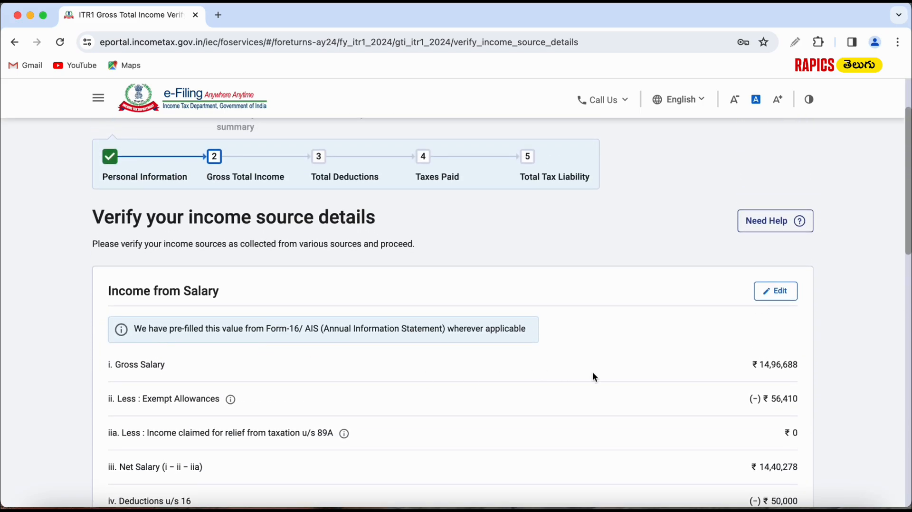
scroll(797, 375, "down", 2)
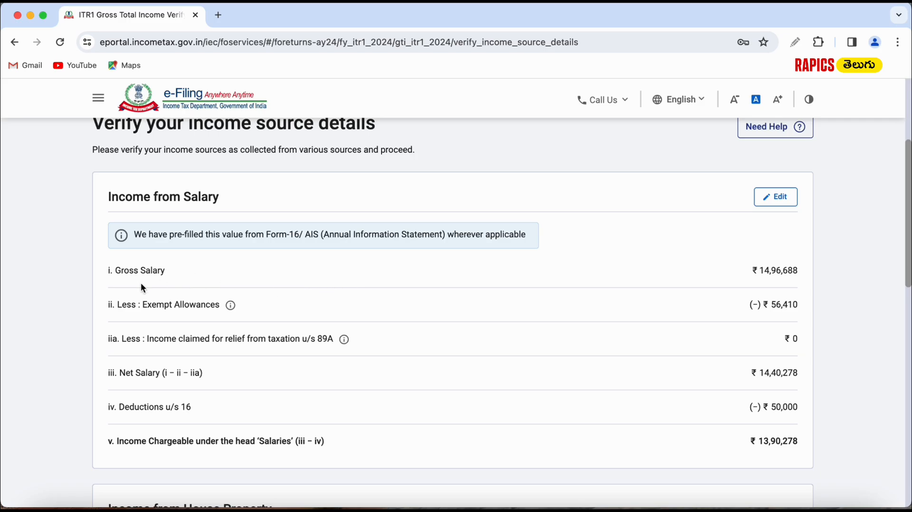
left_click(777, 198)
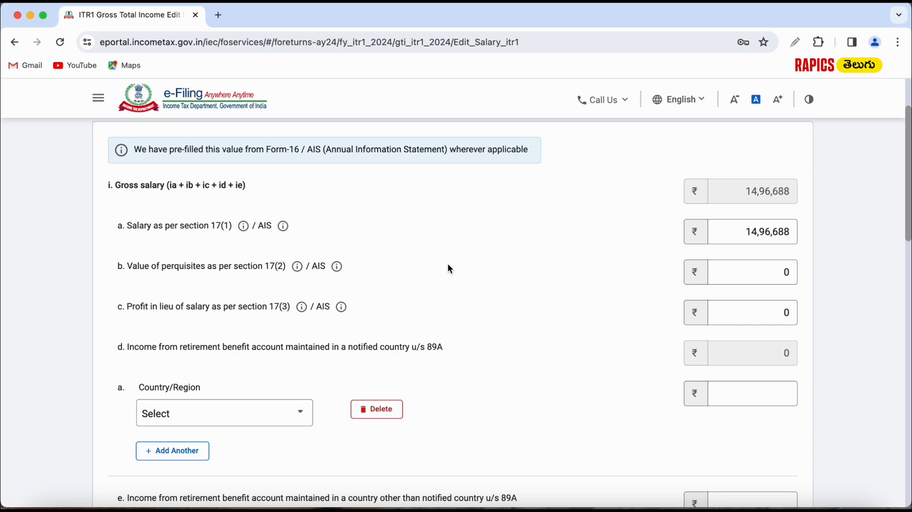
Examine the gross salary components, retirement benefit fields and exempt allowances in the salary breakdown.
scroll(521, 275, "down", 5)
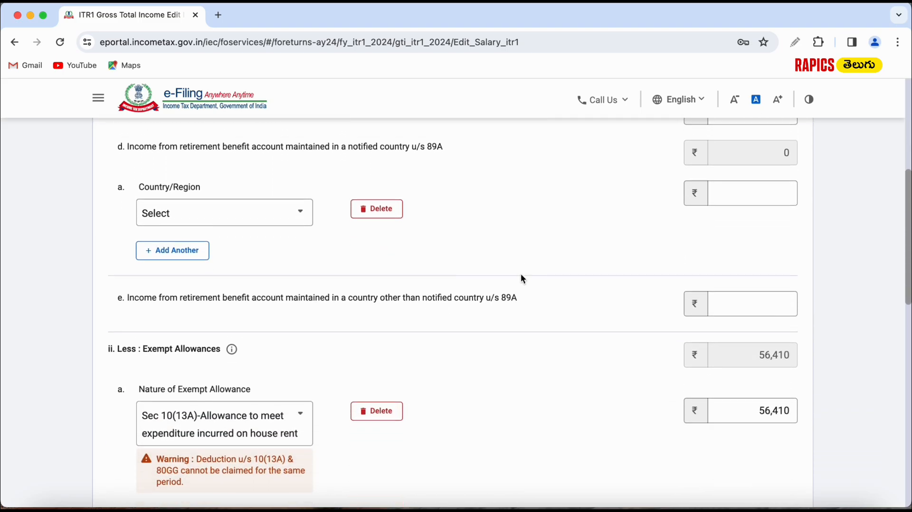
scroll(269, 185, "up", 4)
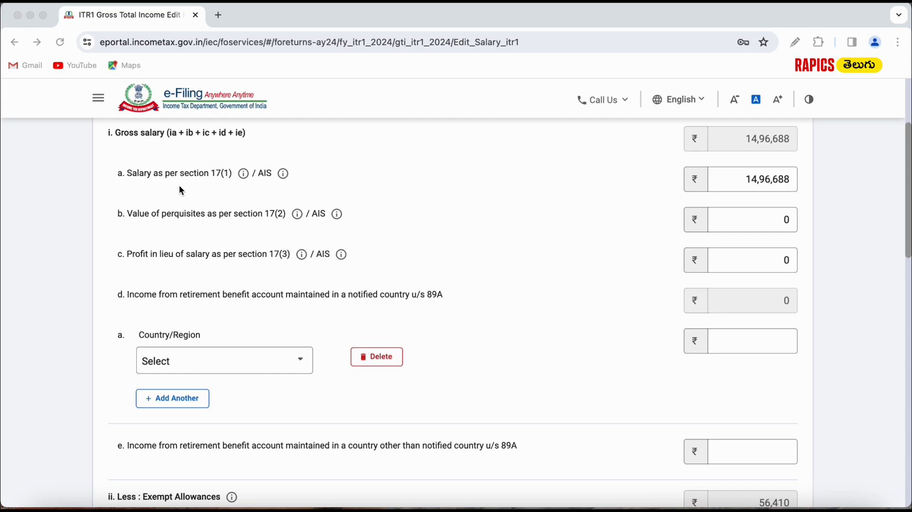
scroll(180, 190, "down", 3)
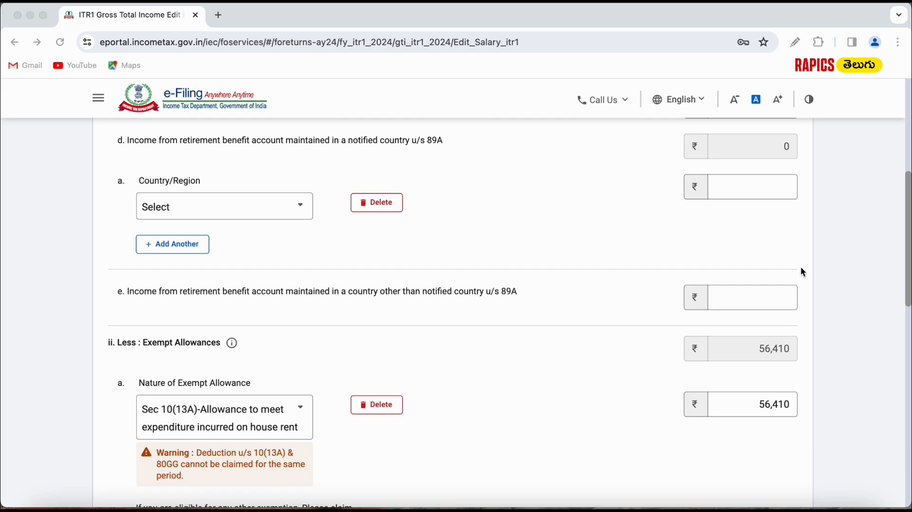
scroll(731, 327, "down", 2)
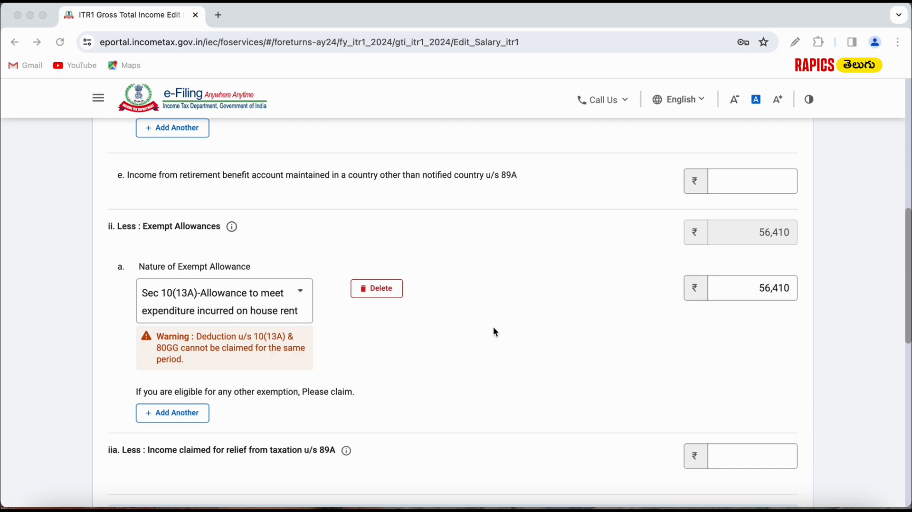
scroll(314, 309, "down", 2)
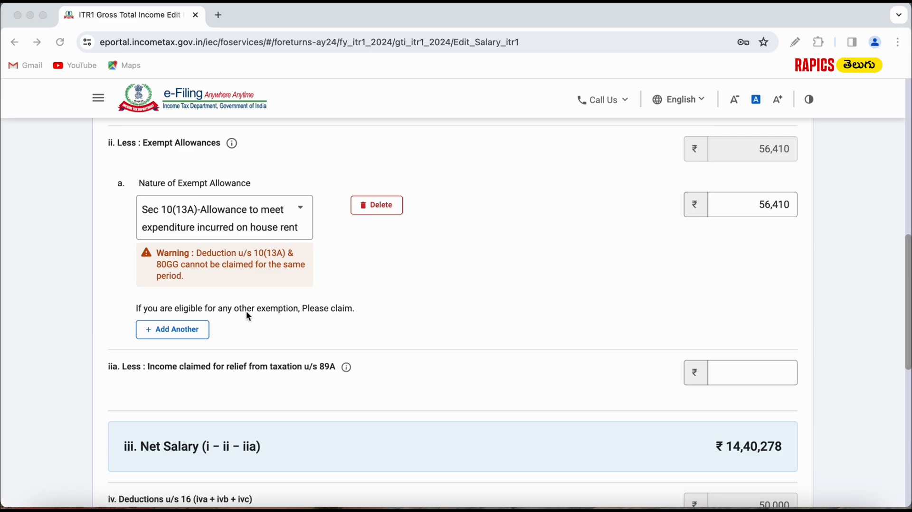
Try adding a second exempt allowance of nature Sec 10(14)(i)-Prescribed Allowances, and delete that entry.
left_click(182, 331)
left_click(182, 331)
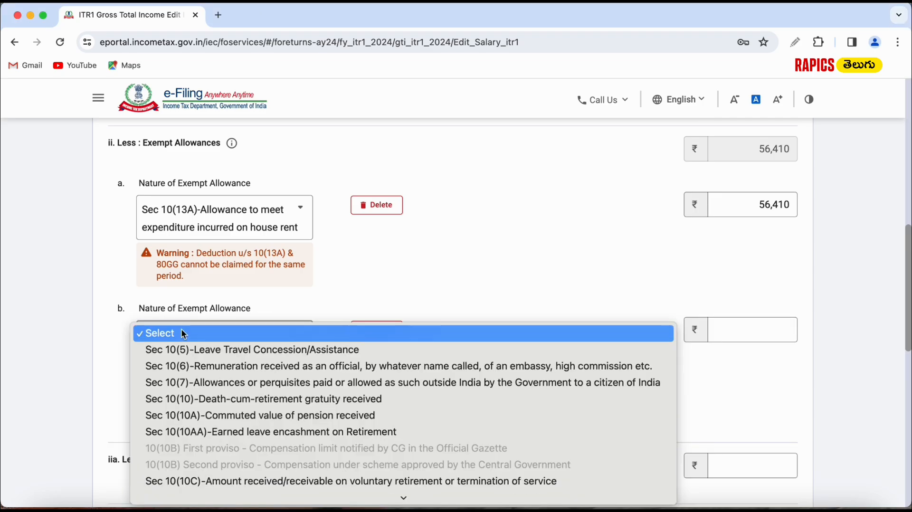
scroll(357, 364, "down", 3)
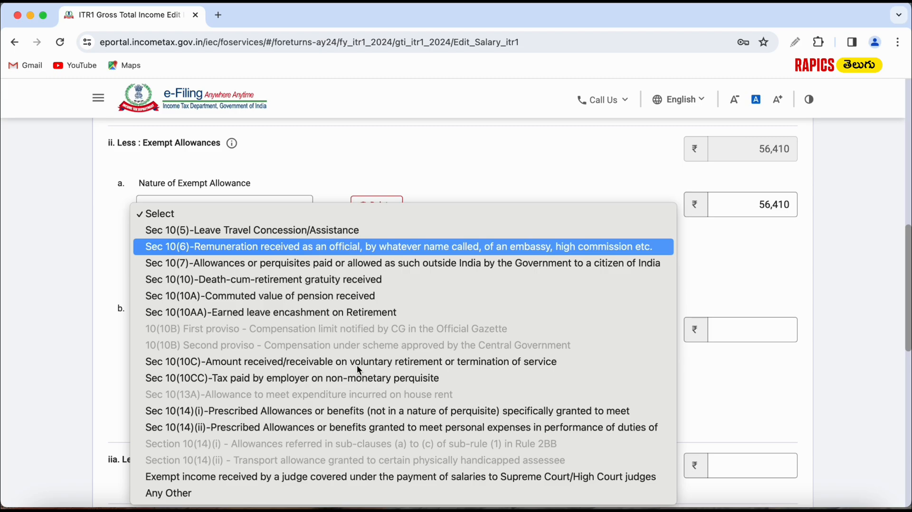
left_click(249, 411)
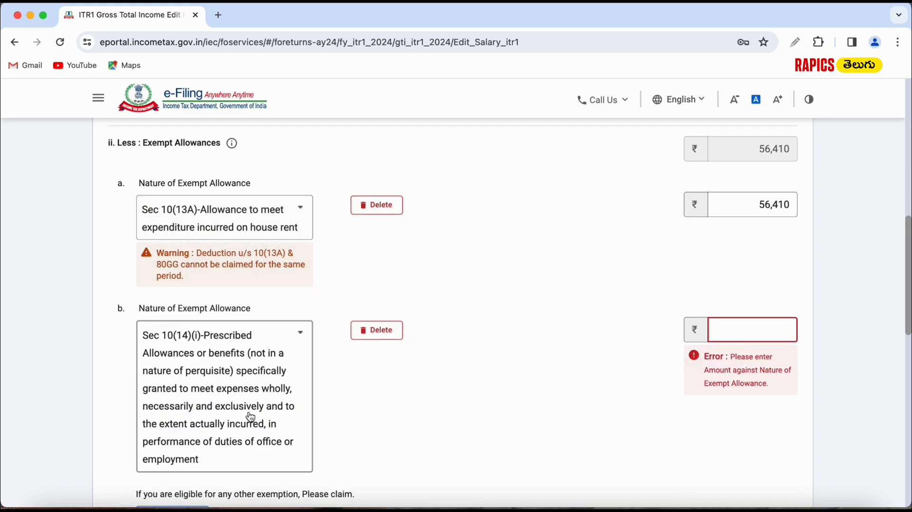
left_click(742, 334)
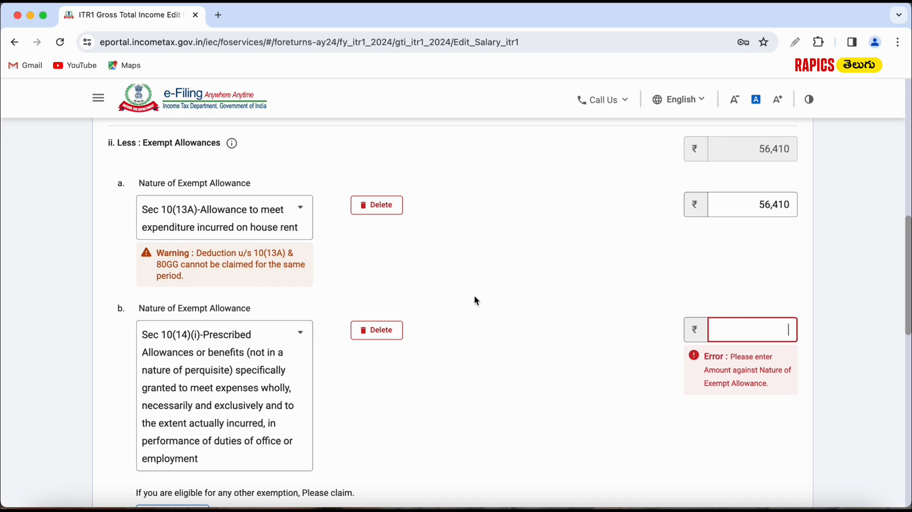
left_click(377, 331)
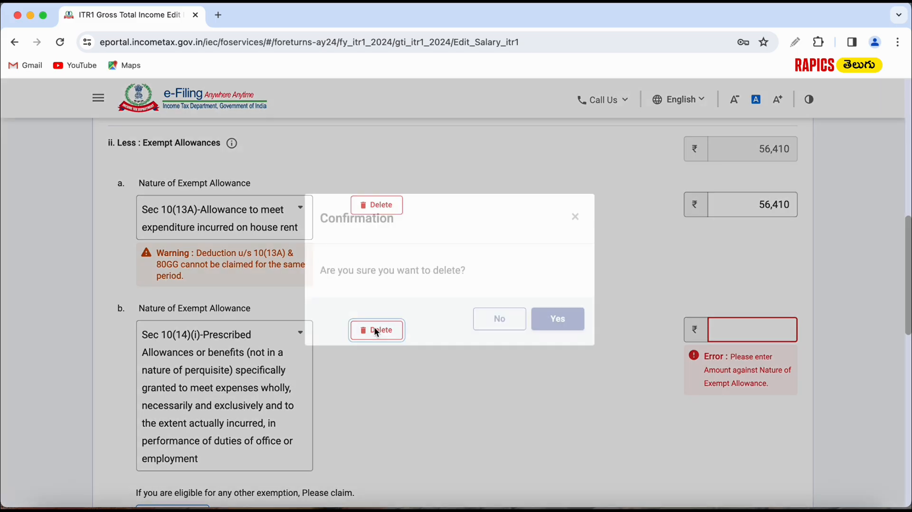
left_click(551, 342)
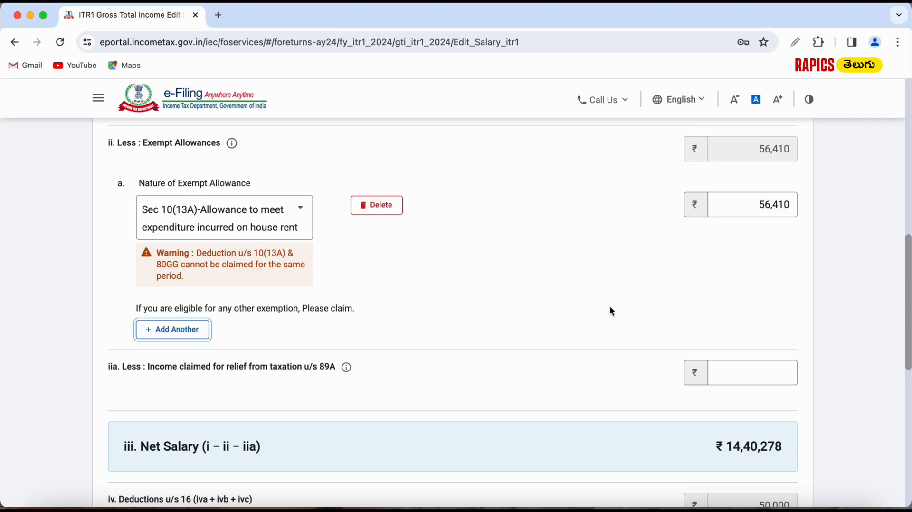
Enter 2400 as the professional tax u/s 16(iii) in the section 16 deductions.
scroll(611, 311, "down", 5)
key("Tab")
key("Tab")
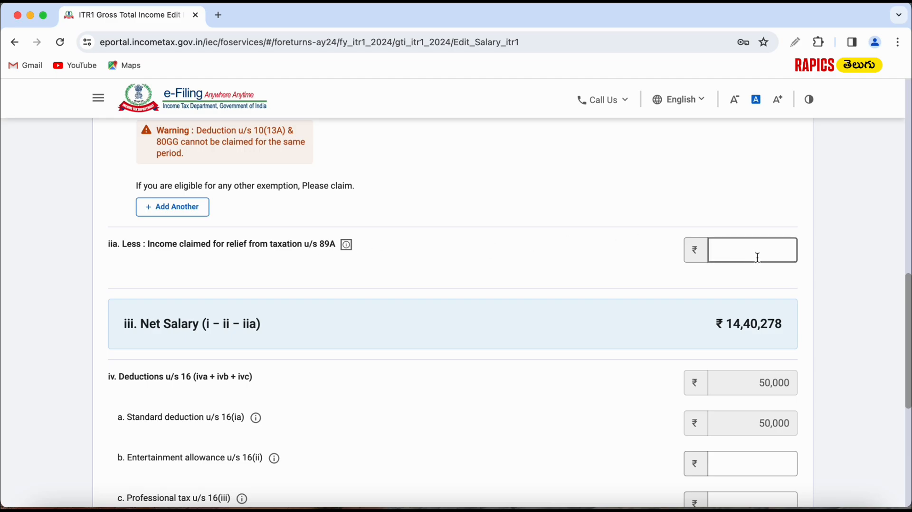
scroll(659, 307, "down", 3)
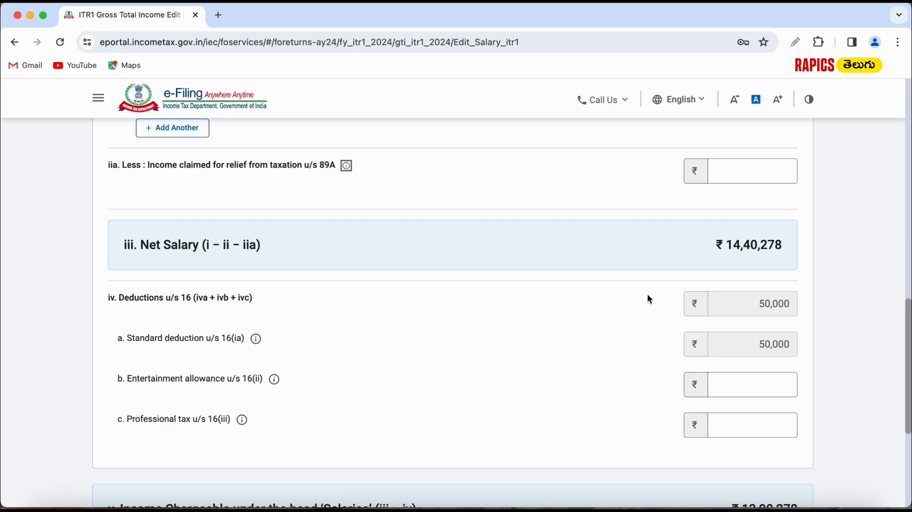
scroll(622, 306, "down", 5)
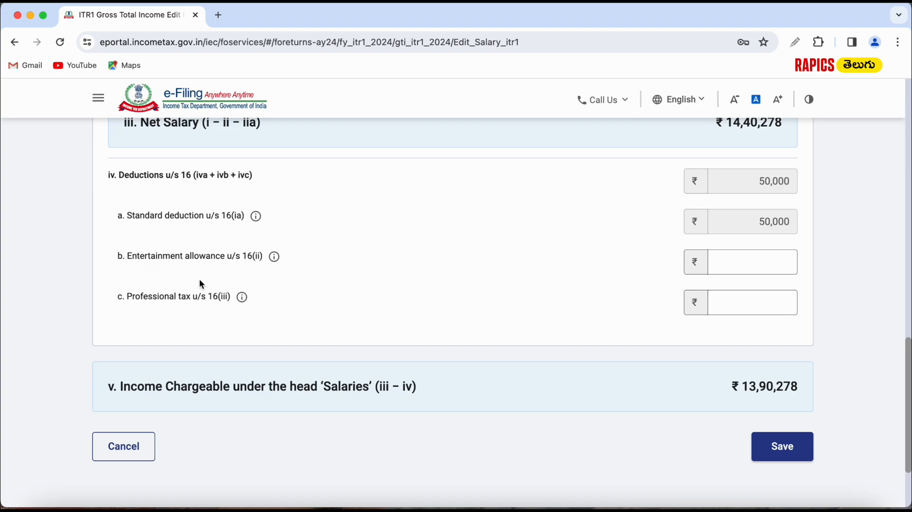
left_click(172, 305)
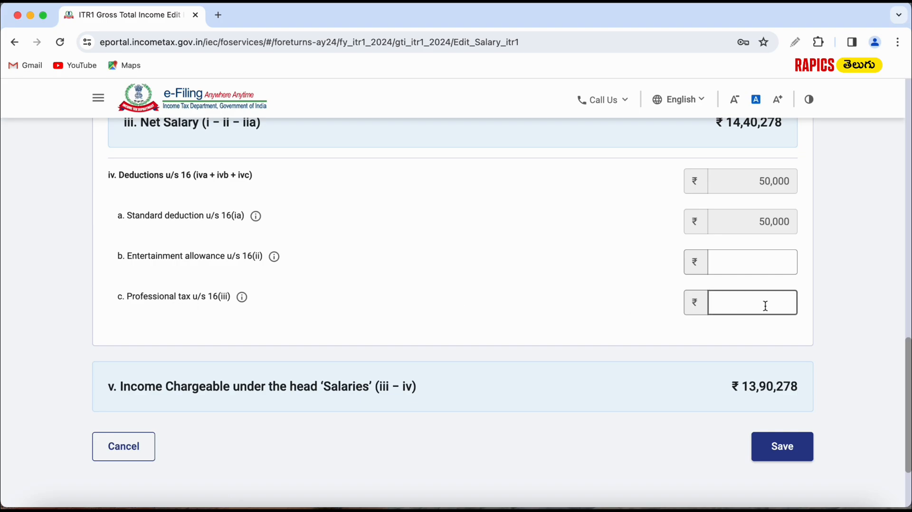
type("2400")
left_click(779, 323)
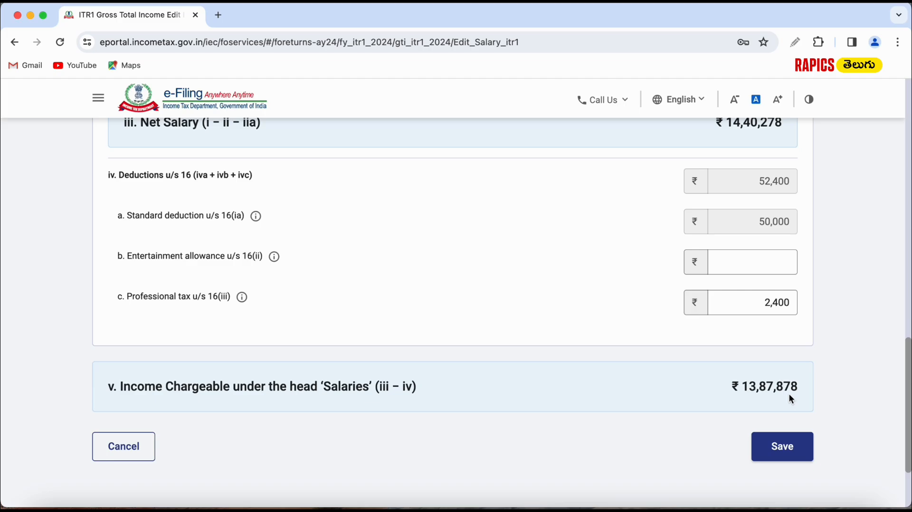
Recheck the salary breakdown, exempt allowances and section 16 deductions, and save the salary details.
scroll(855, 349, "up", 3)
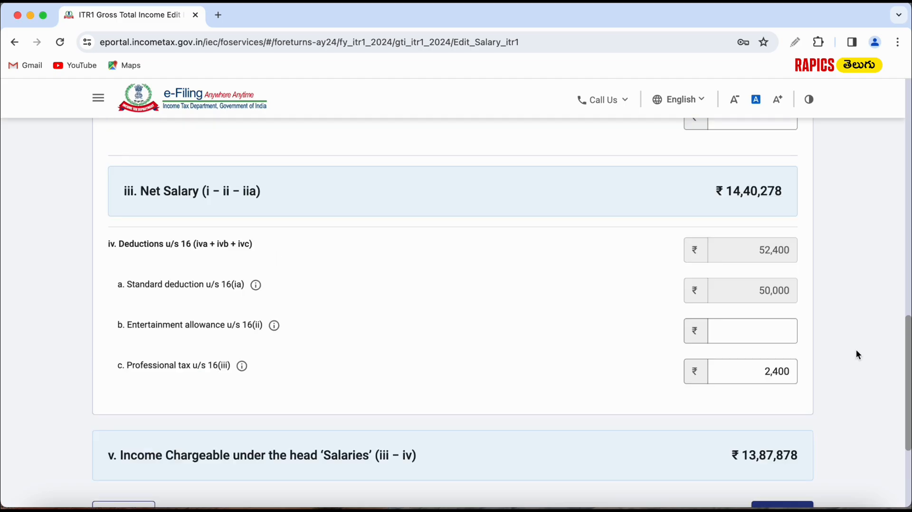
scroll(856, 354, "up", 20)
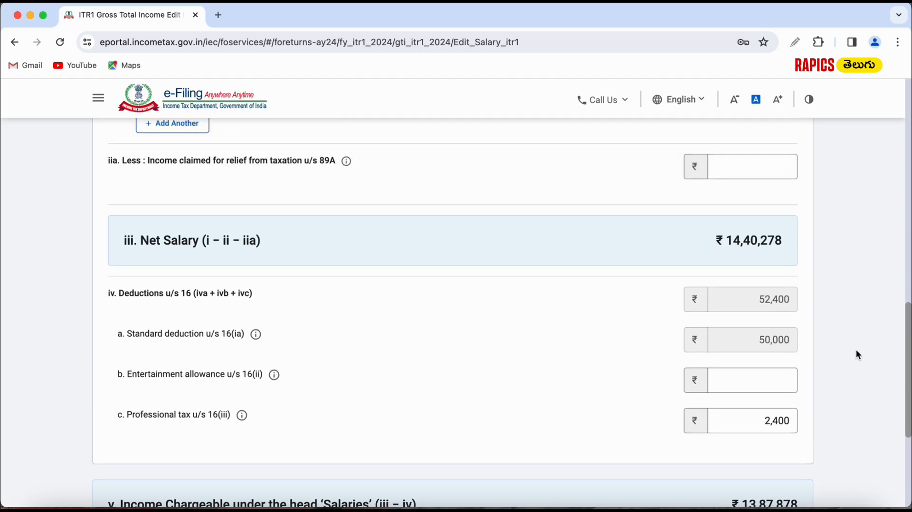
scroll(856, 355, "up", 1)
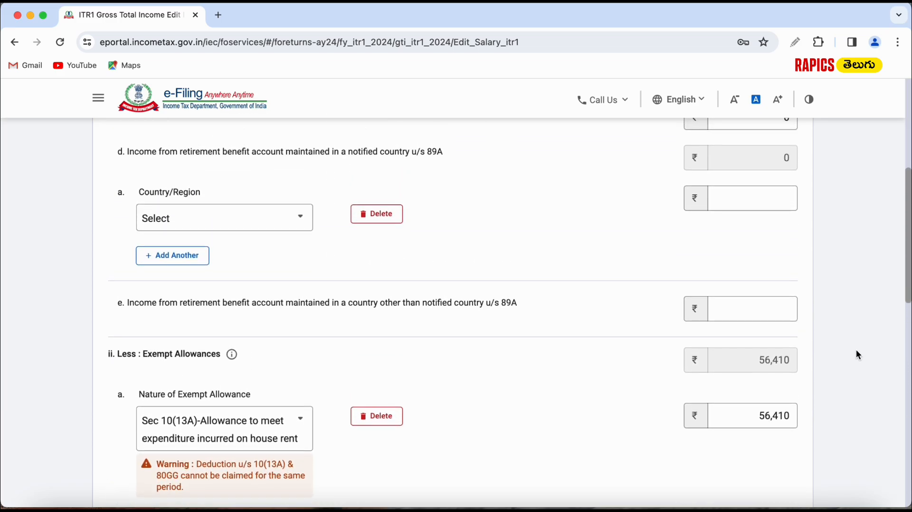
scroll(856, 354, "down", 10)
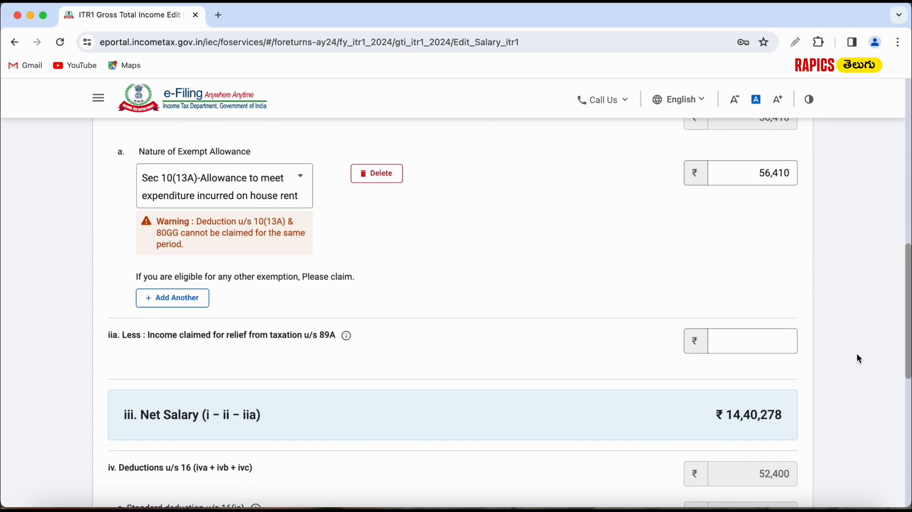
scroll(857, 353, "down", 5)
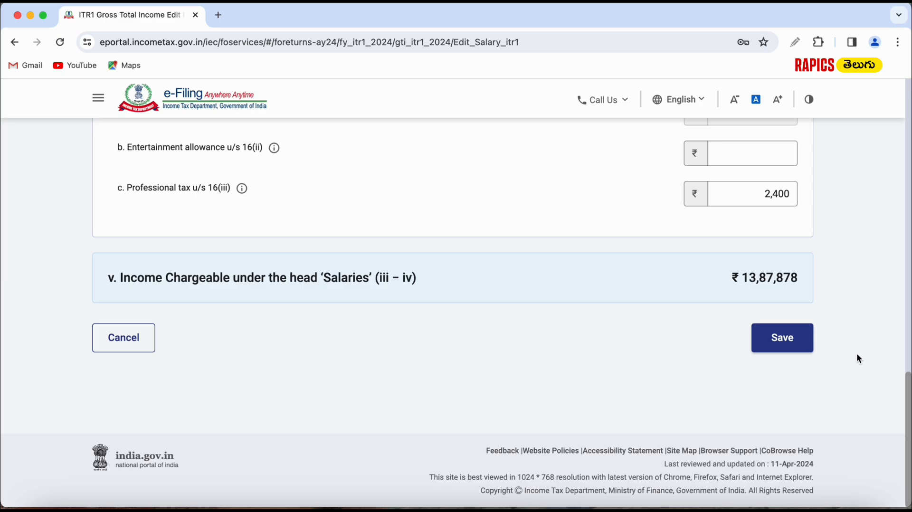
left_click(793, 339)
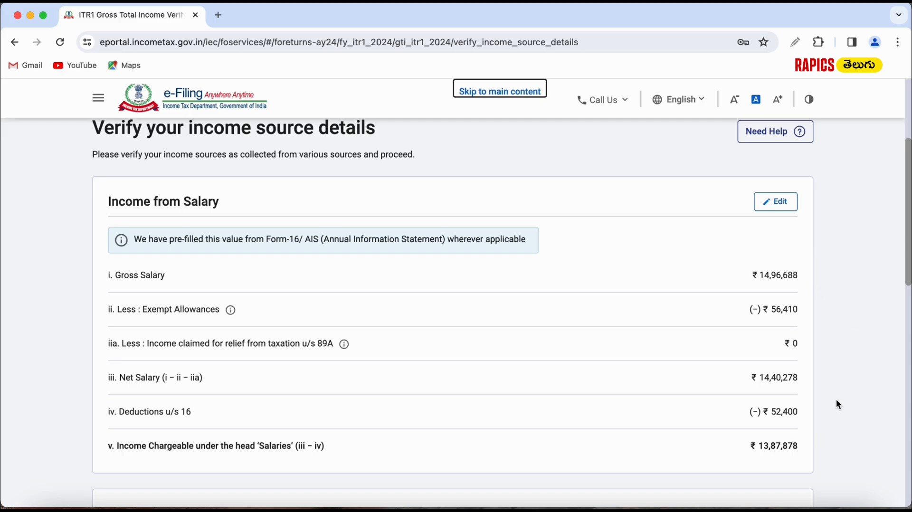
Start a house property breakup of type Self Occupied and examine its borrowed-capital interest and arrears fields.
scroll(836, 400, "down", 5)
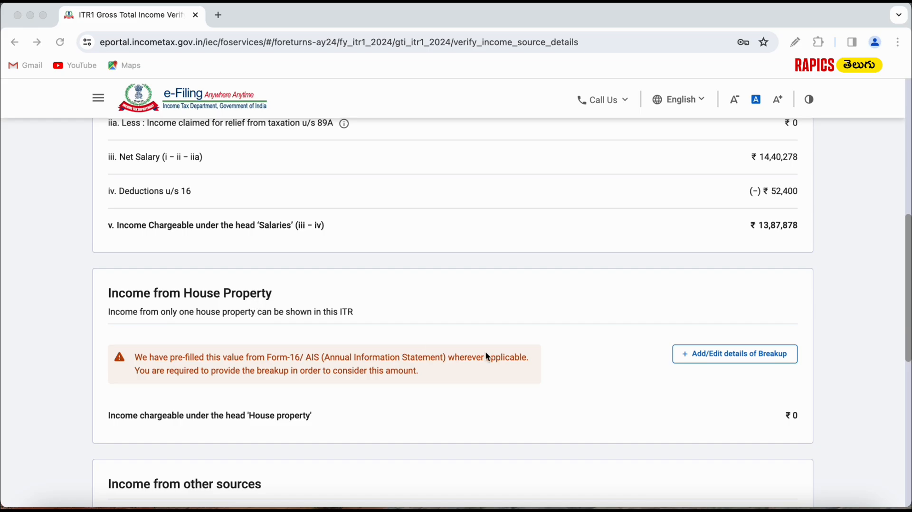
left_click(732, 356)
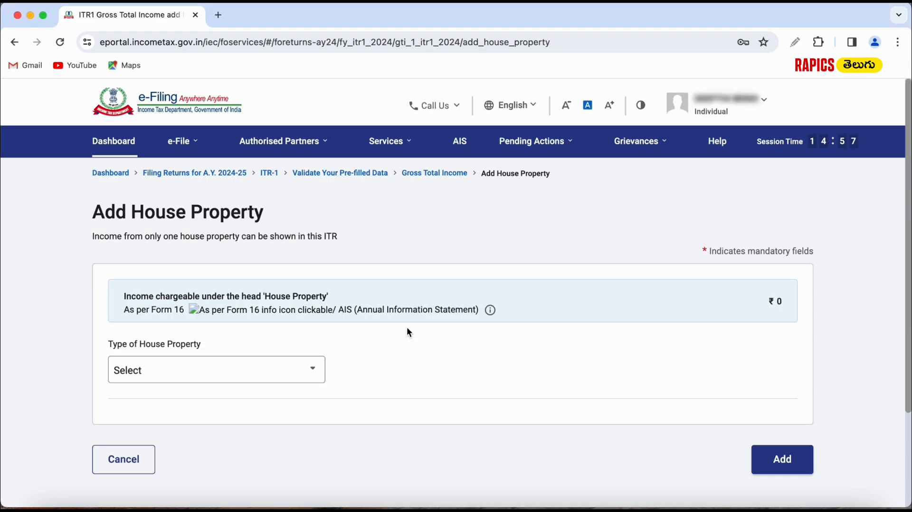
left_click(304, 372)
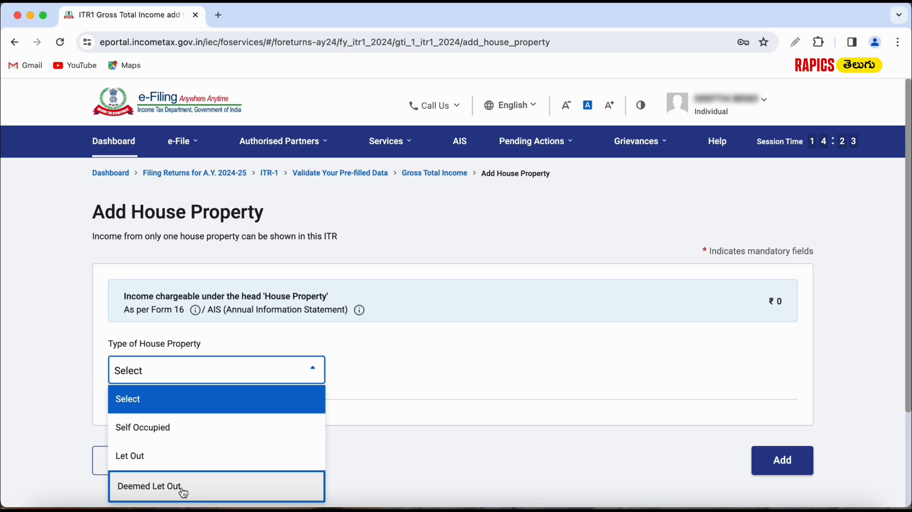
left_click(166, 429)
scroll(421, 373, "down", 3)
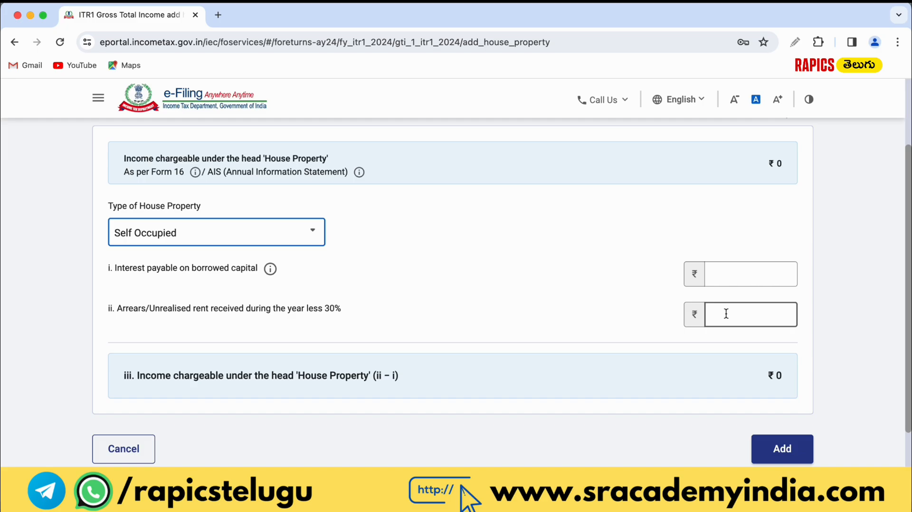
left_click(759, 277)
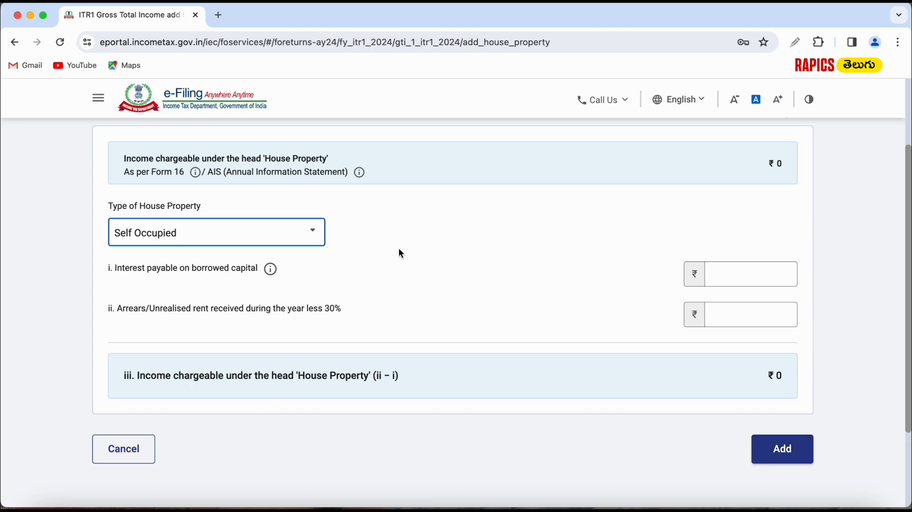
Switch the house property type to Let Out and examine its rent, local tax, annual value and interest fields.
left_click(307, 237)
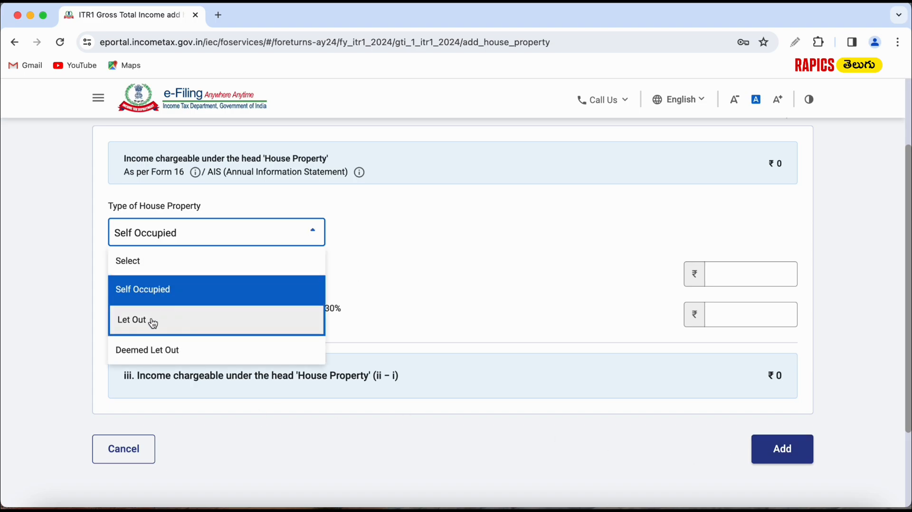
left_click(152, 322)
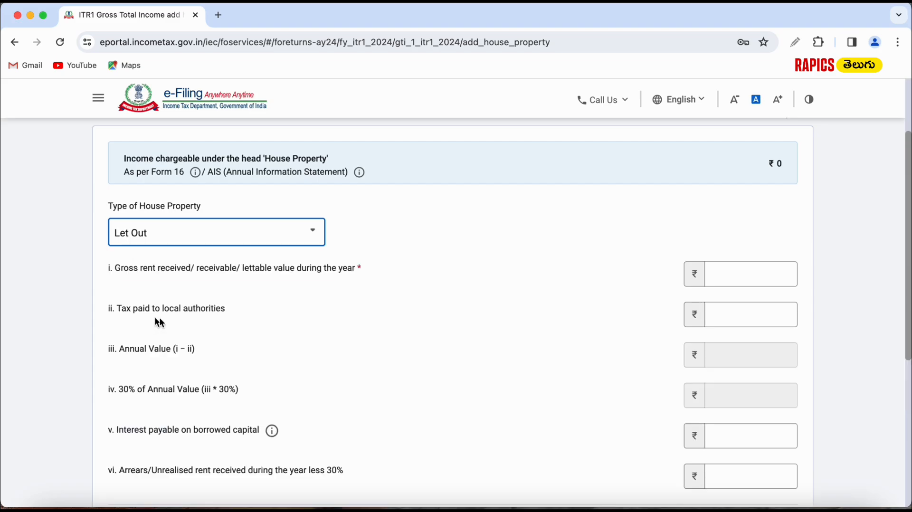
scroll(577, 307, "down", 1)
left_click(739, 235)
left_click(739, 290)
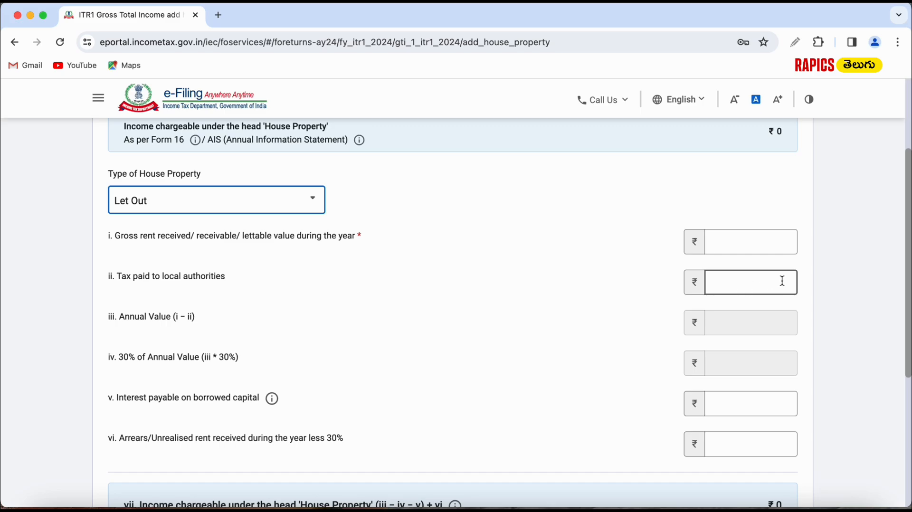
left_click(772, 240)
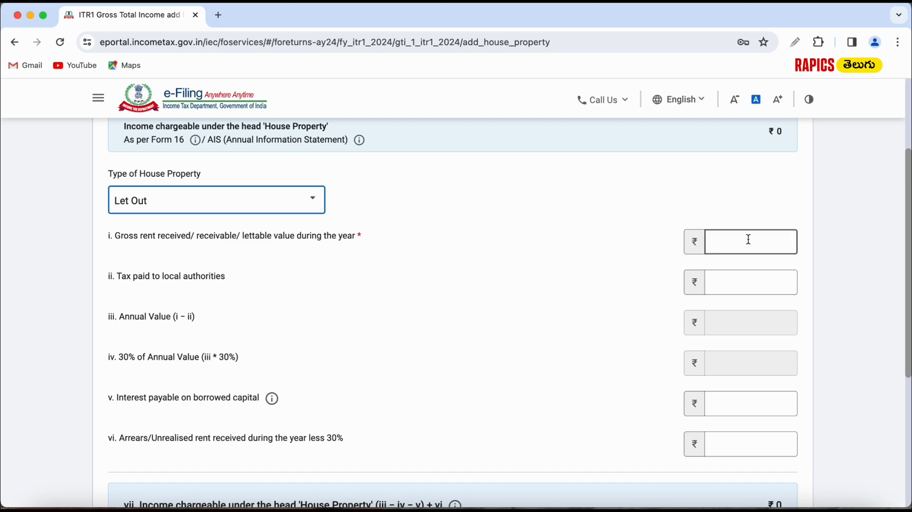
left_click(745, 283)
left_click(749, 324)
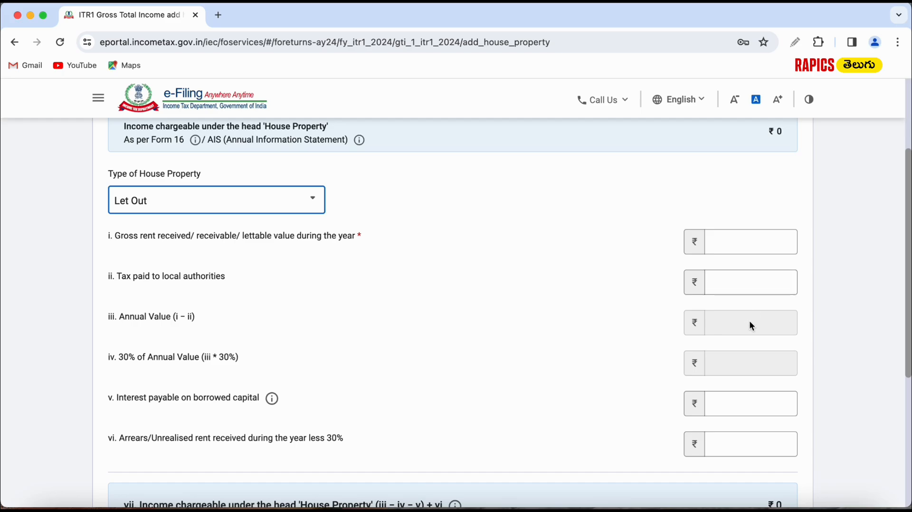
scroll(610, 330, "down", 3)
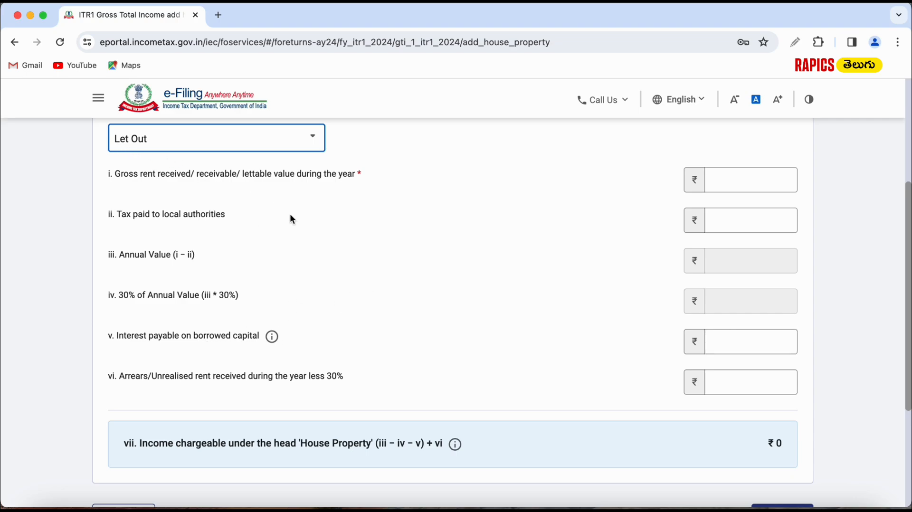
Switch the house property type to Deemed Let Out, look over its fields, and cancel the house property entry.
left_click(300, 141)
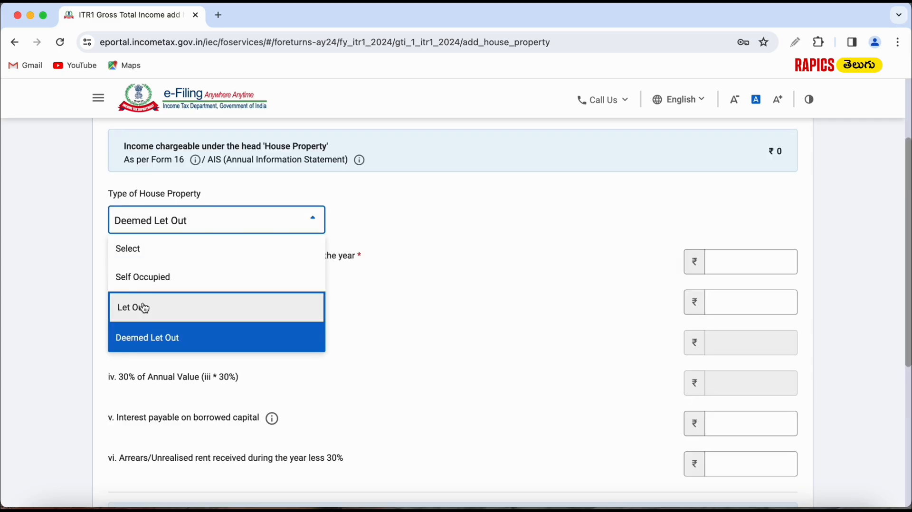
left_click(523, 275)
scroll(570, 304, "down", 5)
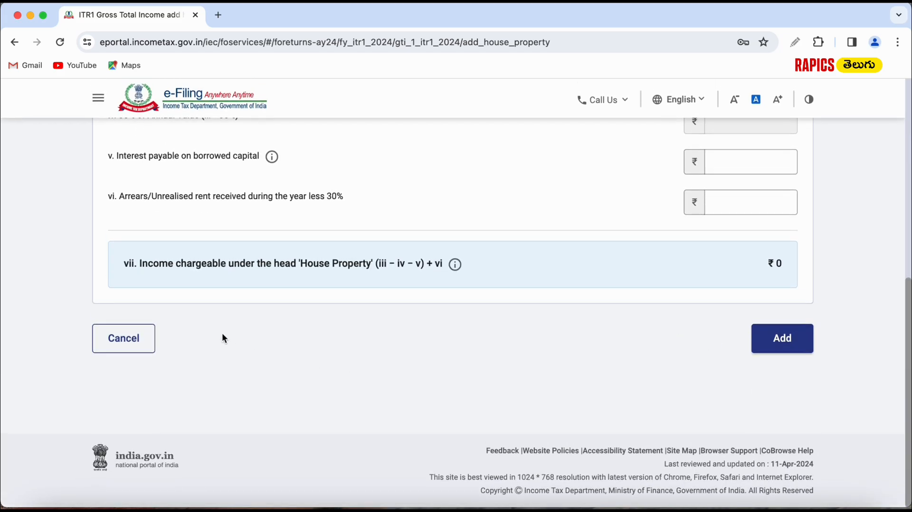
left_click(122, 339)
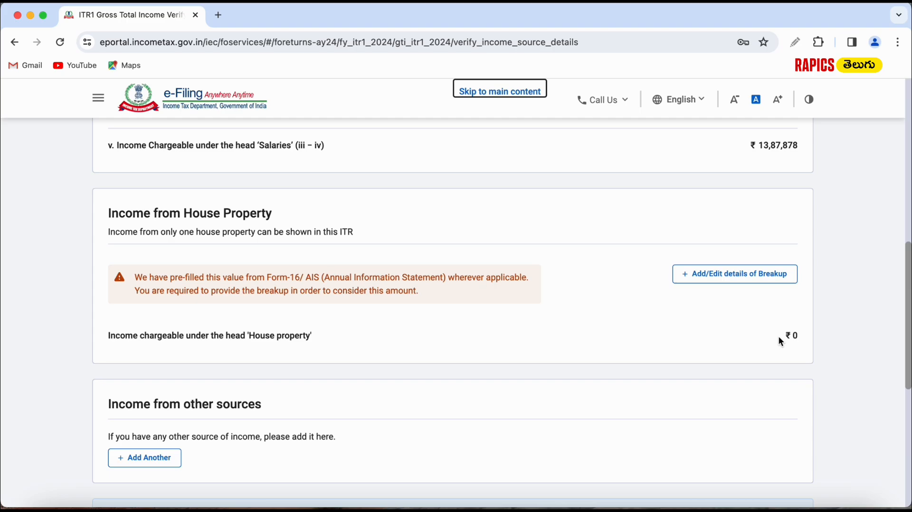
Start adding income from other sources and look through the questionnaire on interest, tax refund and provident fund income.
scroll(778, 335, "down", 4)
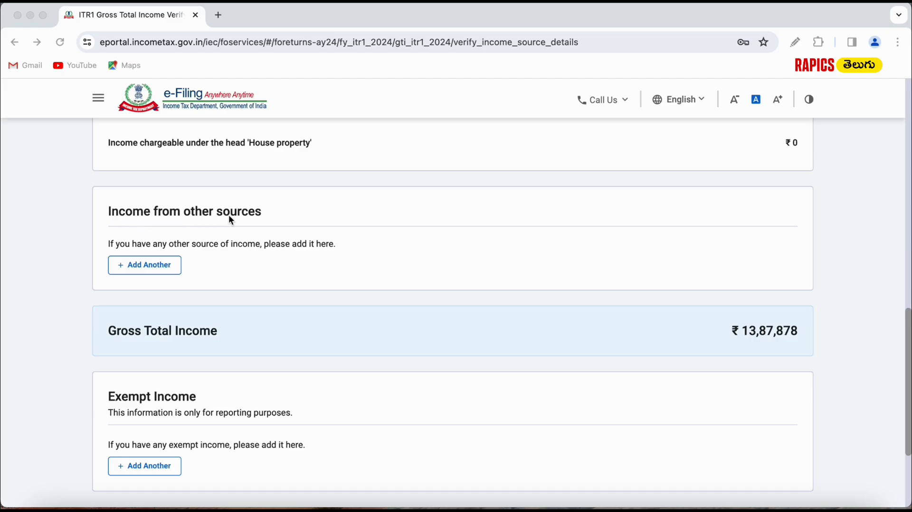
left_click(99, 262)
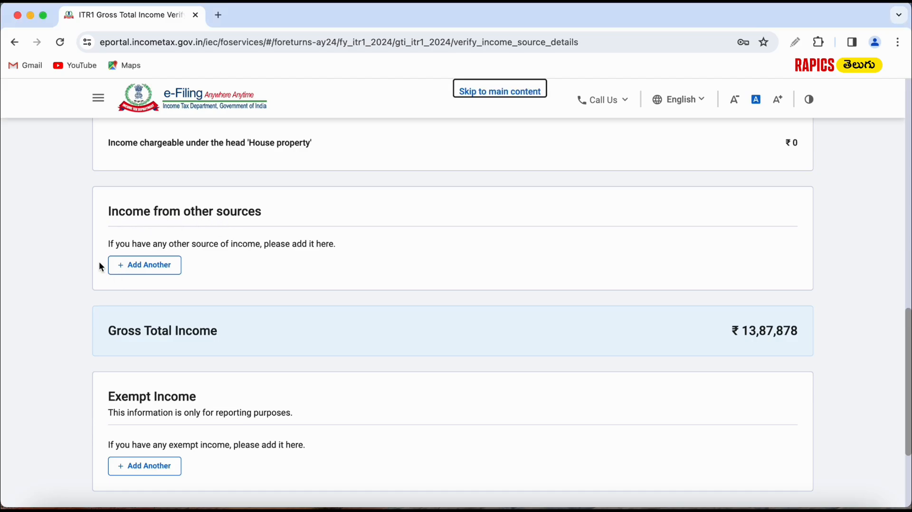
left_click(143, 266)
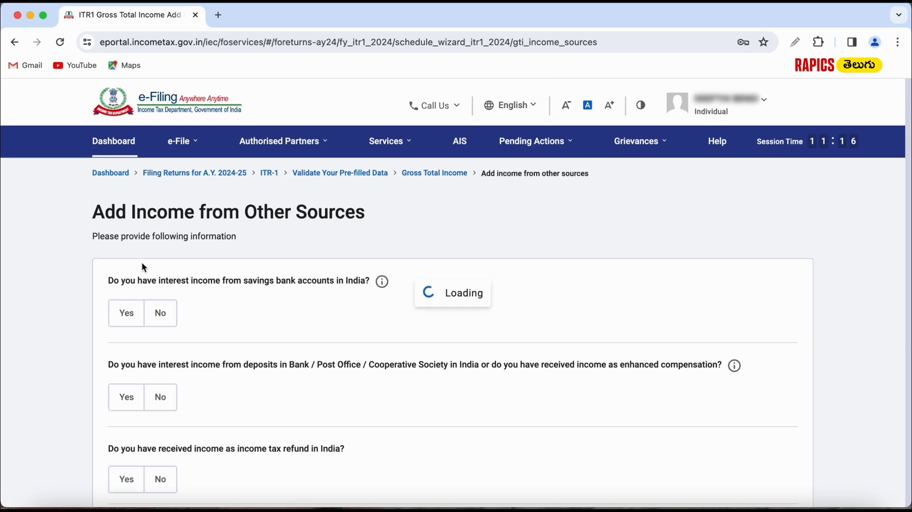
scroll(250, 268, "down", 3)
scroll(251, 268, "down", 2)
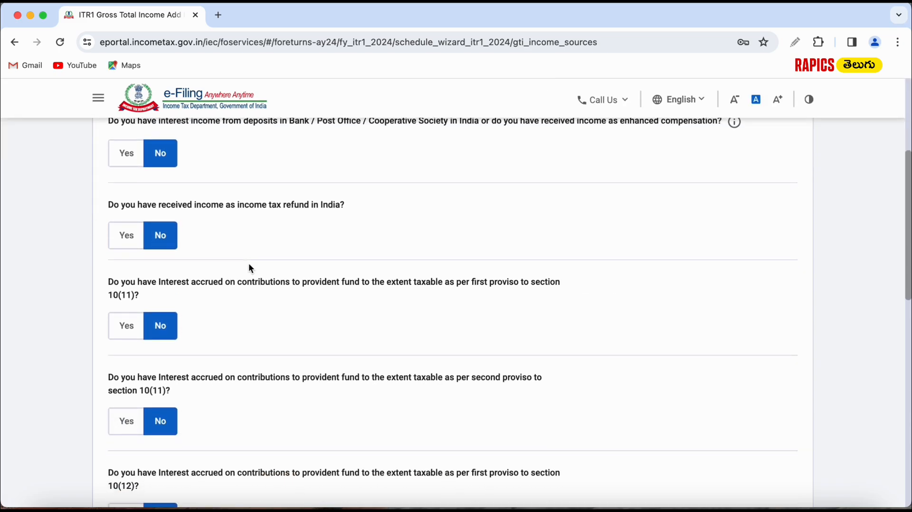
scroll(249, 267, "up", 3)
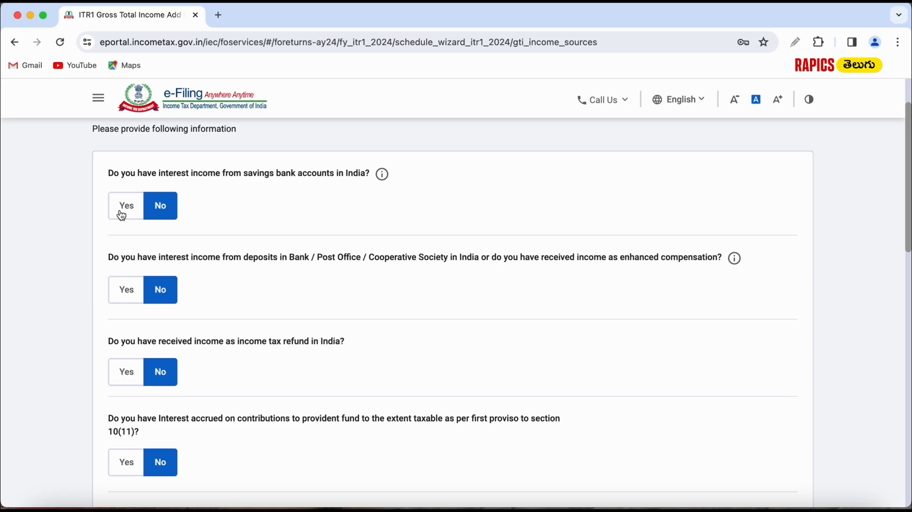
Try answering Yes to savings bank interest income, revert it to No, and look through the remaining questions.
left_click(121, 216)
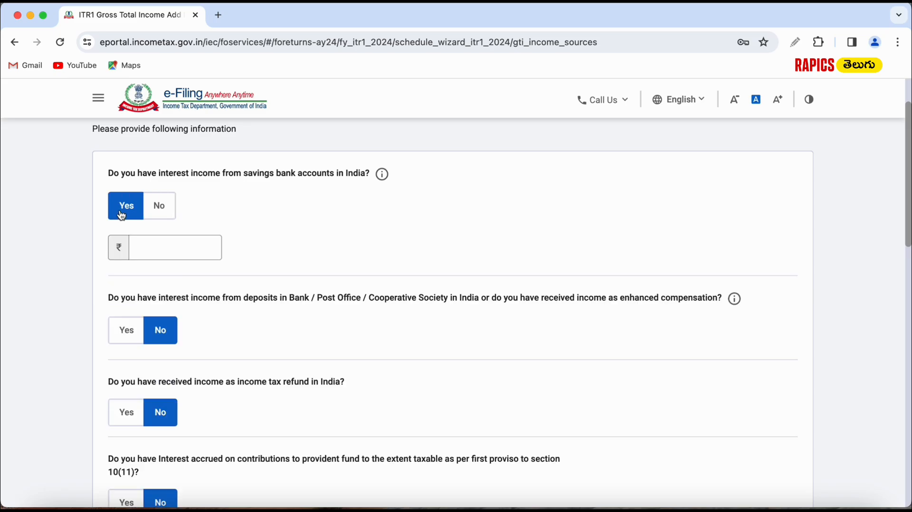
left_click(160, 209)
scroll(359, 300, "down", 3)
scroll(359, 300, "down", 10)
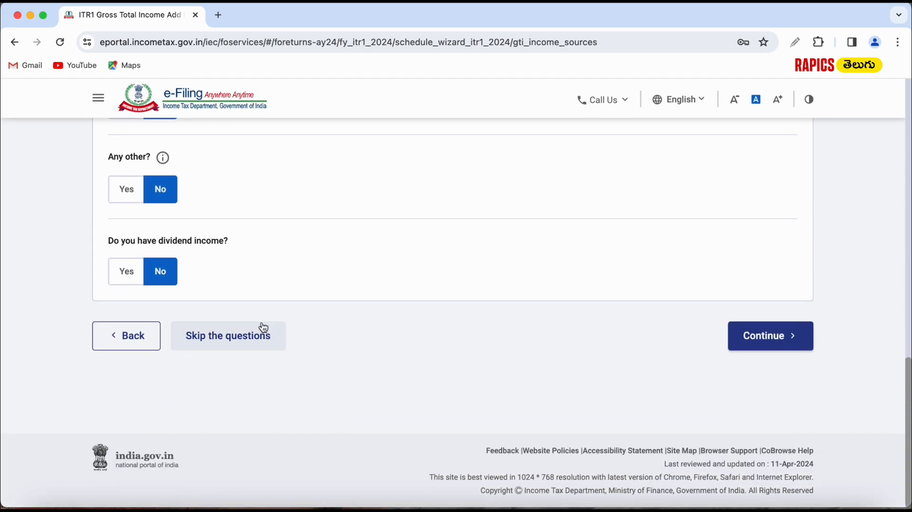
scroll(431, 297, "up", 15)
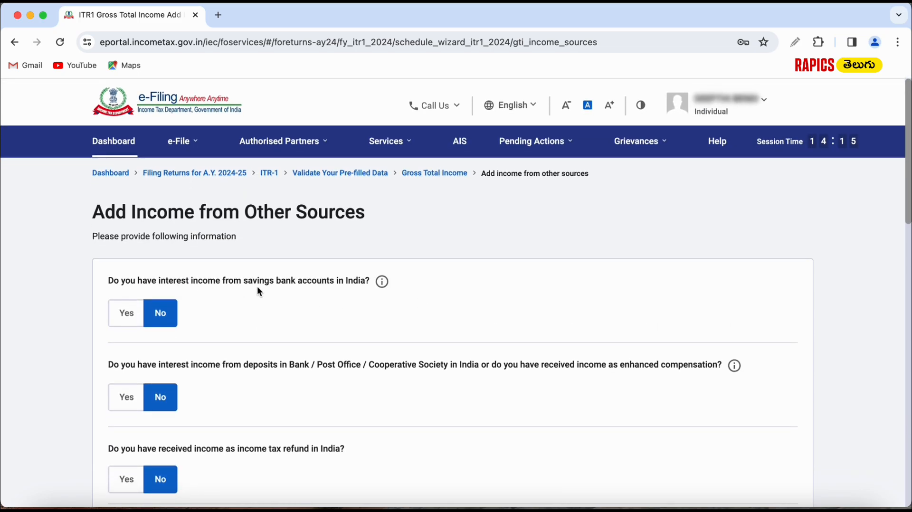
Declare interest income from savings bank accounts in India and enter 15000 as its amount.
left_click(126, 311)
left_click(172, 357)
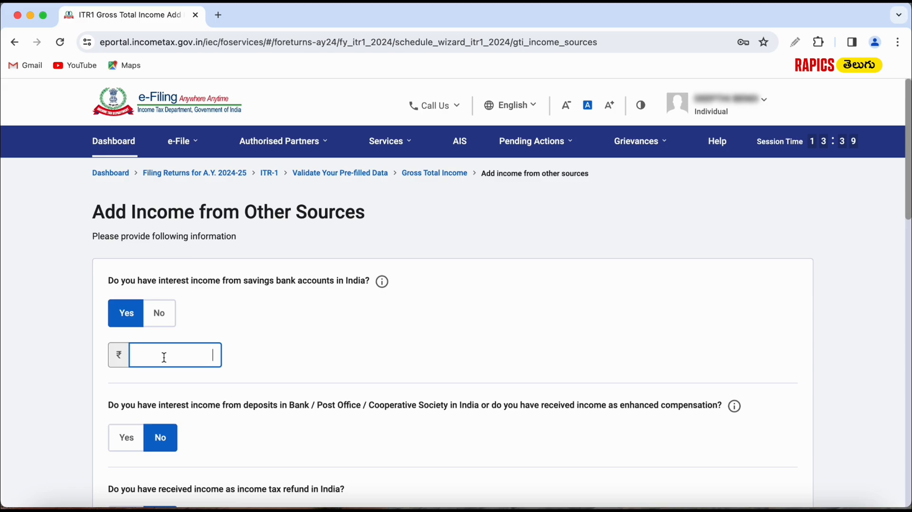
type("15000")
Declare dividend income of 1,000 and submit the answers on income from other sources.
scroll(335, 304, "down", 4)
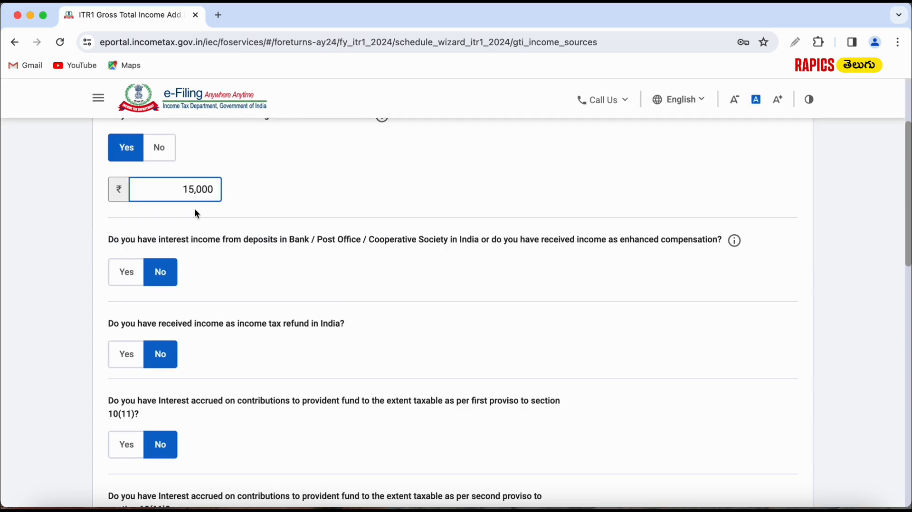
scroll(196, 213, "up", 1)
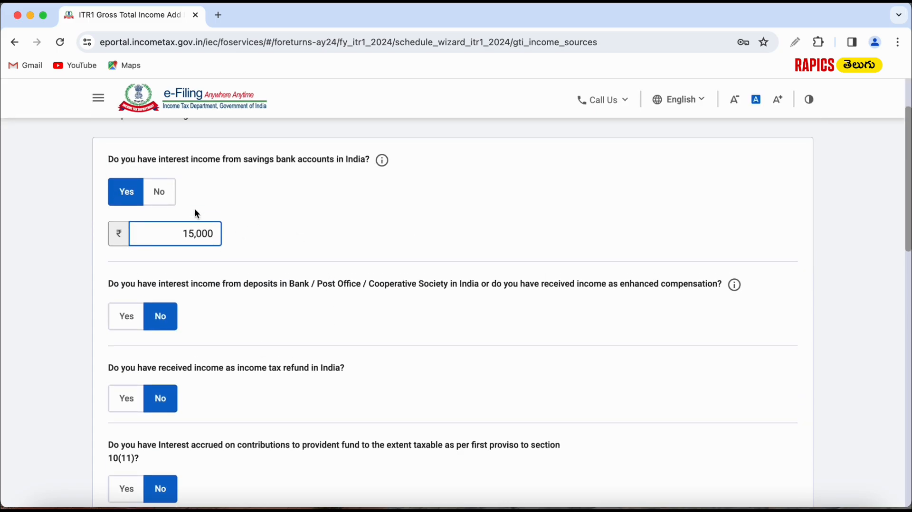
scroll(315, 274, "down", 7)
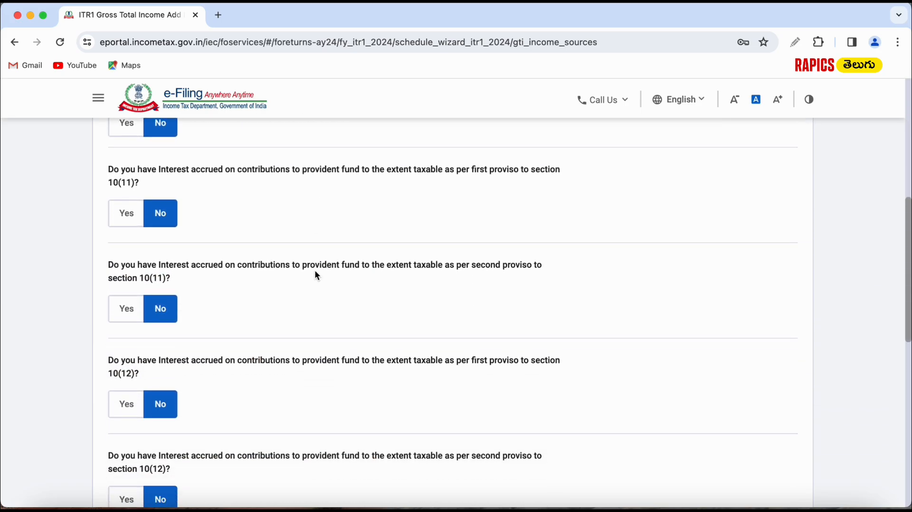
scroll(316, 275, "down", 4)
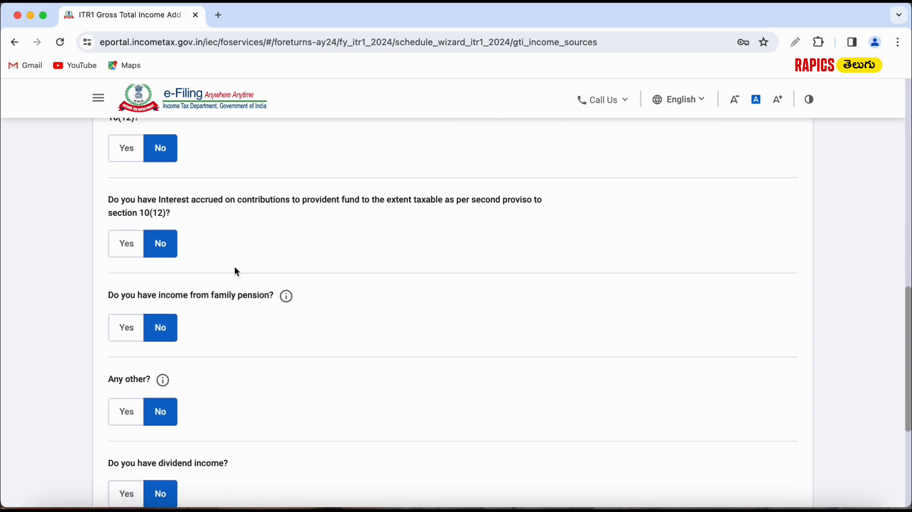
scroll(236, 270, "down", 2)
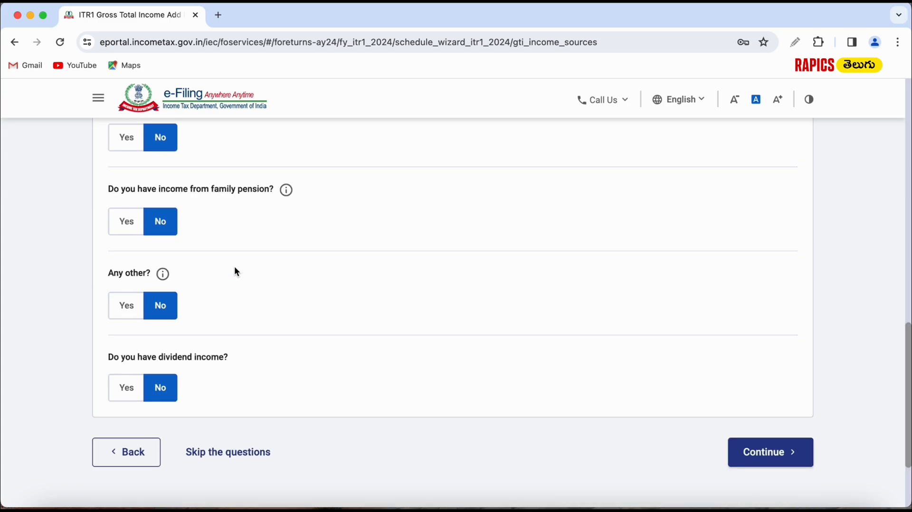
left_click(129, 390)
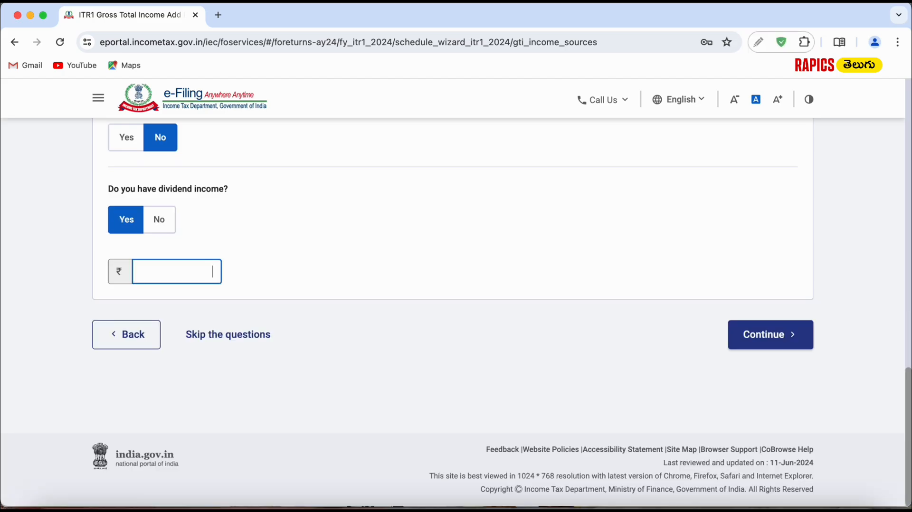
type("000")
left_click(749, 343)
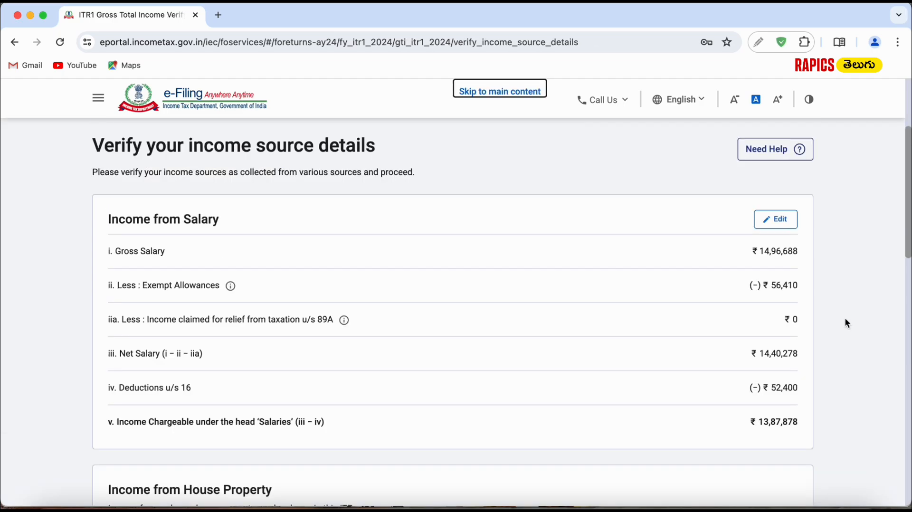
Review the income source details and open the dividend income entry to look at its quarterly breakup.
scroll(844, 322, "up", 2)
scroll(844, 322, "down", 4)
scroll(845, 323, "down", 5)
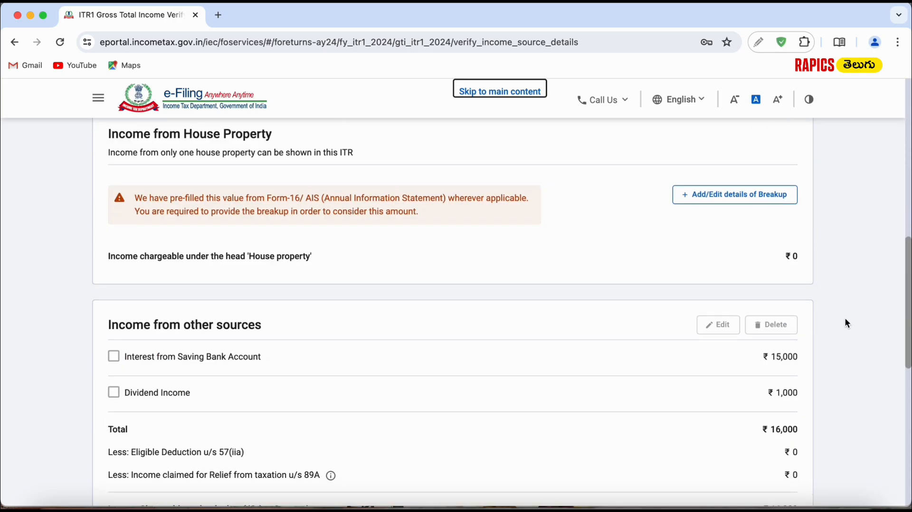
scroll(846, 323, "down", 2)
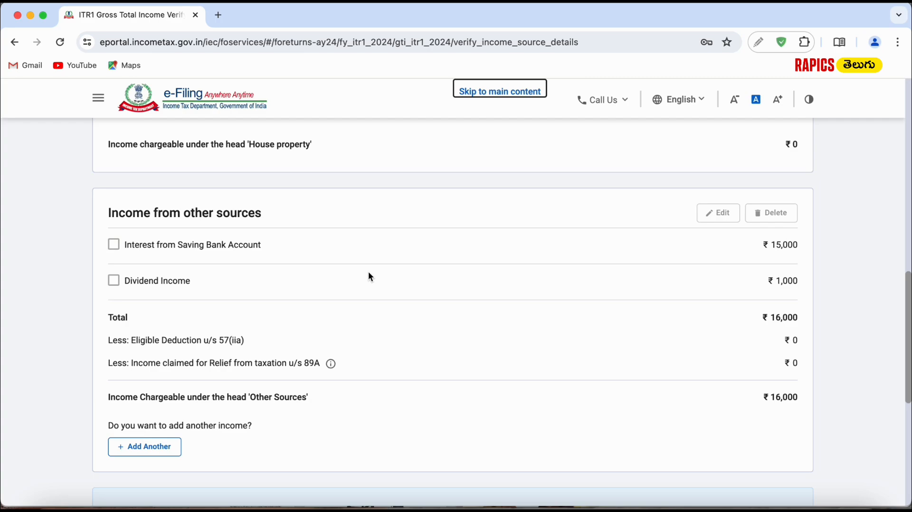
left_click(115, 283)
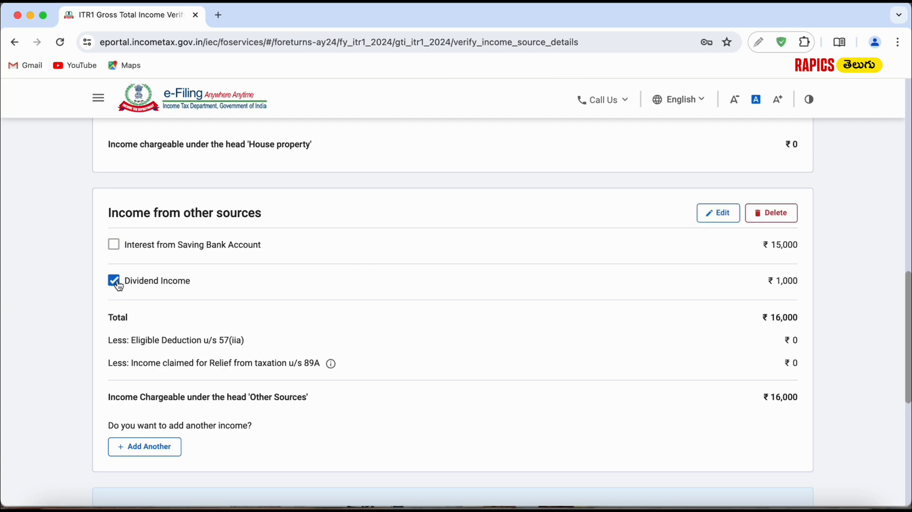
left_click(718, 214)
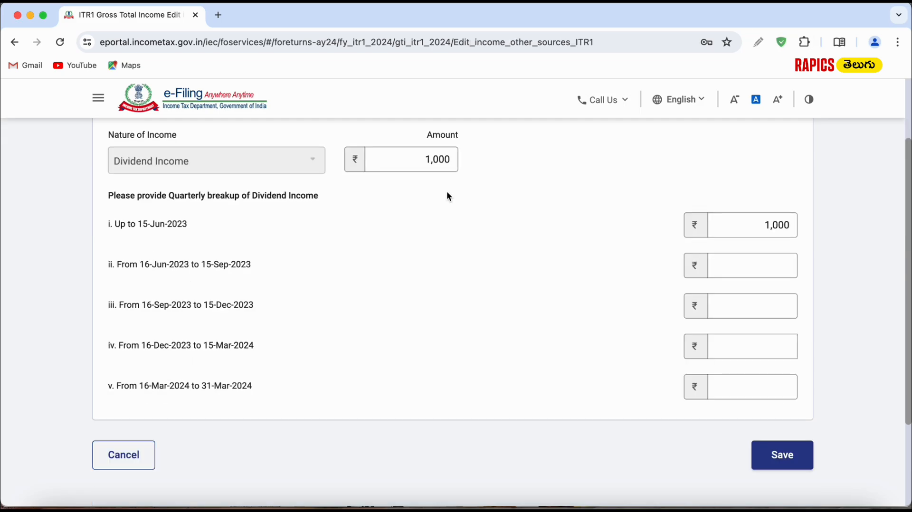
left_click(441, 168)
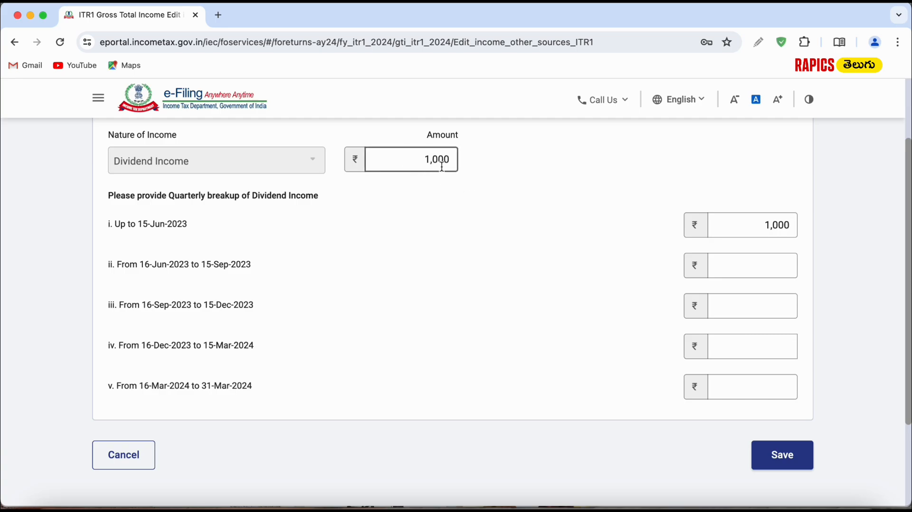
left_click(229, 238)
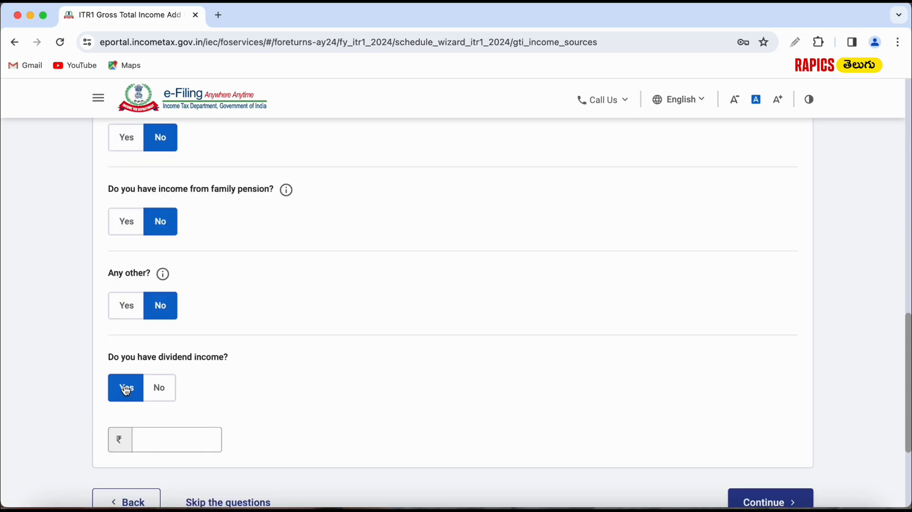
Change the dividend income answer to No and submit the answers on income from other sources.
left_click(162, 390)
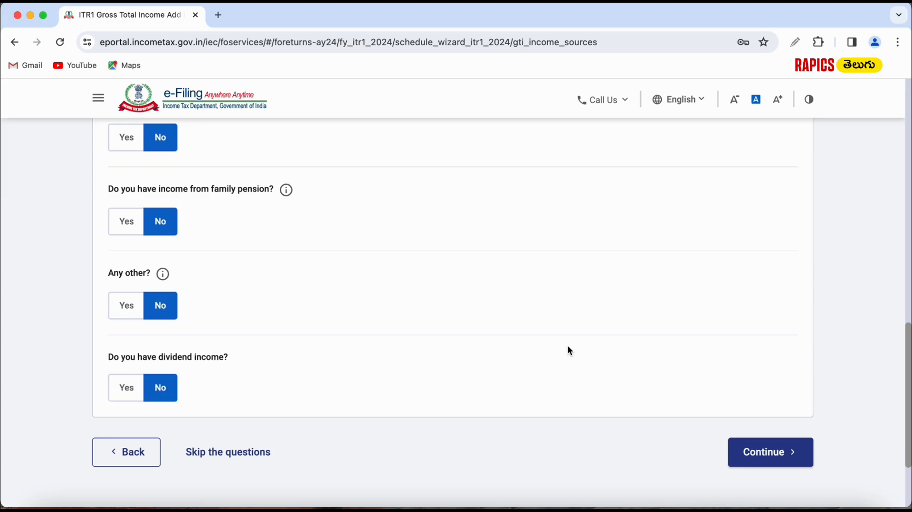
scroll(572, 346, "down", 3)
left_click(766, 335)
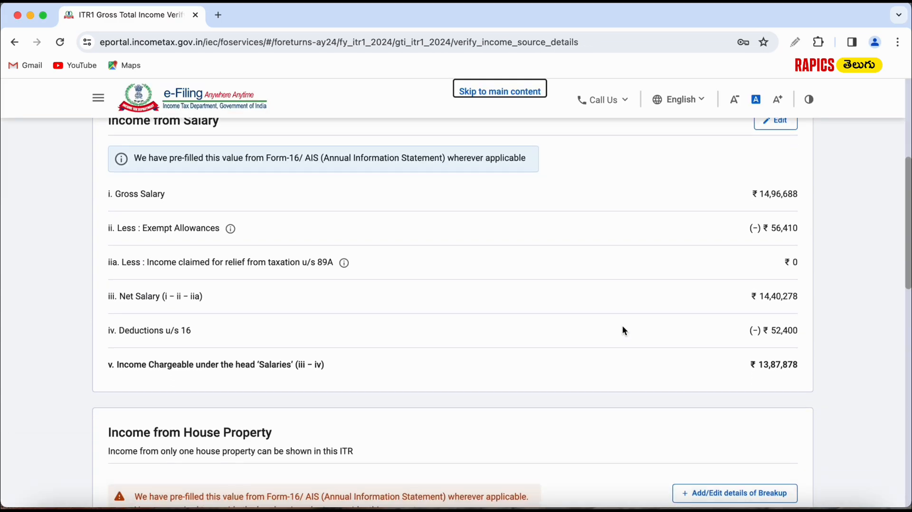
Try adding an exempt income entry of the nature Sec 10(26AAA) and cancel it.
scroll(623, 329, "down", 10)
scroll(623, 329, "down", 2)
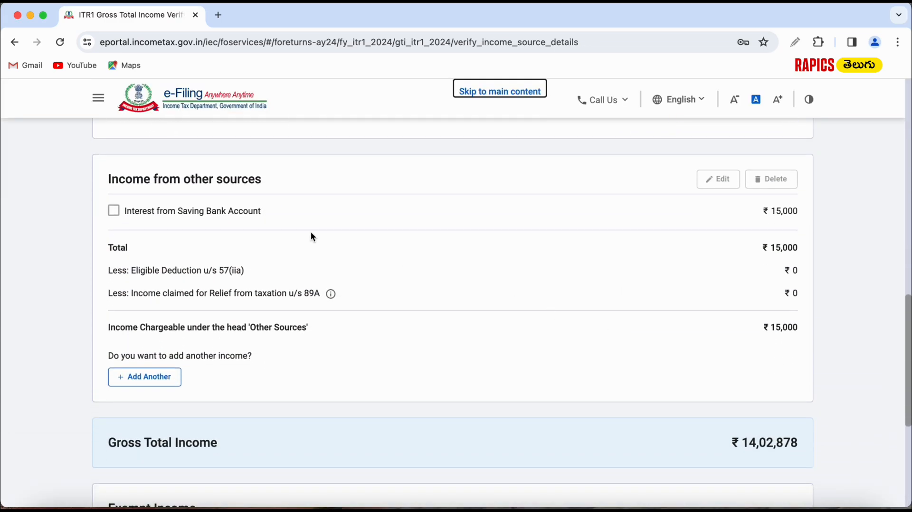
scroll(336, 308, "down", 2)
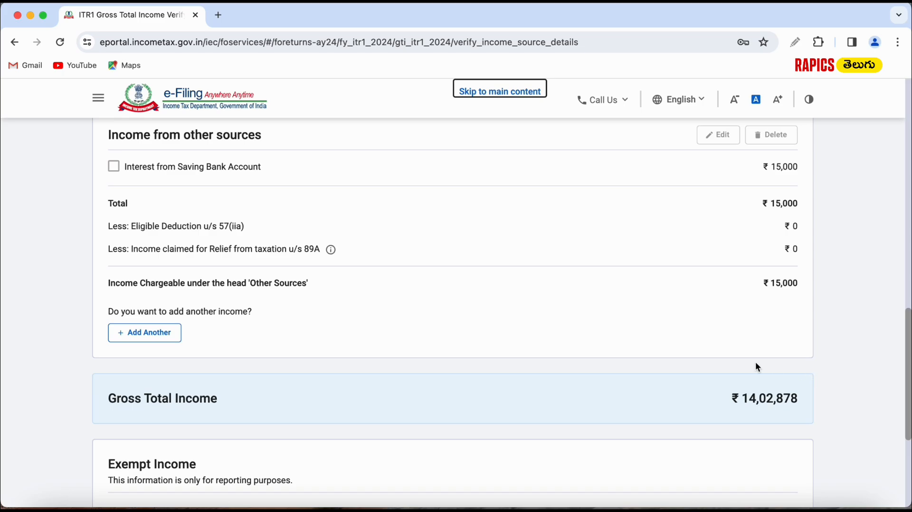
scroll(763, 366, "down", 5)
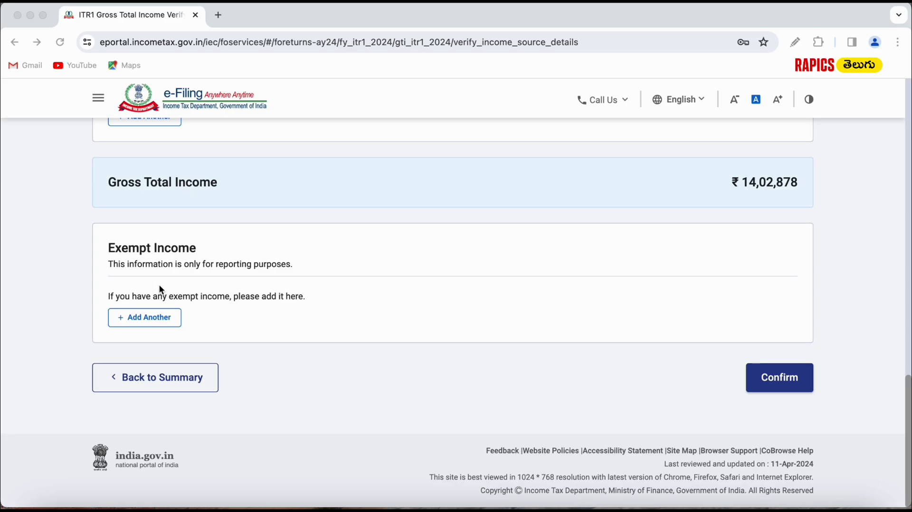
left_click(146, 318)
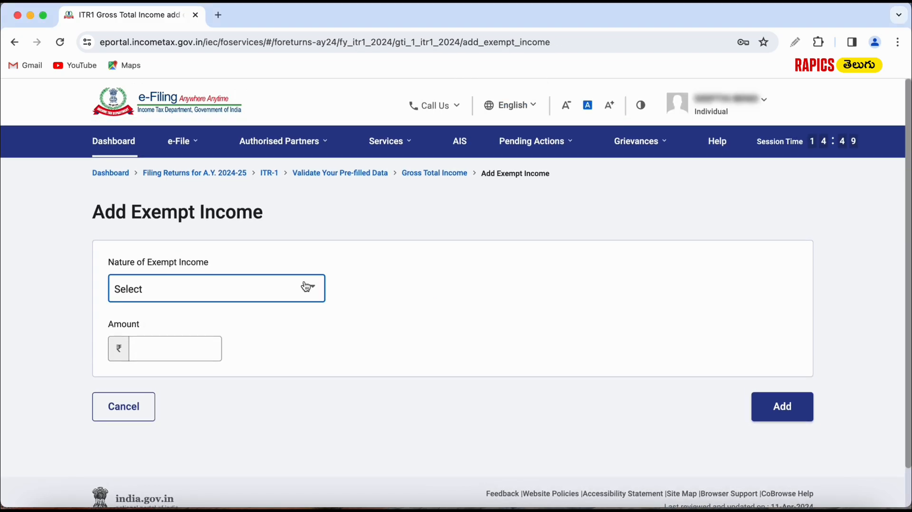
left_click(306, 287)
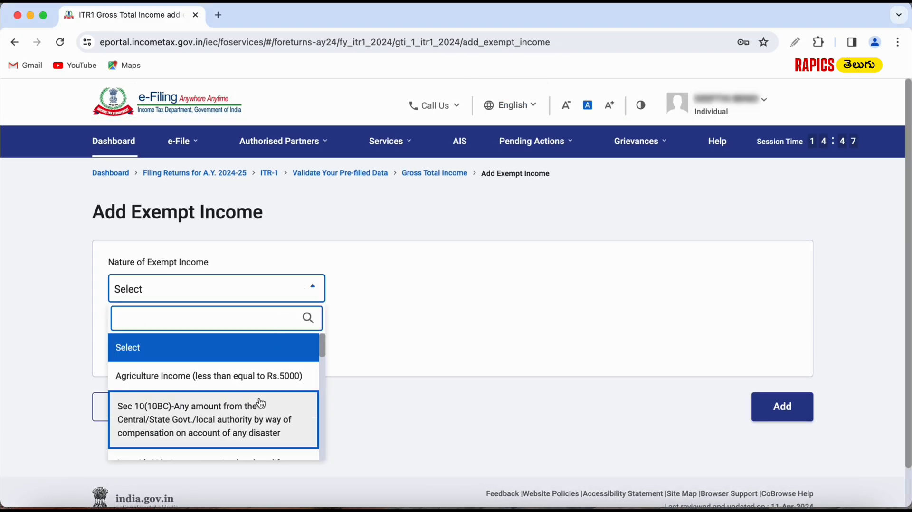
scroll(260, 403, "down", 2)
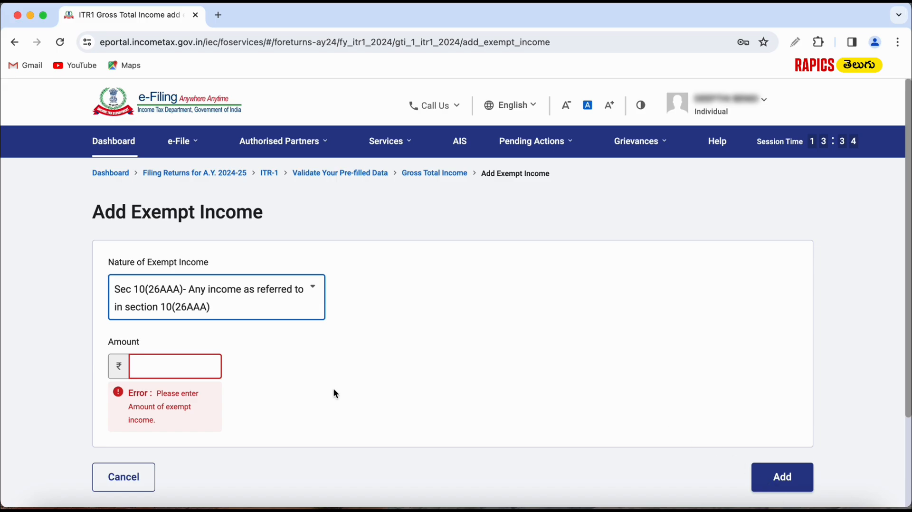
left_click(153, 465)
Review salary, house property and other sources income once more and confirm the Gross Total Income section.
scroll(650, 371, "down", 5)
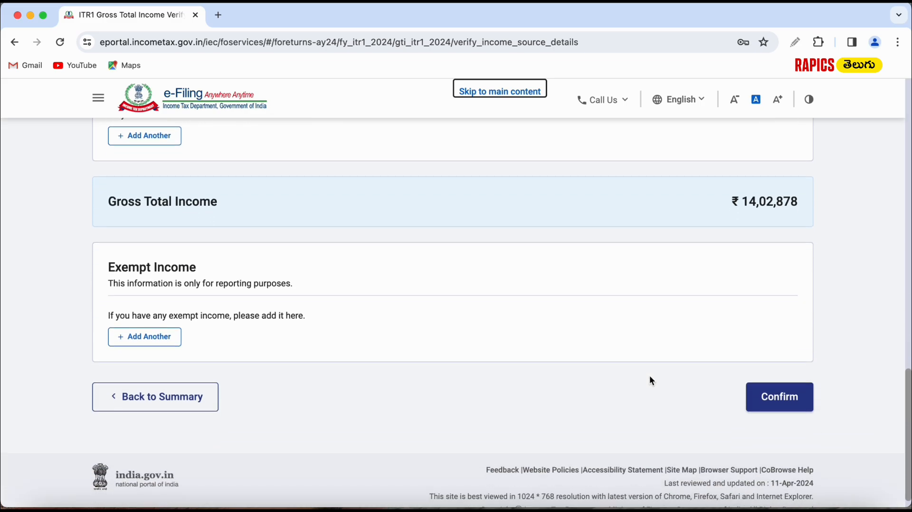
scroll(652, 387, "up", 10)
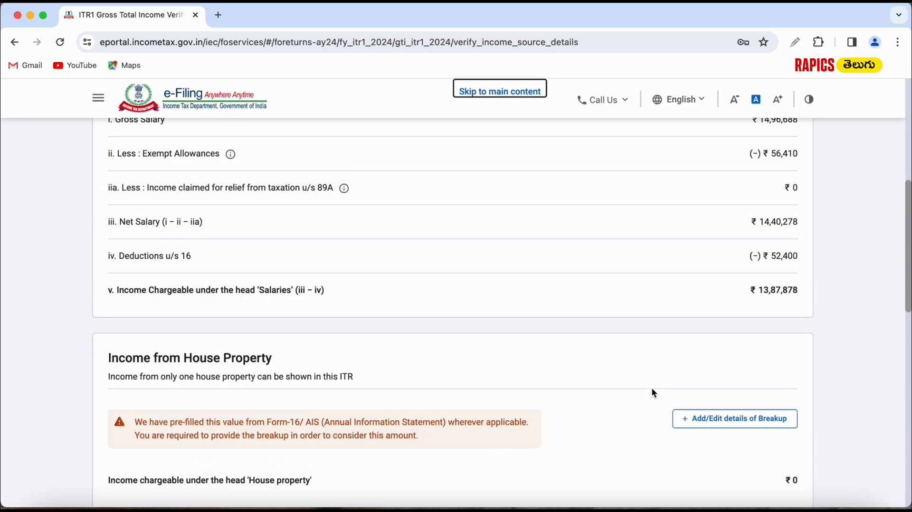
scroll(791, 367, "down", 4)
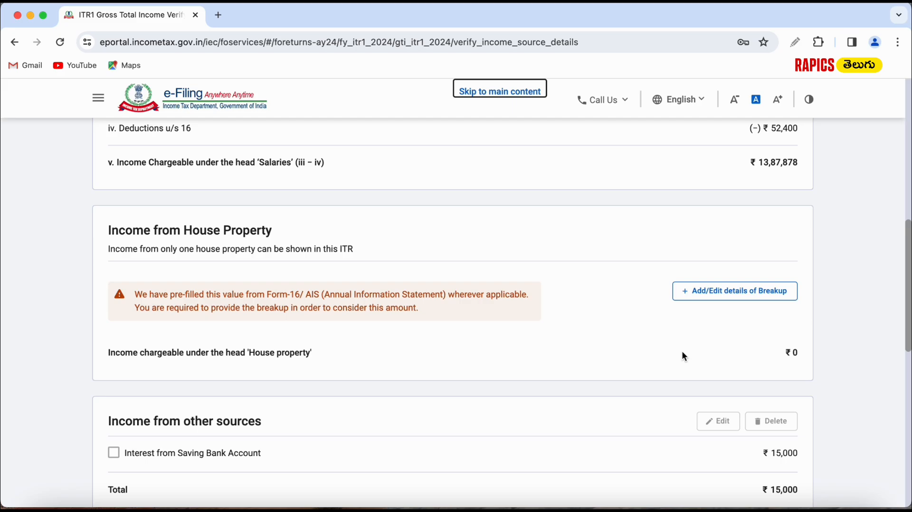
scroll(682, 353, "down", 4)
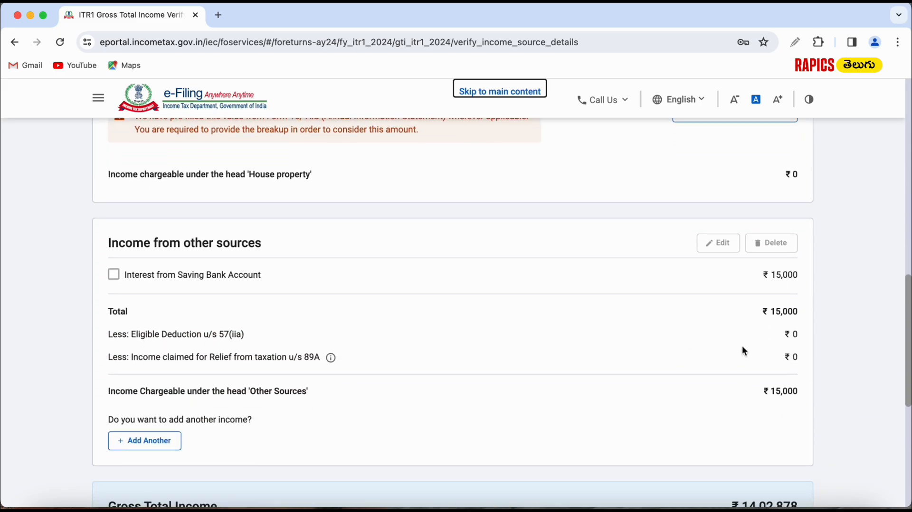
scroll(734, 394, "down", 7)
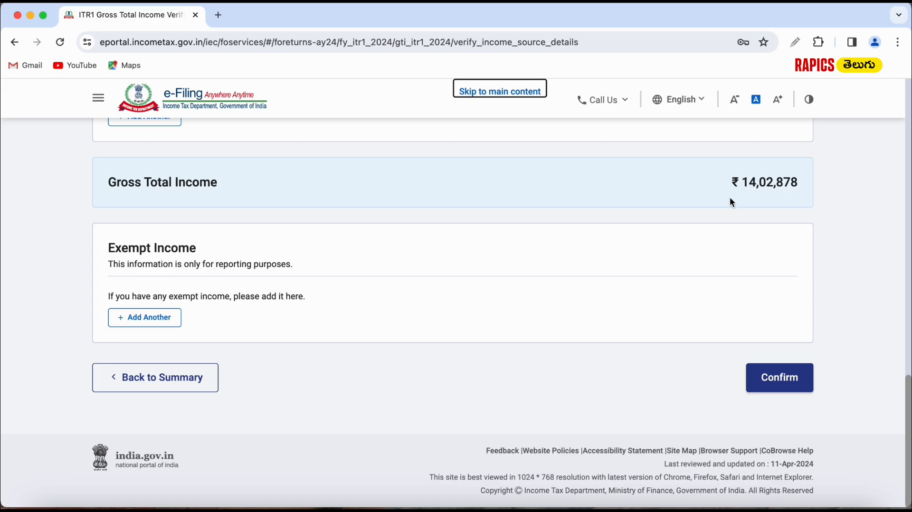
left_click(788, 383)
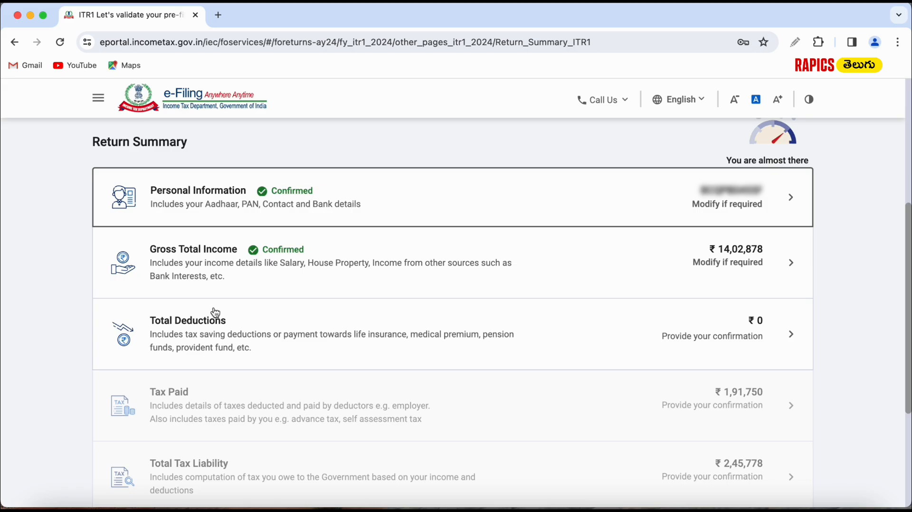
Start the Total Deductions section and answer Yes to being eligible for a deduction for donation paid.
left_click(788, 338)
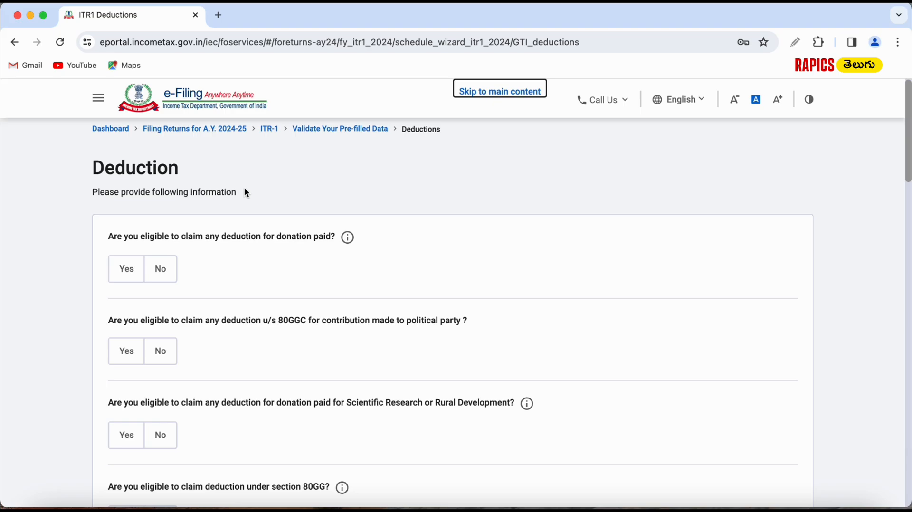
left_click(119, 277)
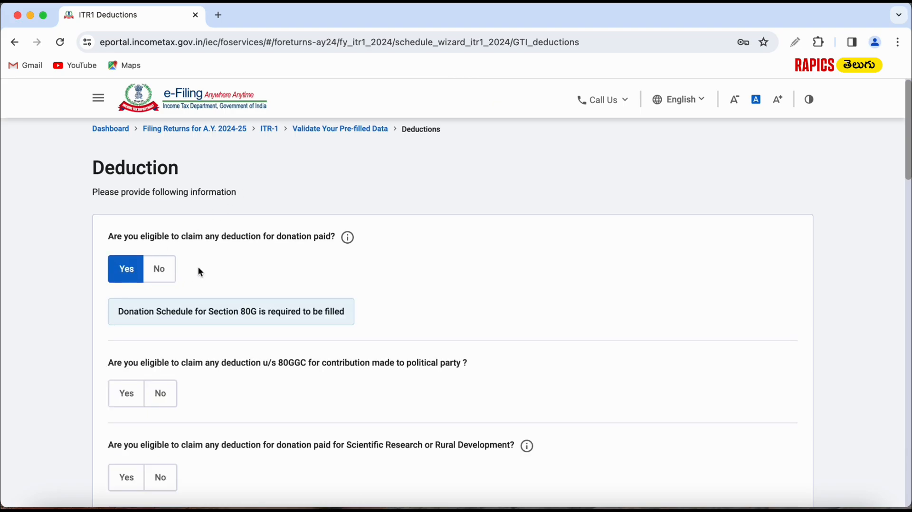
left_click(158, 270)
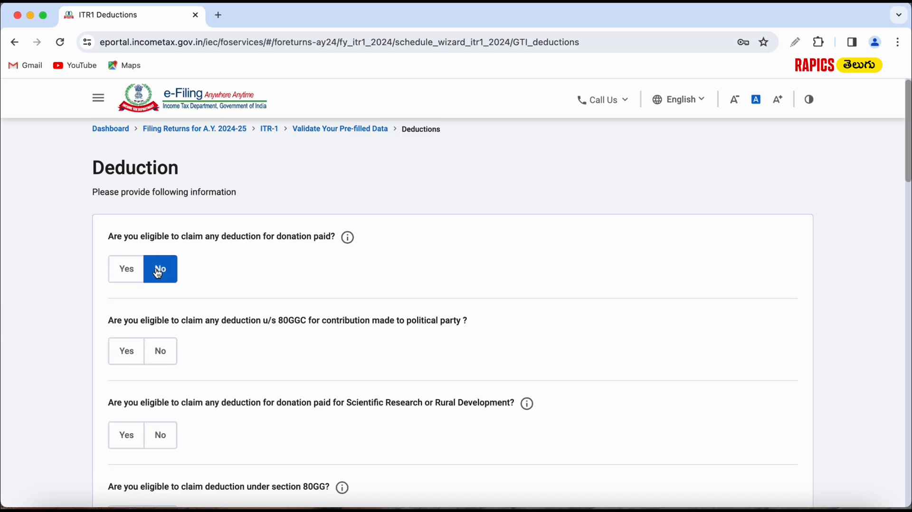
left_click(127, 272)
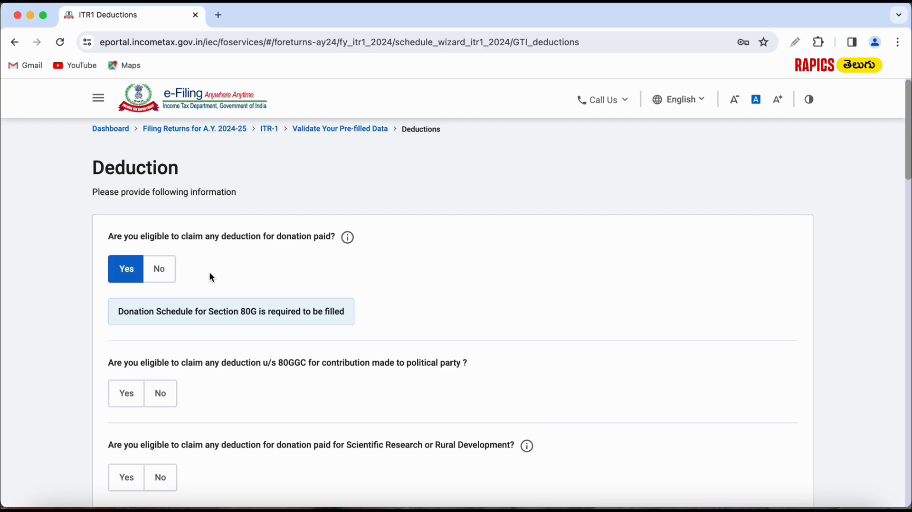
Look through the deduction questions on donations, rent, Section 80C investments, pension contributions, medical insurance, education loan and savings interest.
scroll(228, 203, "down", 2)
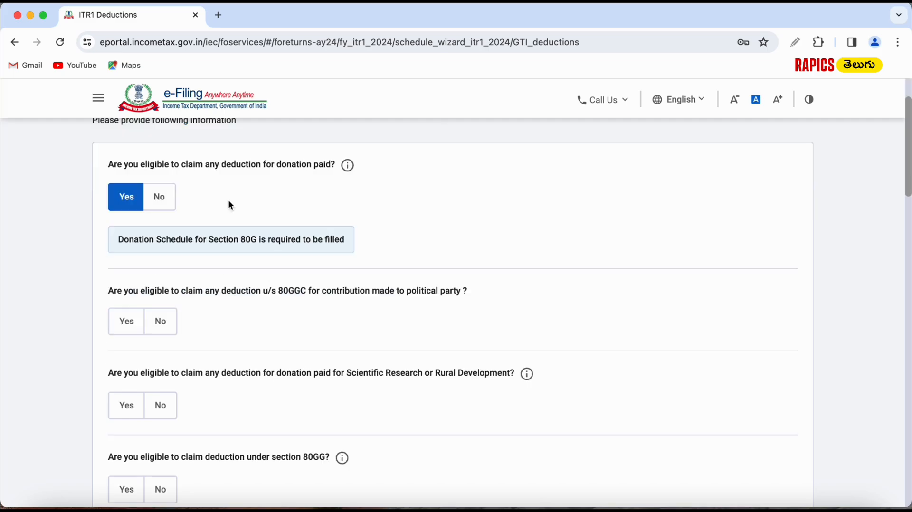
scroll(229, 203, "down", 5)
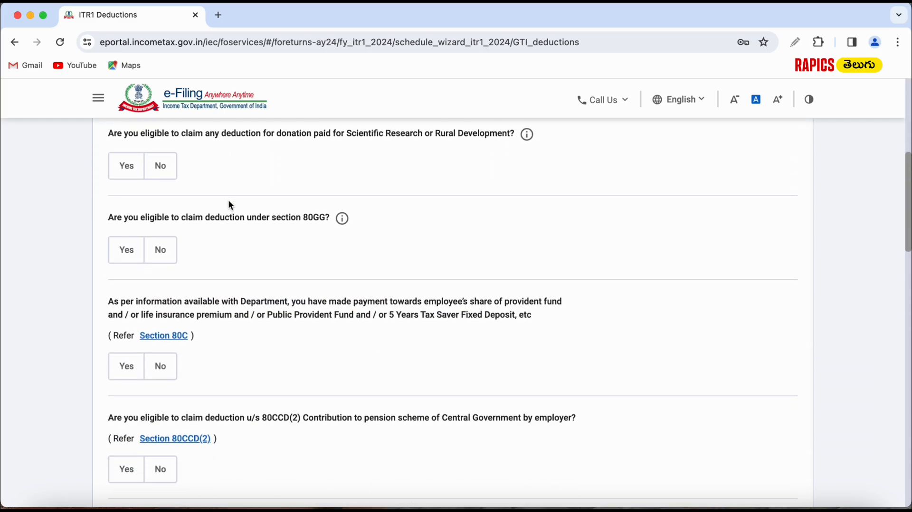
scroll(230, 205, "down", 1)
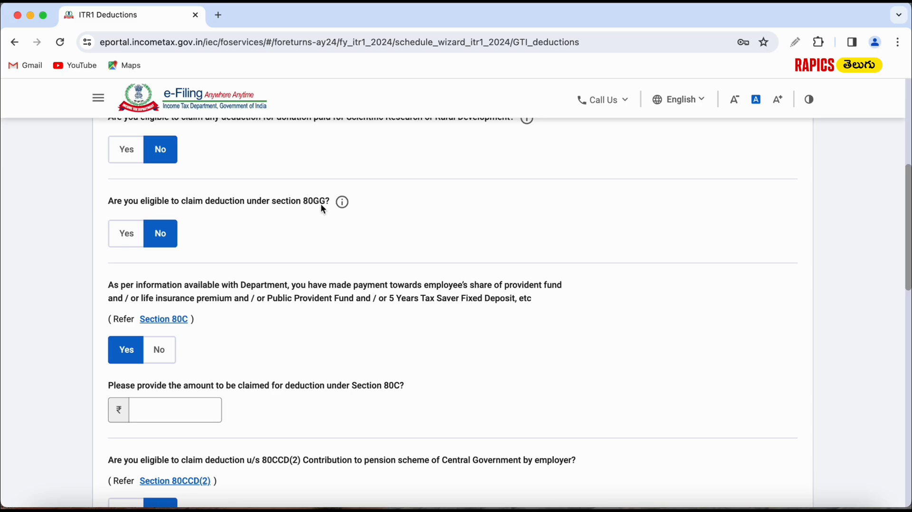
scroll(164, 237, "down", 2)
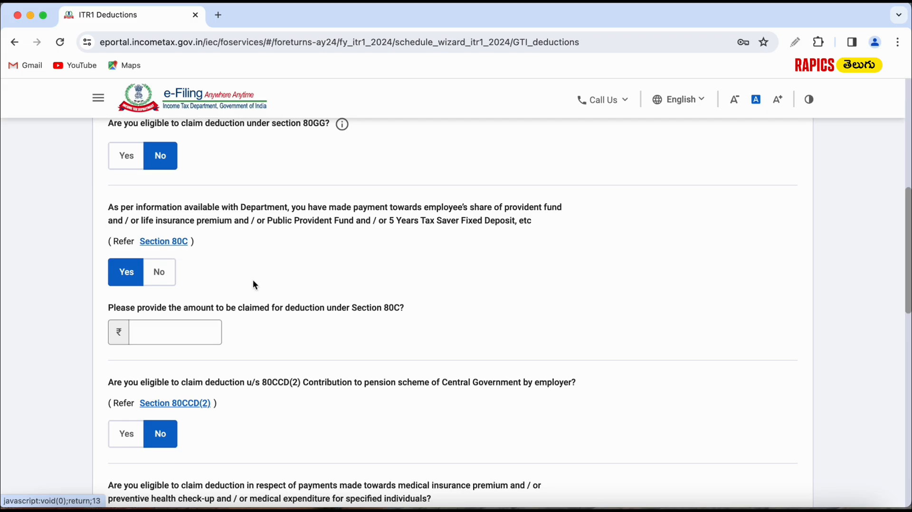
left_click(179, 329)
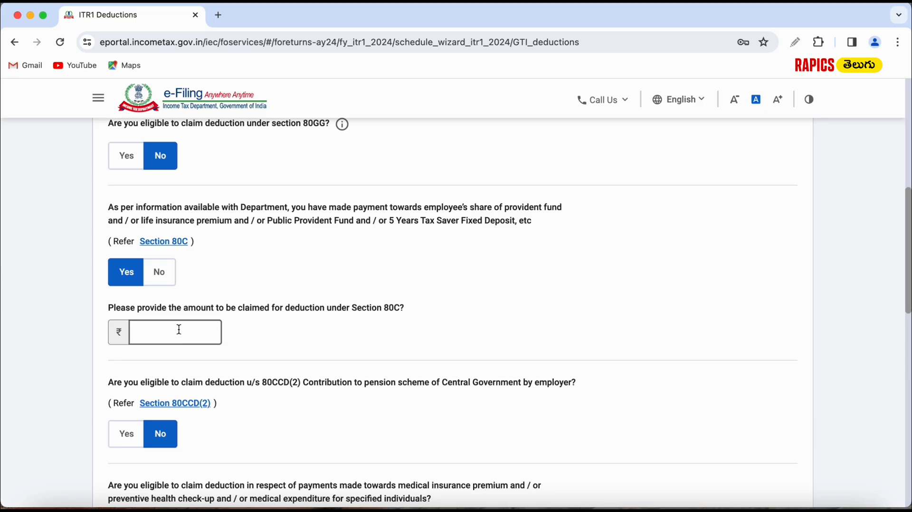
scroll(279, 284, "down", 3)
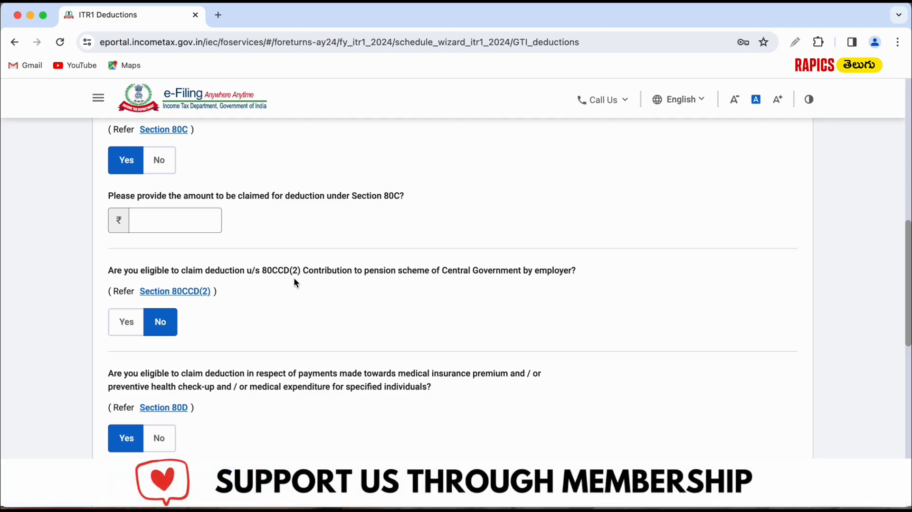
scroll(294, 279, "down", 5)
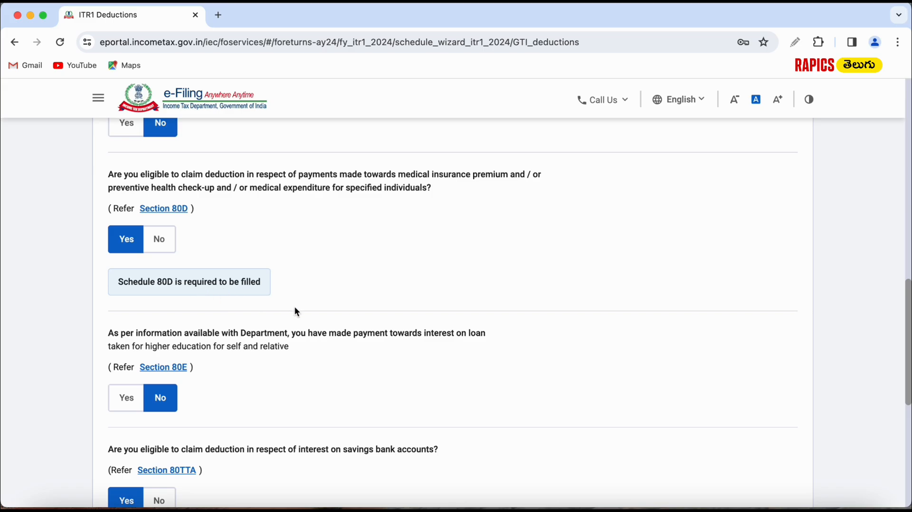
scroll(300, 357, "down", 3)
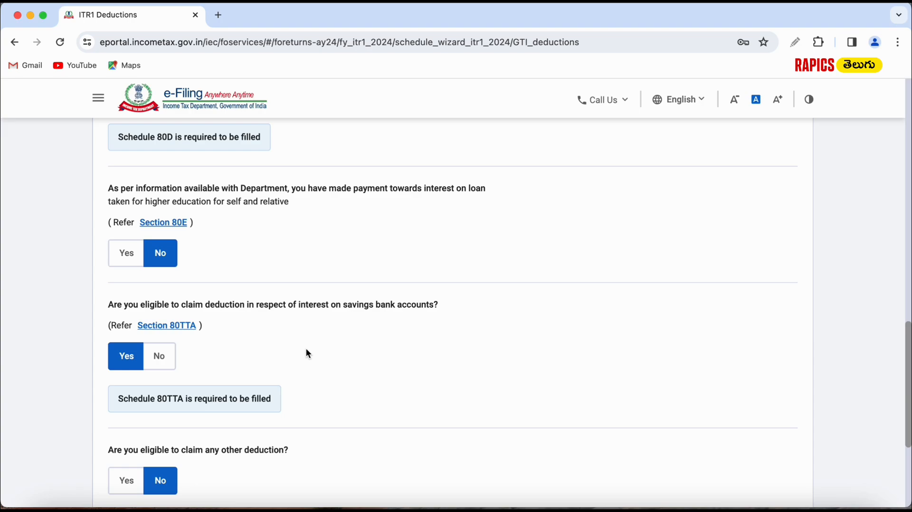
scroll(306, 352, "down", 4)
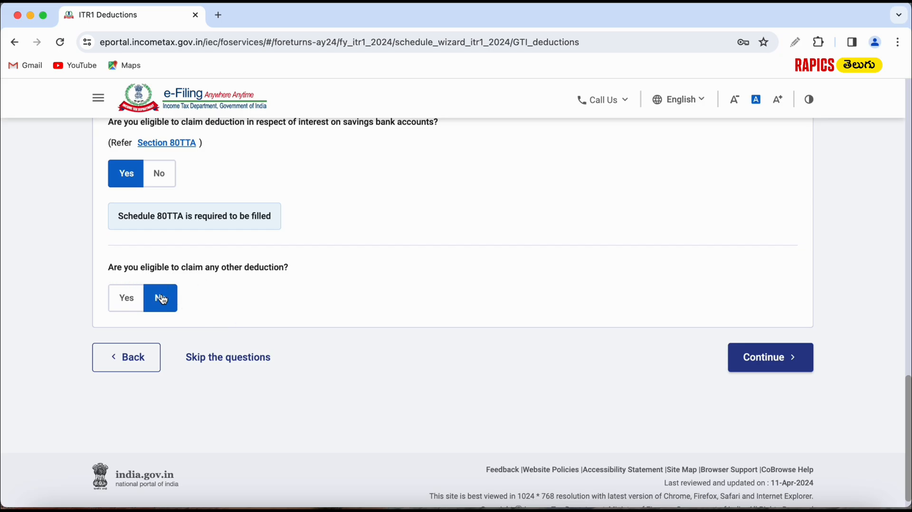
Answer Yes to claiming any other deduction, check the listed deduction types and continue to the deductions verification.
left_click(126, 297)
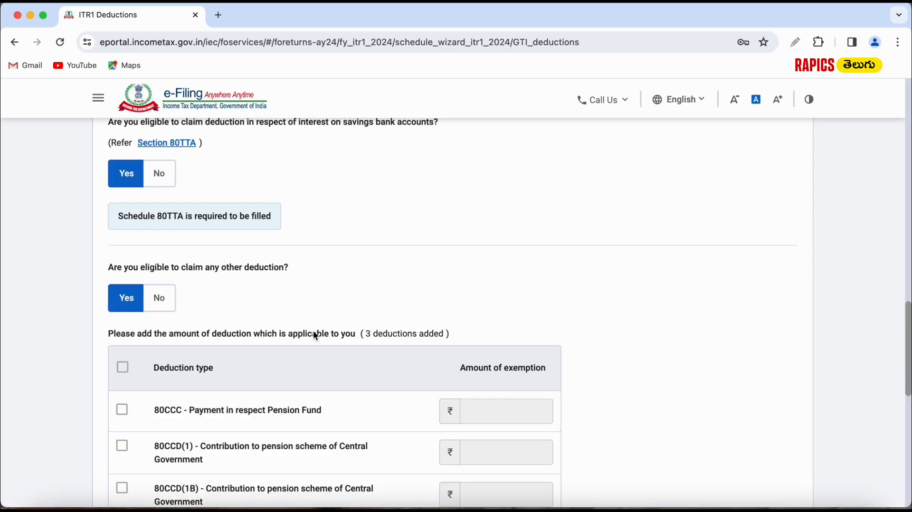
scroll(315, 335, "down", 5)
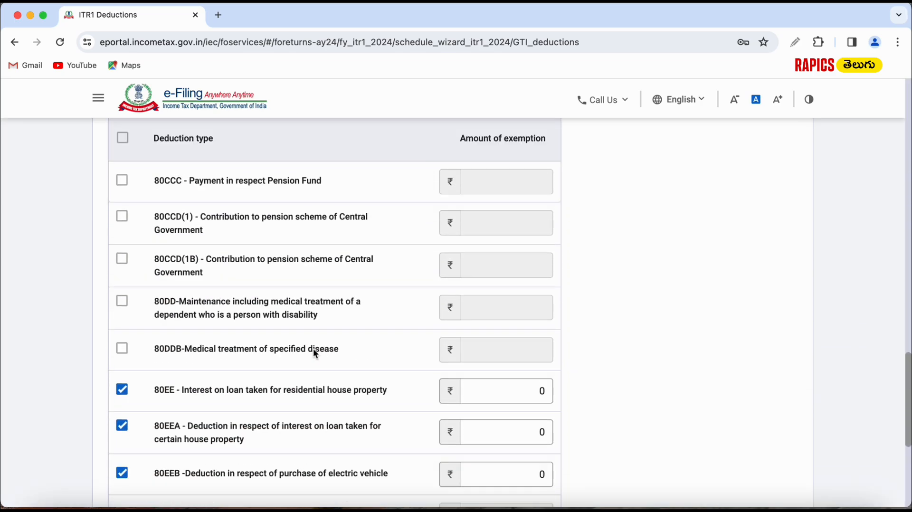
scroll(315, 350, "down", 5)
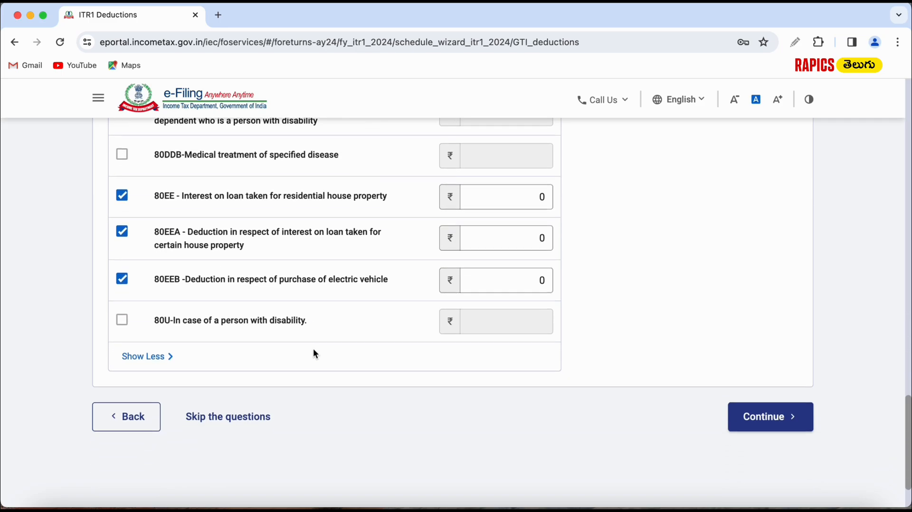
left_click(520, 202)
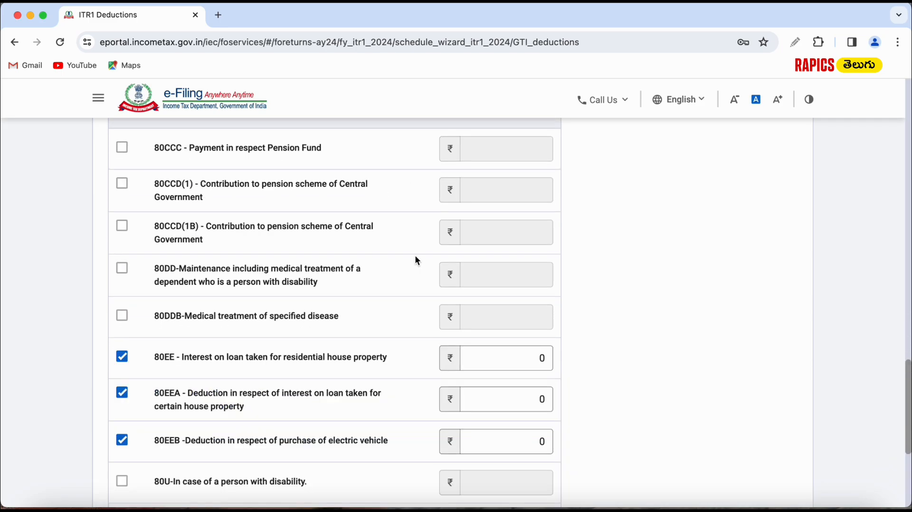
scroll(414, 255, "down", 4)
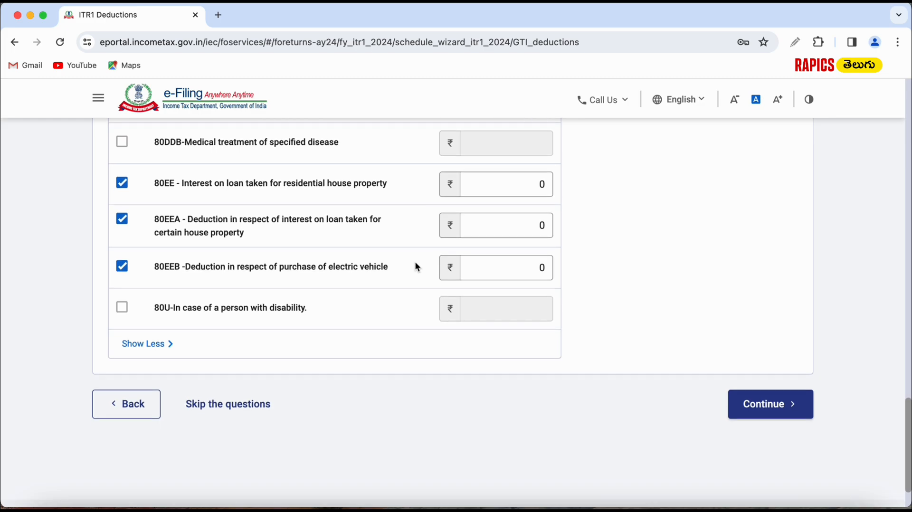
scroll(416, 266, "up", 7)
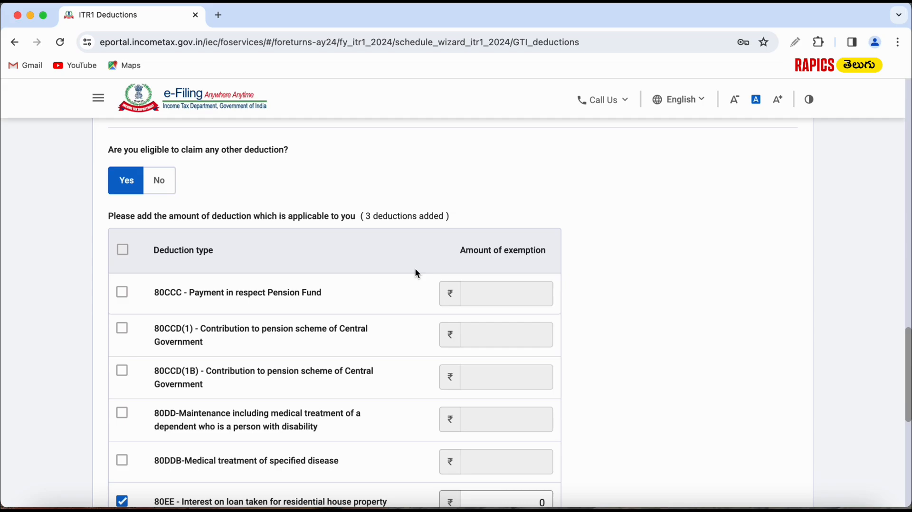
scroll(602, 304, "down", 8)
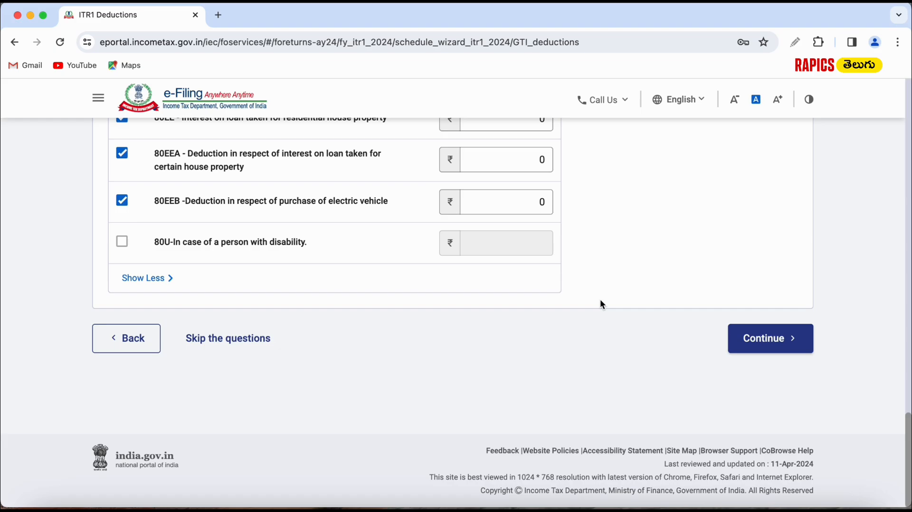
left_click(757, 340)
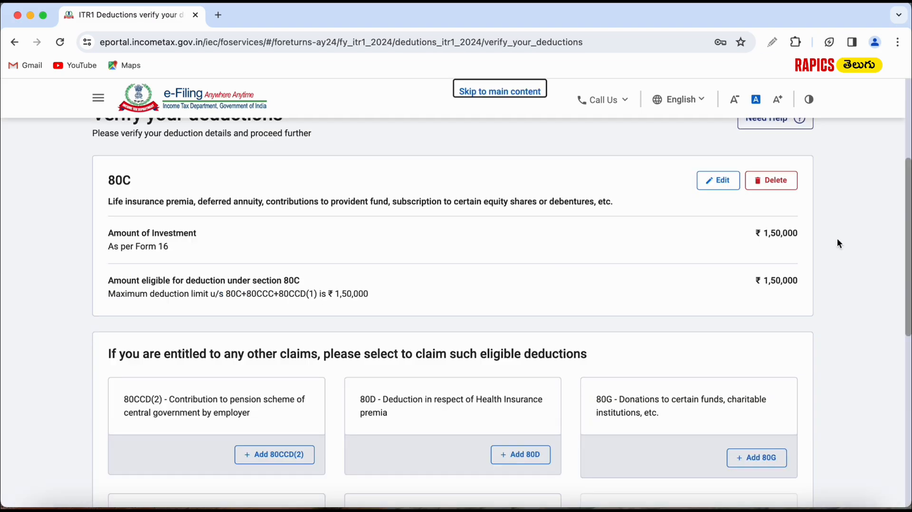
Start adding a Section 80D health insurance deduction and answer No to self or a family member being a senior citizen.
scroll(473, 168, "down", 5)
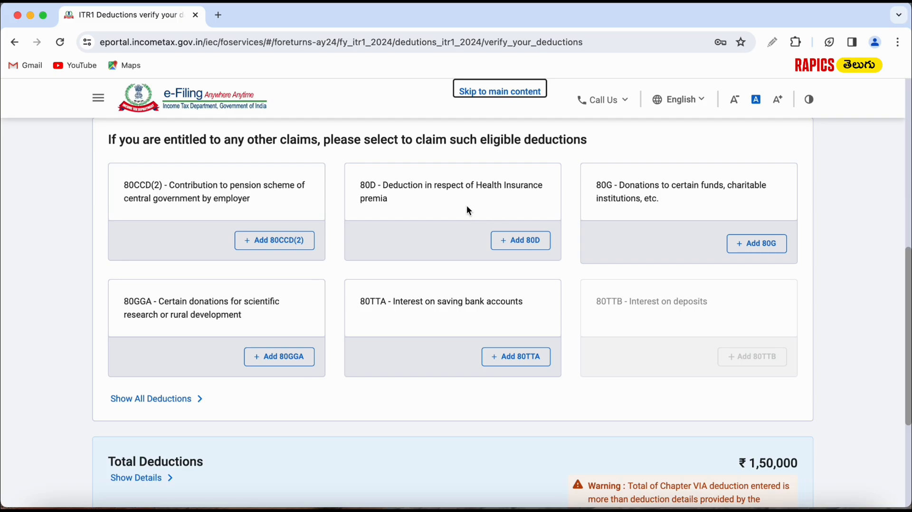
left_click(515, 240)
left_click(315, 264)
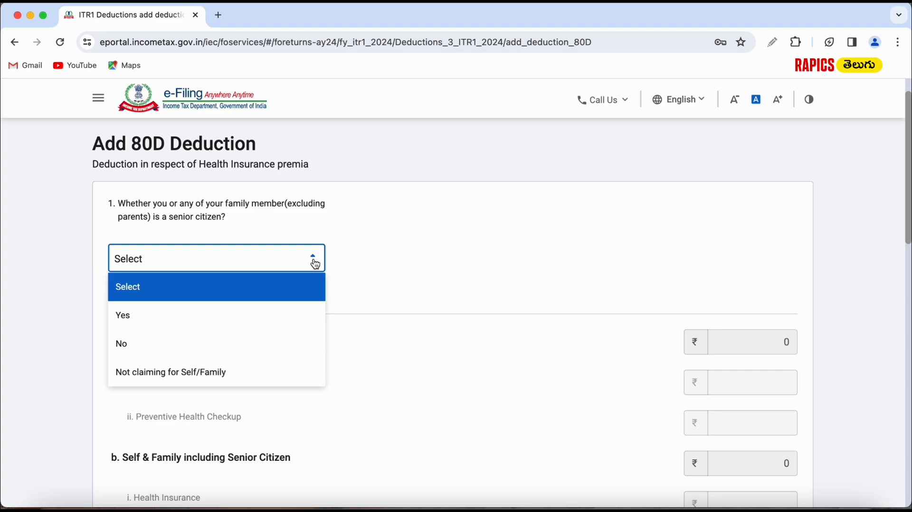
left_click(383, 261)
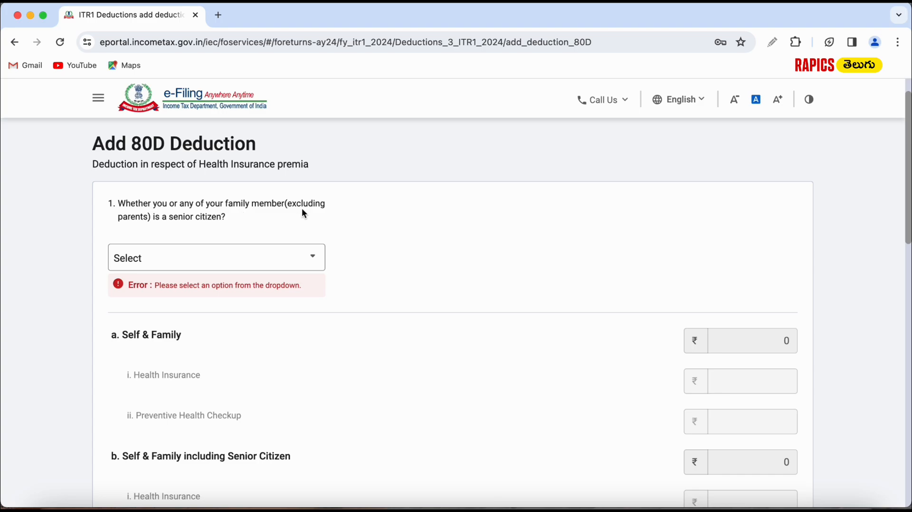
left_click(304, 259)
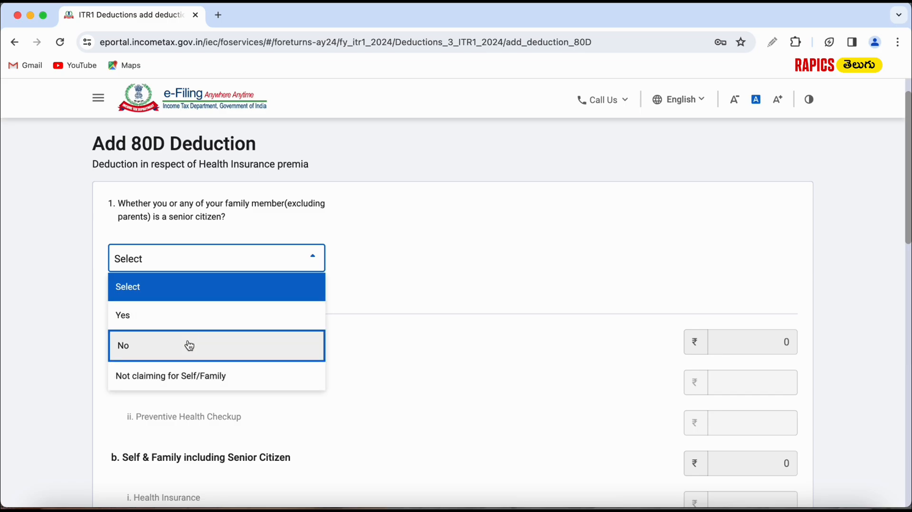
left_click(189, 345)
Look through the 80D health insurance, preventive checkup and medical expenditure fields for self and family and for parents, including the parents' senior citizen options.
scroll(285, 237, "down", 2)
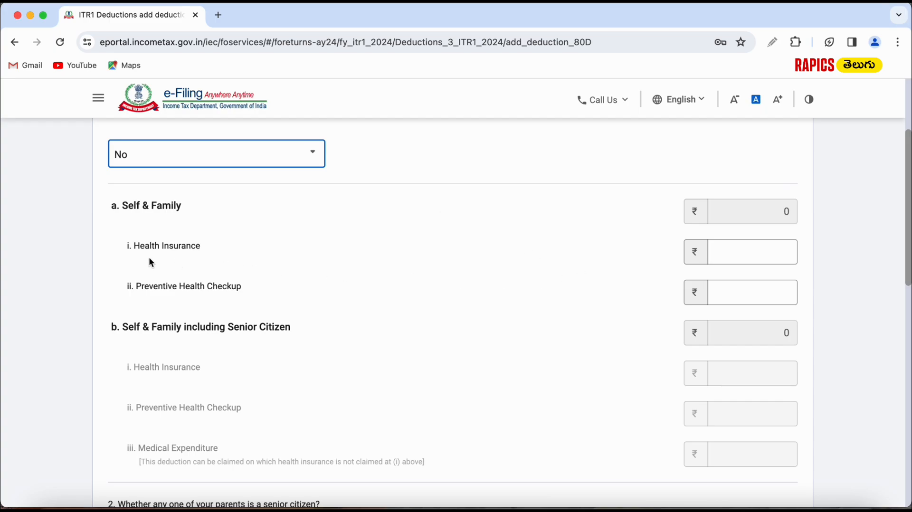
left_click(771, 252)
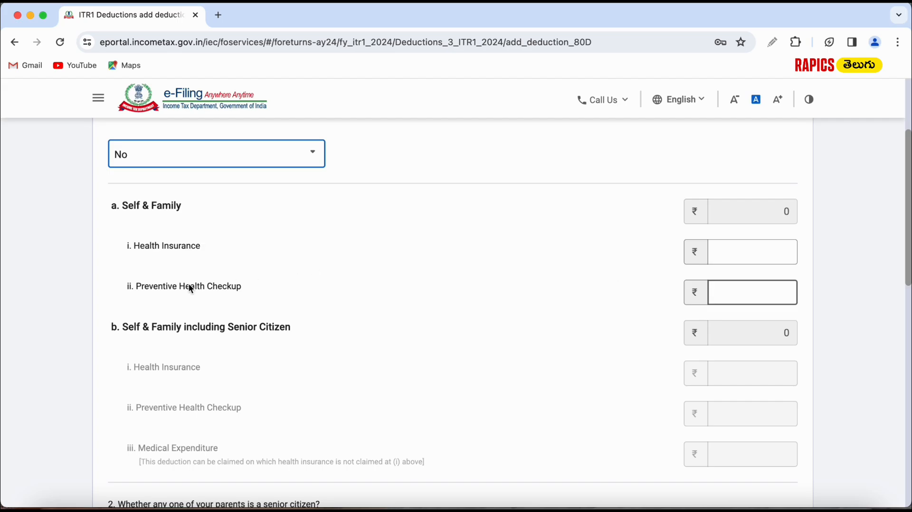
scroll(331, 217, "up", 1)
scroll(331, 218, "down", 6)
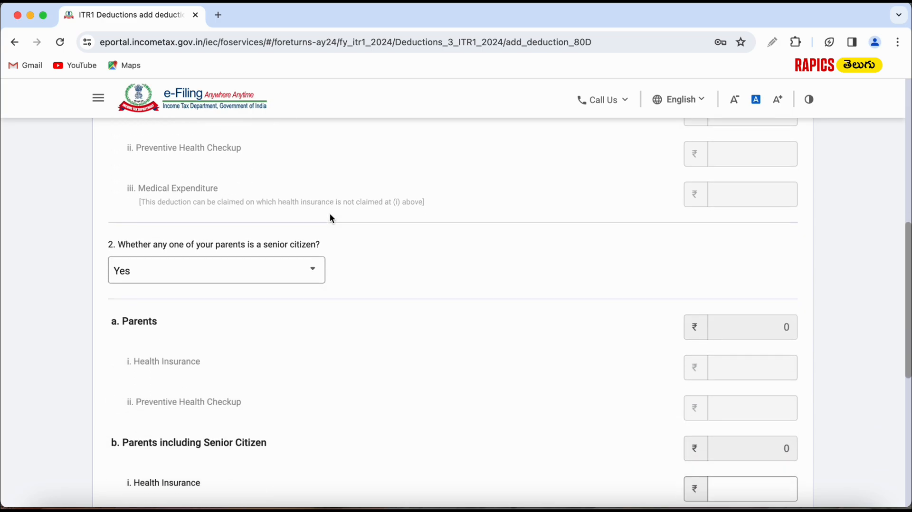
scroll(331, 218, "down", 1)
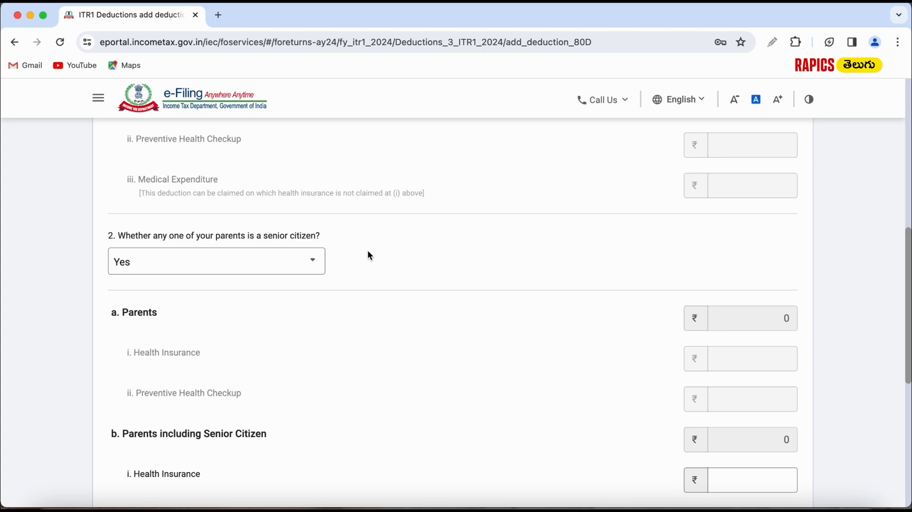
left_click(298, 267)
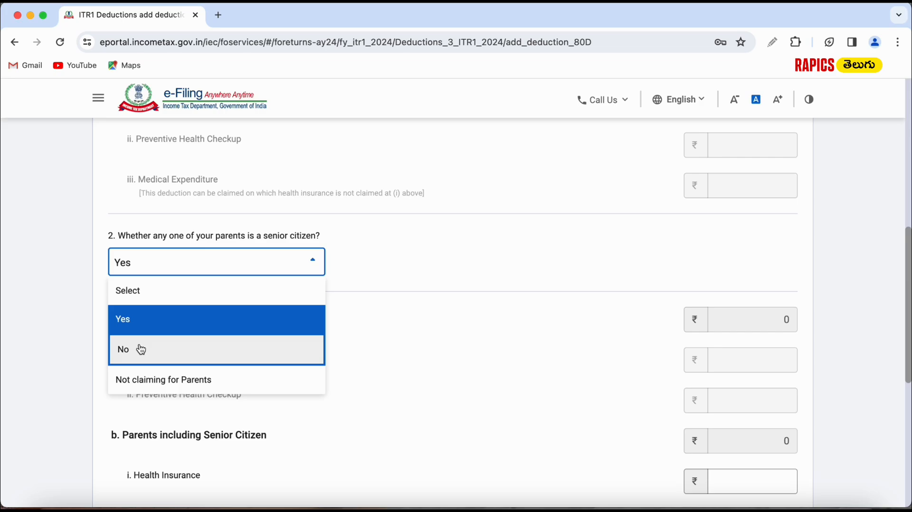
scroll(267, 212, "down", 2)
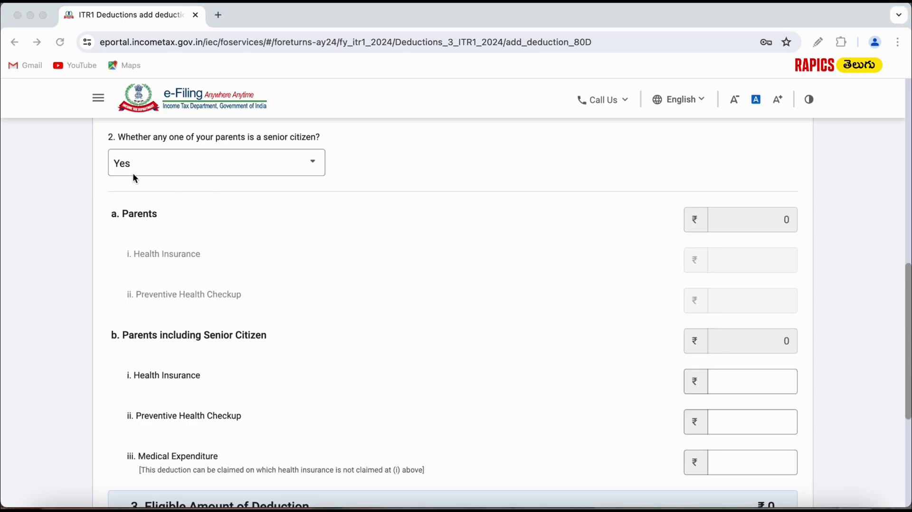
scroll(412, 366, "down", 2)
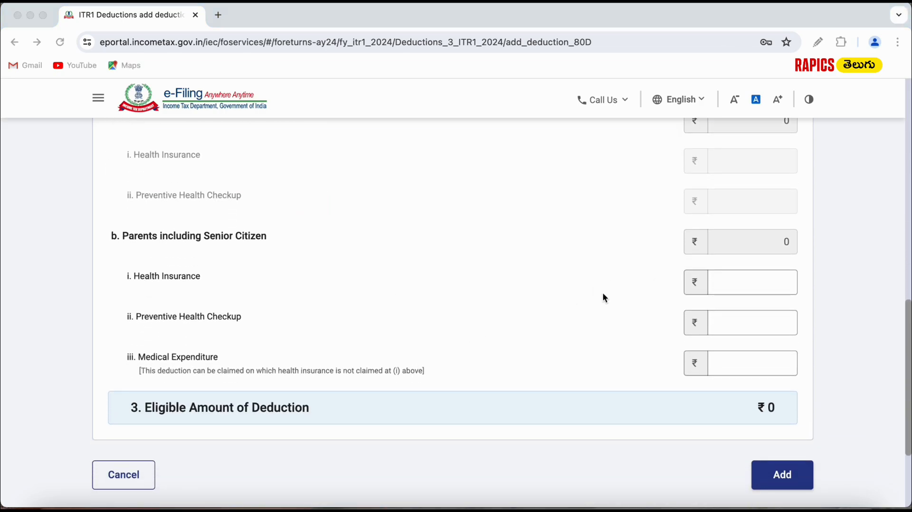
scroll(591, 297, "up", 1)
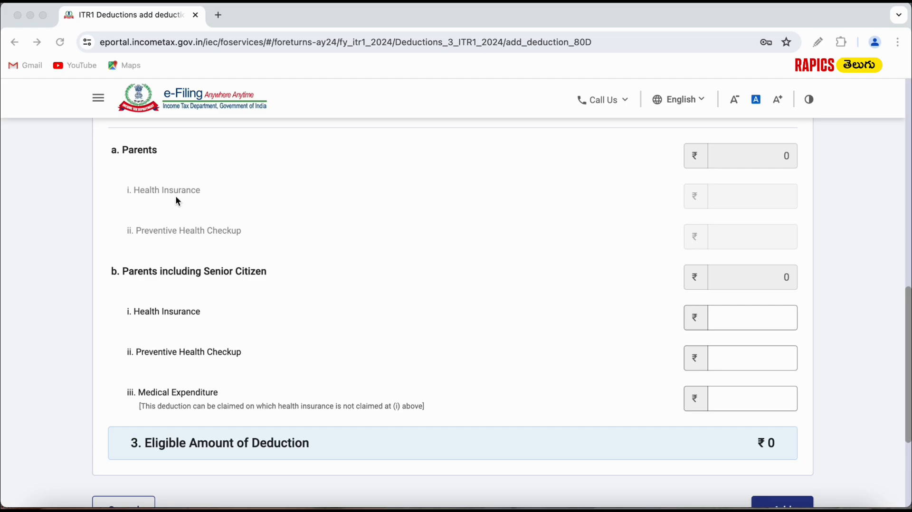
scroll(392, 300, "up", 2)
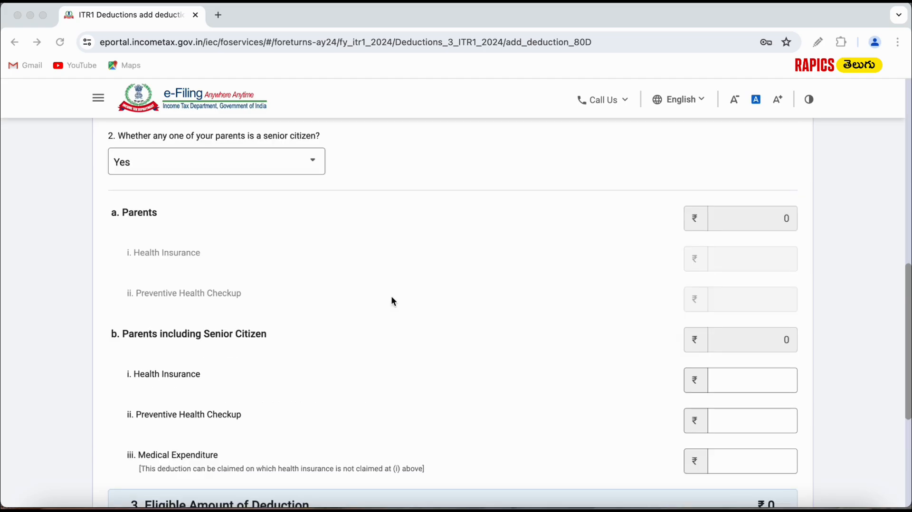
scroll(392, 299, "up", 7)
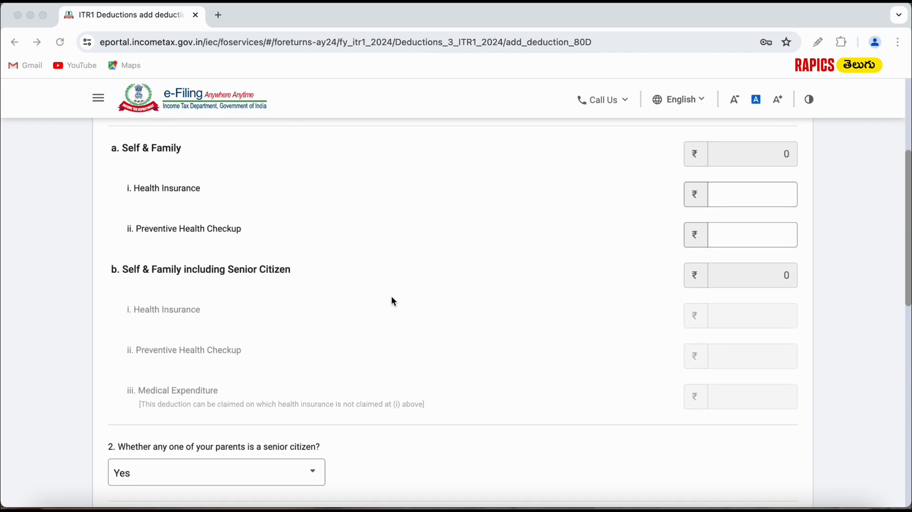
scroll(393, 301, "up", 2)
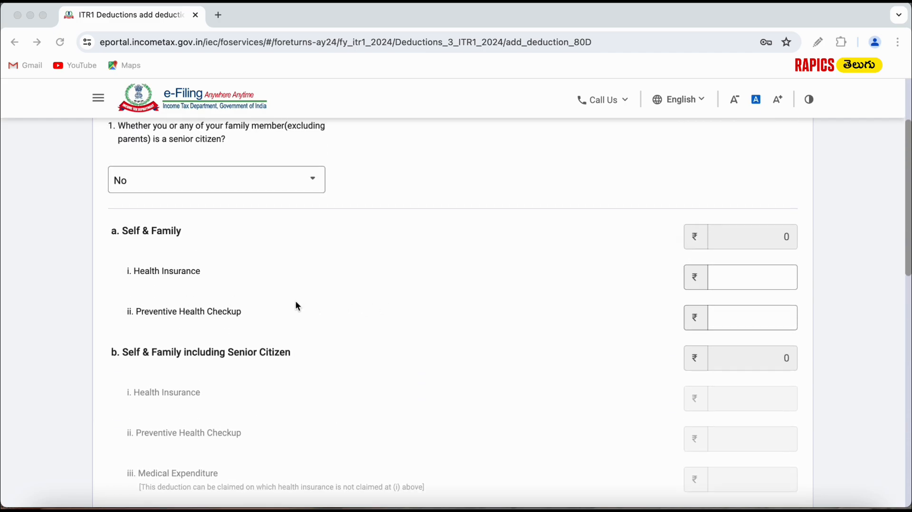
scroll(295, 304, "down", 2)
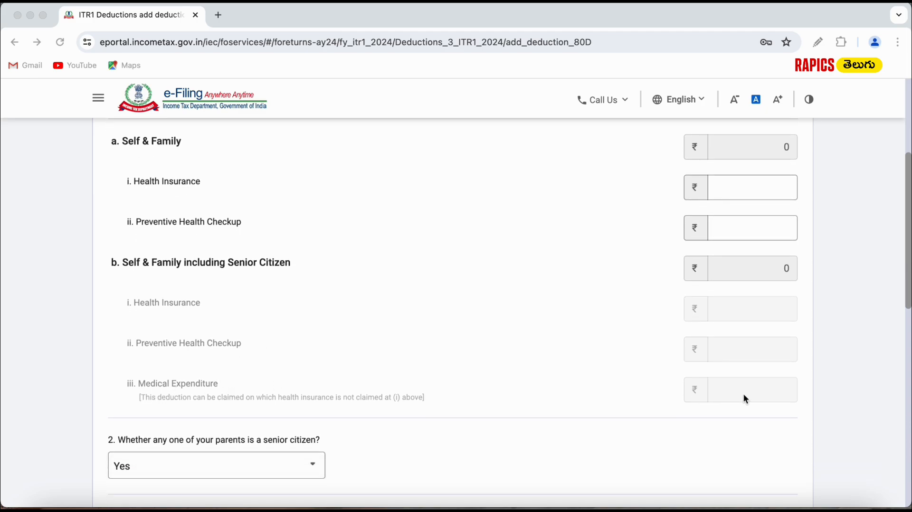
scroll(744, 308, "up", 4)
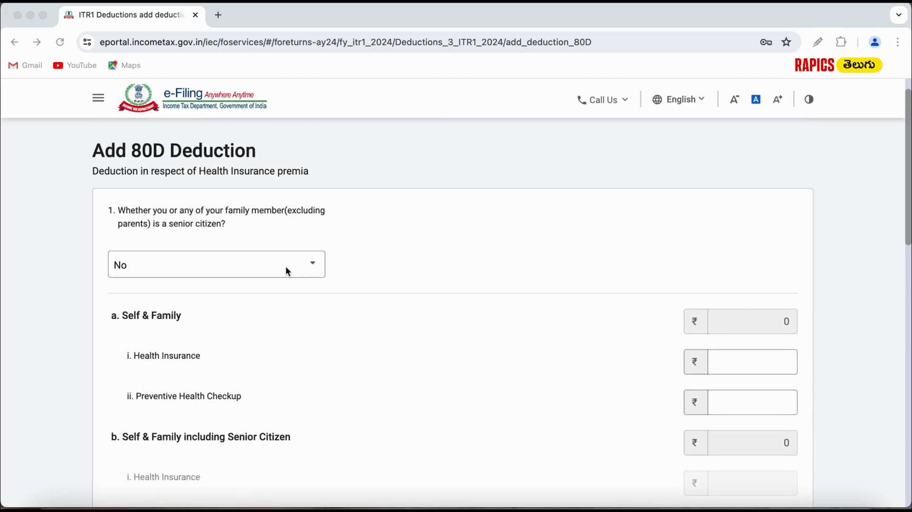
scroll(486, 327, "down", 4)
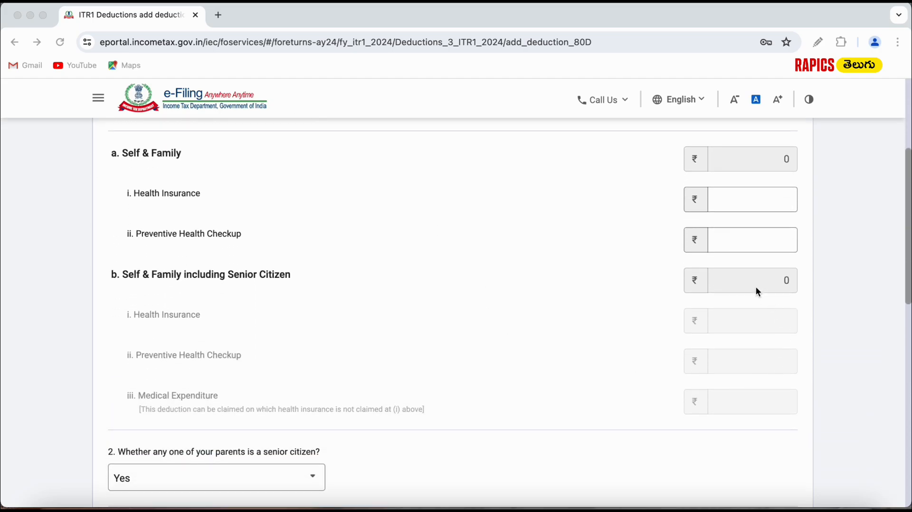
scroll(767, 345, "down", 8)
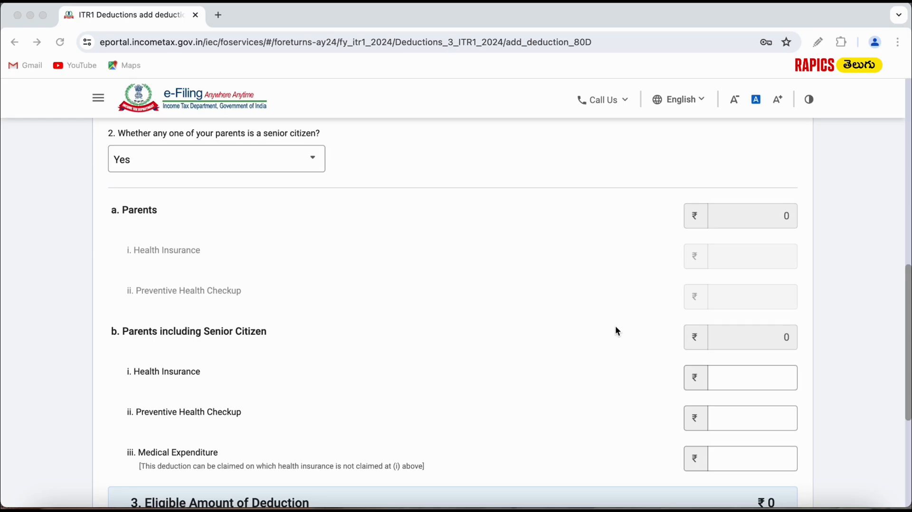
Enter 25,000 as the Self & Family health insurance amount and set the parents' senior citizen question to Not claiming for Parents.
scroll(451, 253, "up", 6)
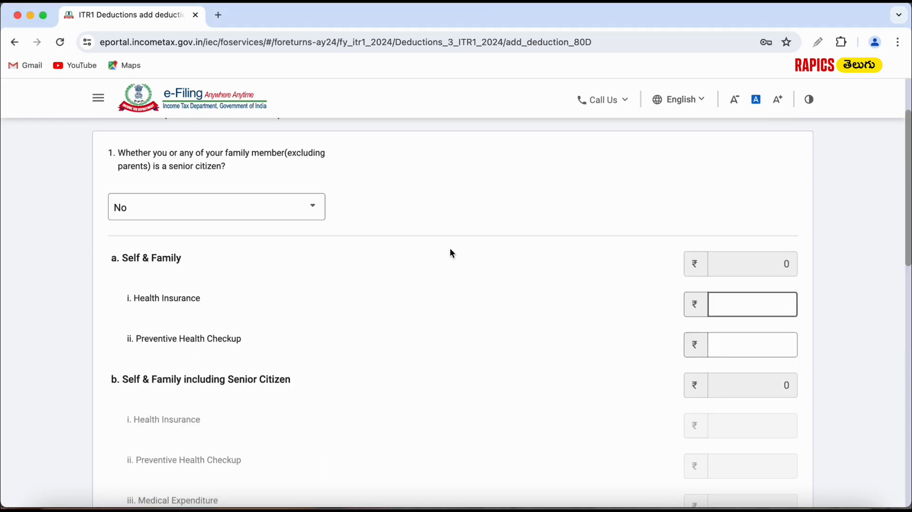
type("25000")
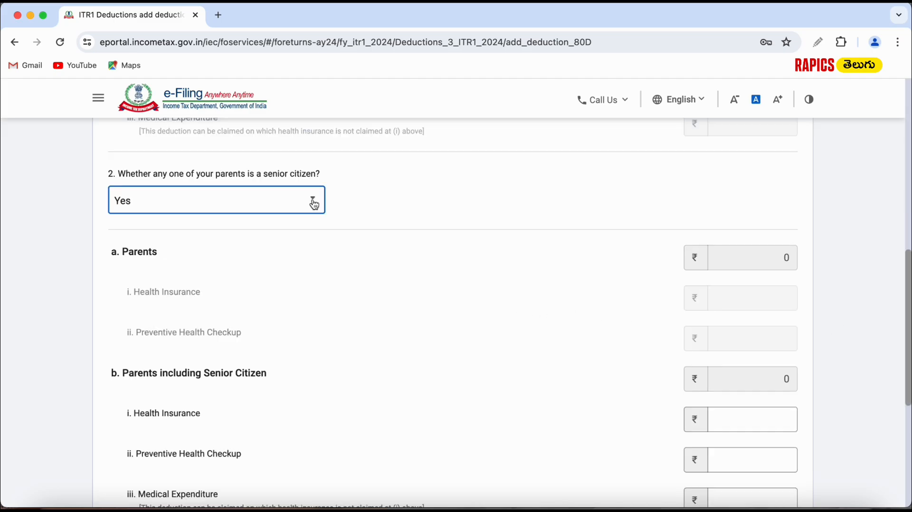
left_click(313, 202)
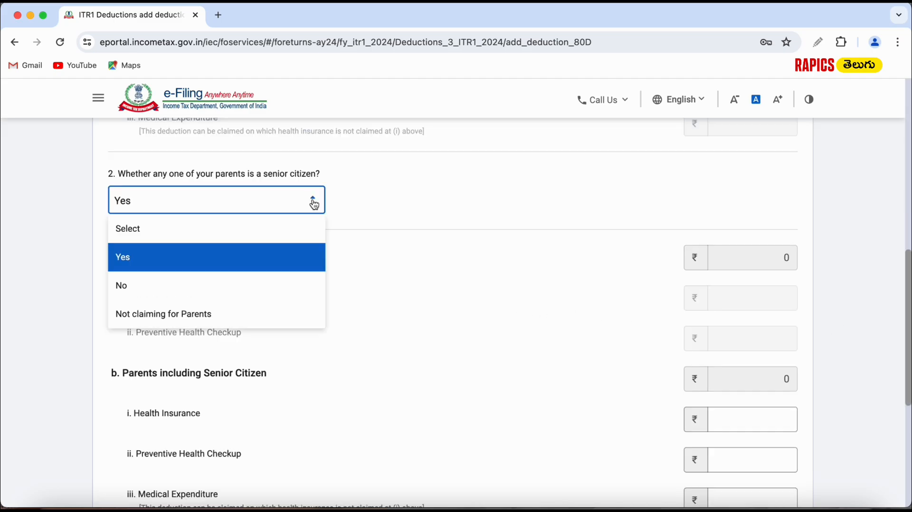
left_click(234, 312)
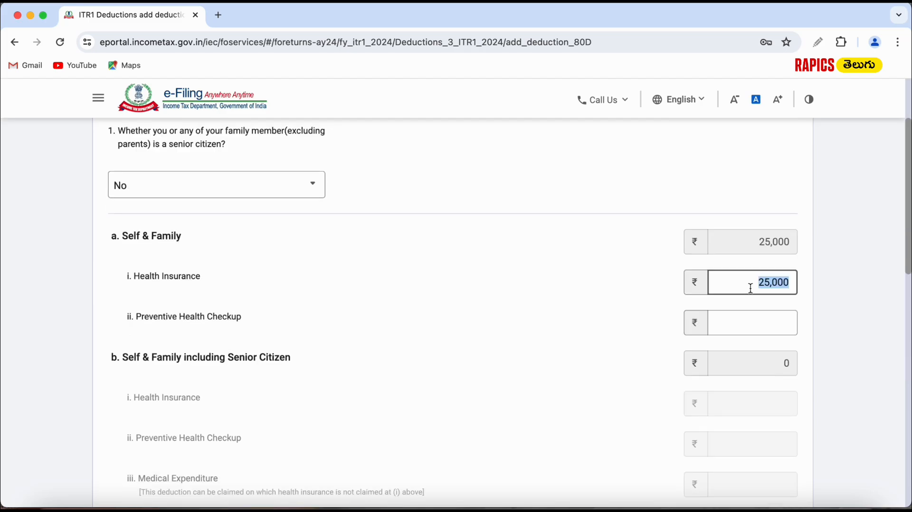
Change the Self & Family health insurance amount to 56,000.
type("56")
type("0000")
key("BackSpace")
left_click(857, 301)
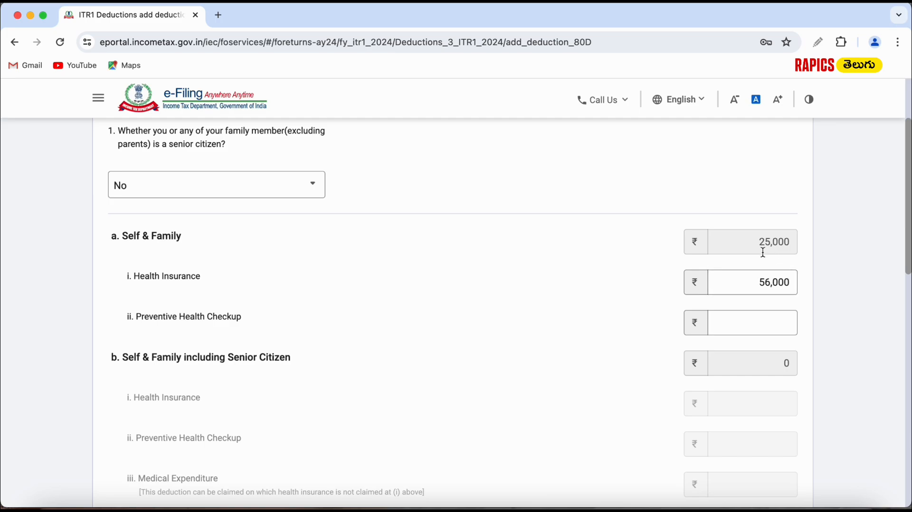
Check the parents' section and the eligible amount, and add the 80D deduction to the return.
scroll(486, 287, "down", 5)
scroll(485, 287, "down", 2)
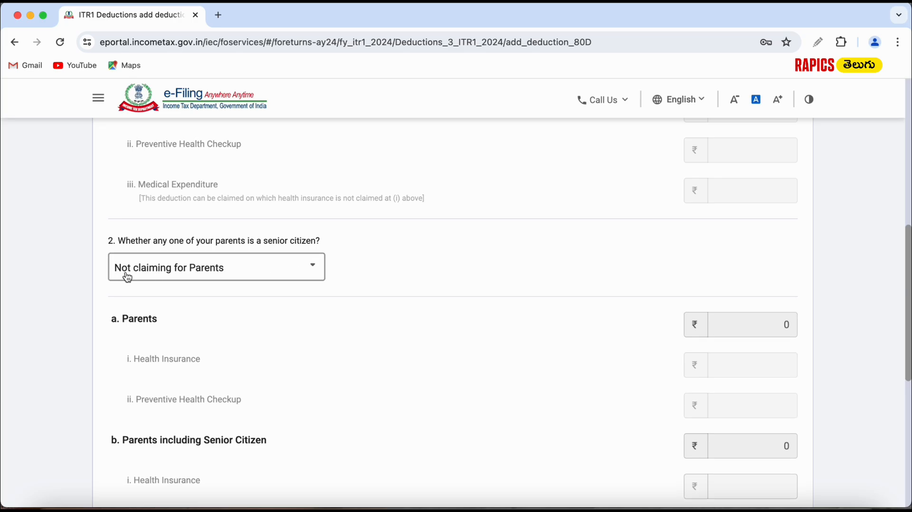
scroll(495, 296, "down", 5)
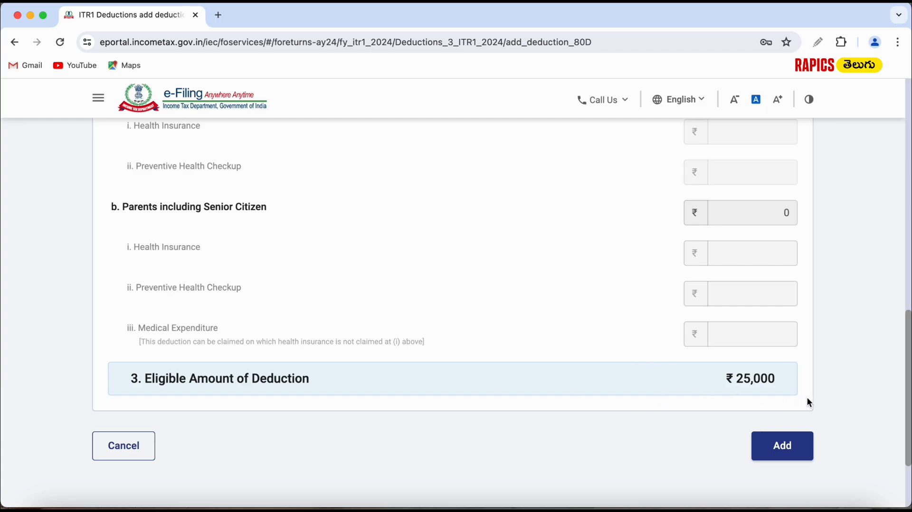
left_click(787, 449)
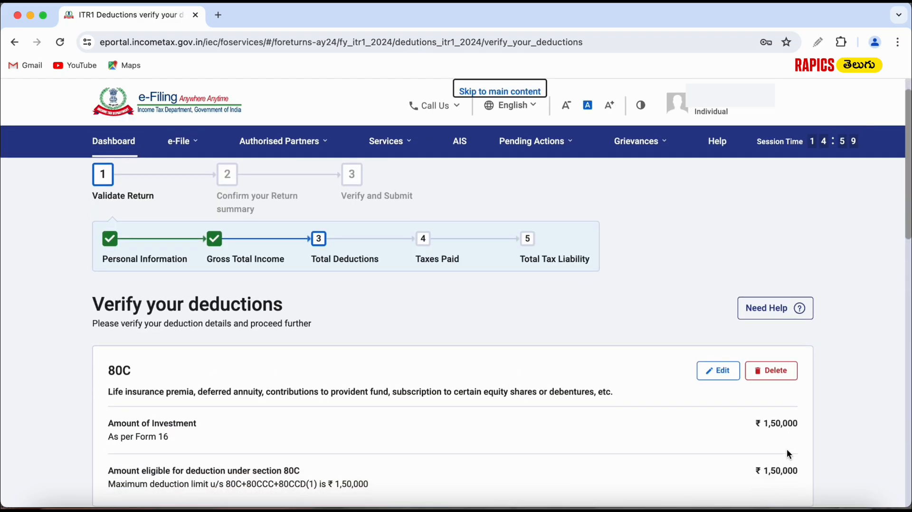
Check the 80C and 80D entries among the deductions and start adding an 80TTA deduction.
scroll(786, 449, "down", 7)
scroll(660, 336, "down", 1)
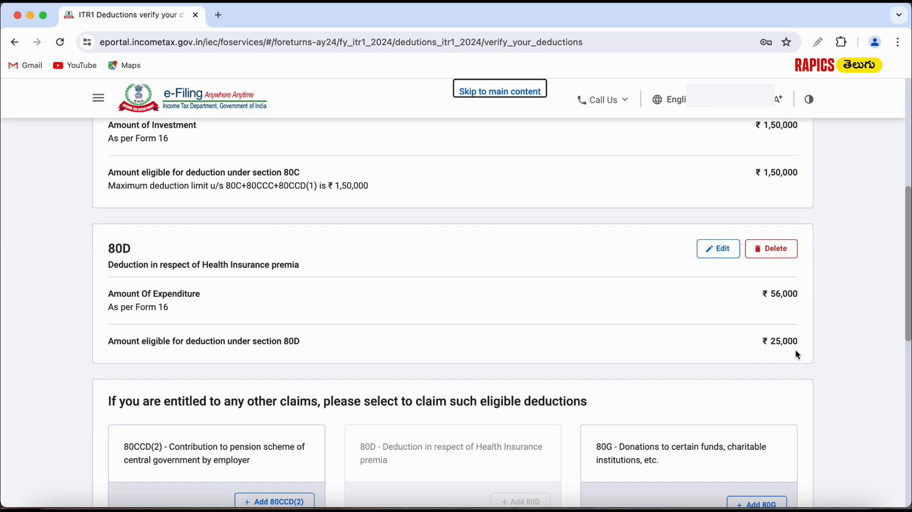
scroll(570, 304, "down", 1)
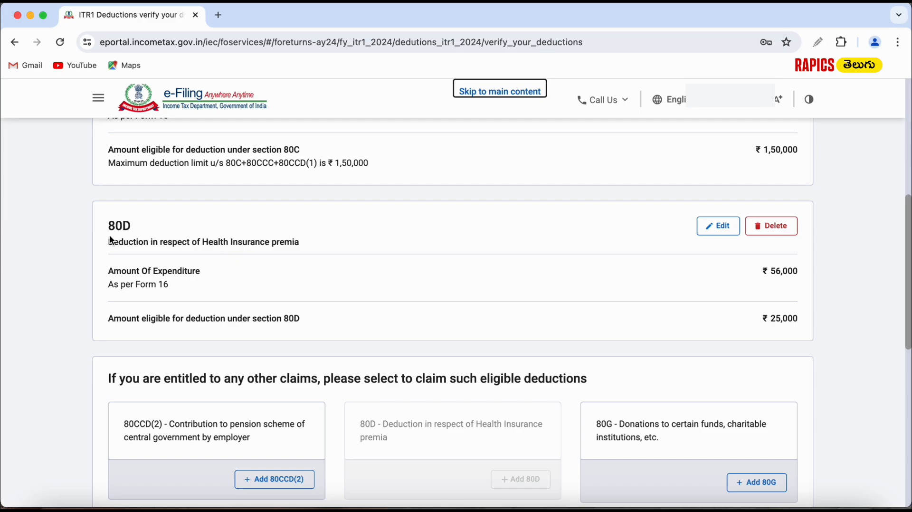
scroll(340, 248, "down", 3)
scroll(340, 249, "down", 9)
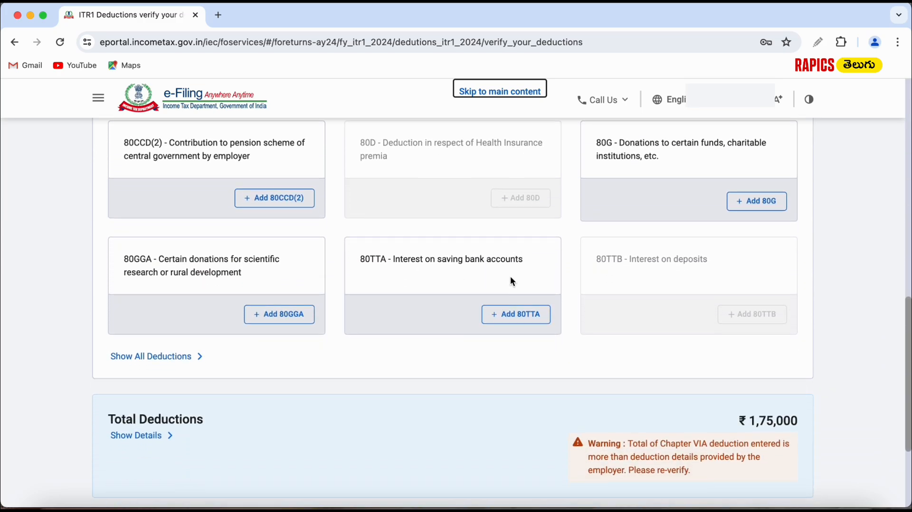
scroll(511, 282, "down", 3)
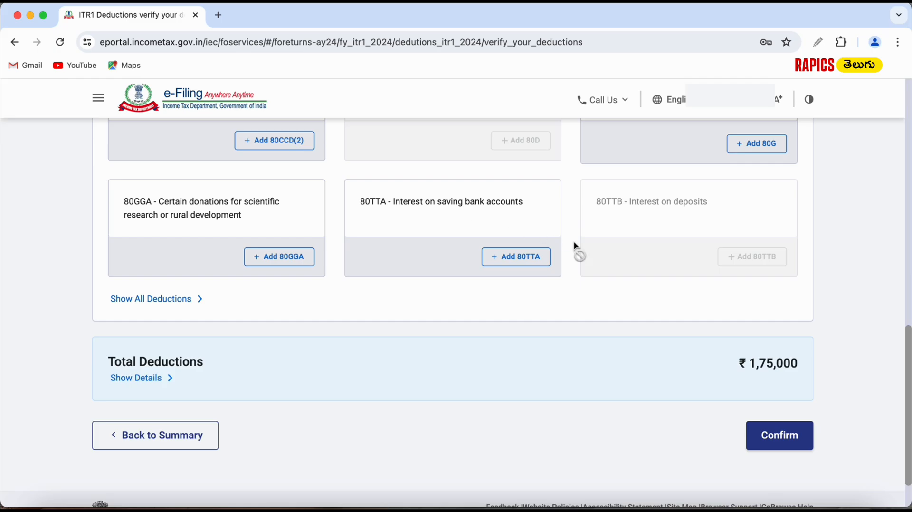
left_click(509, 267)
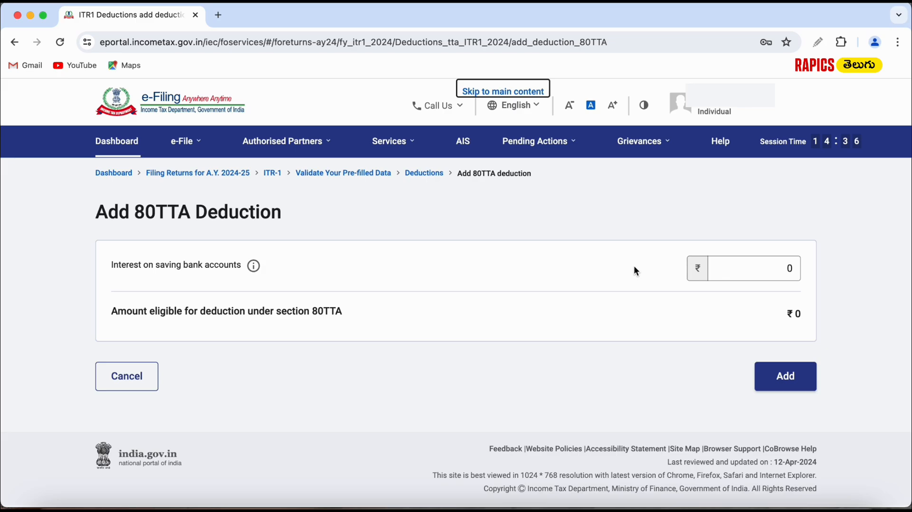
Enter 15,000 as the interest on saving bank accounts and add the 80TTA deduction to the return.
left_click(786, 269)
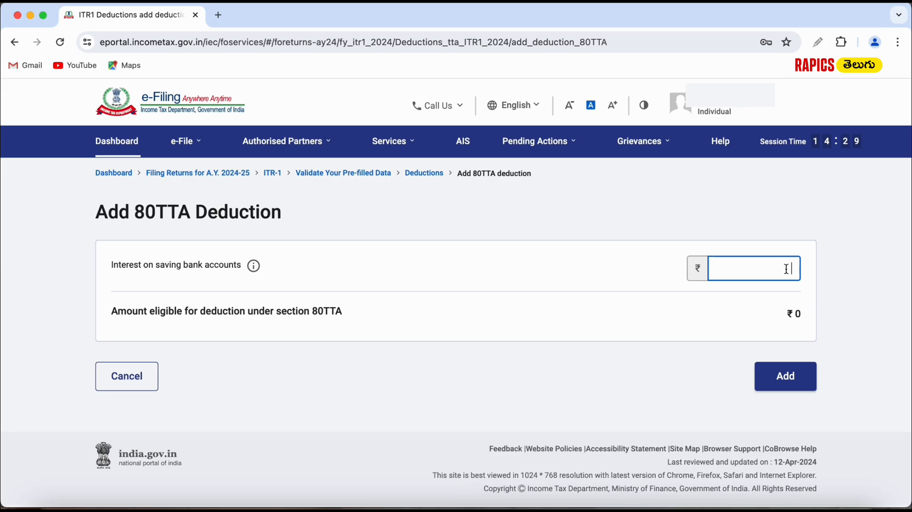
type("15000")
left_click(855, 314)
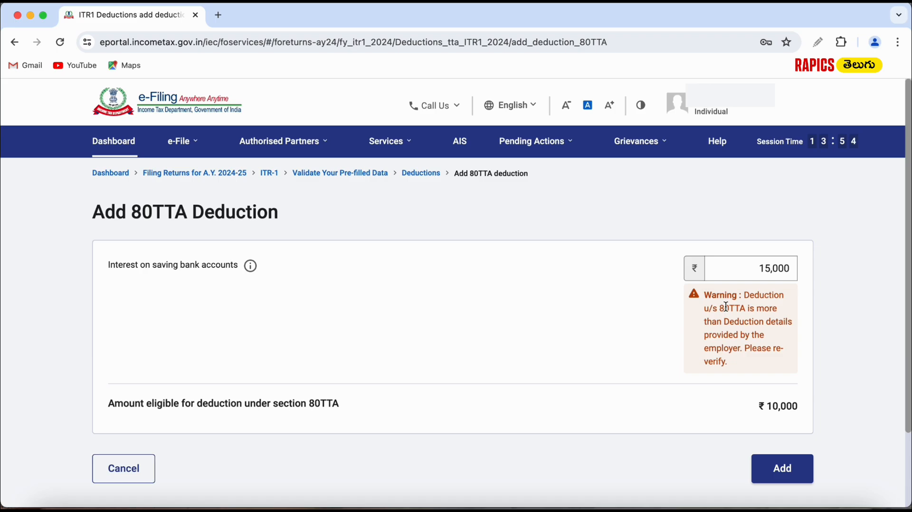
left_click(778, 279)
left_click(783, 468)
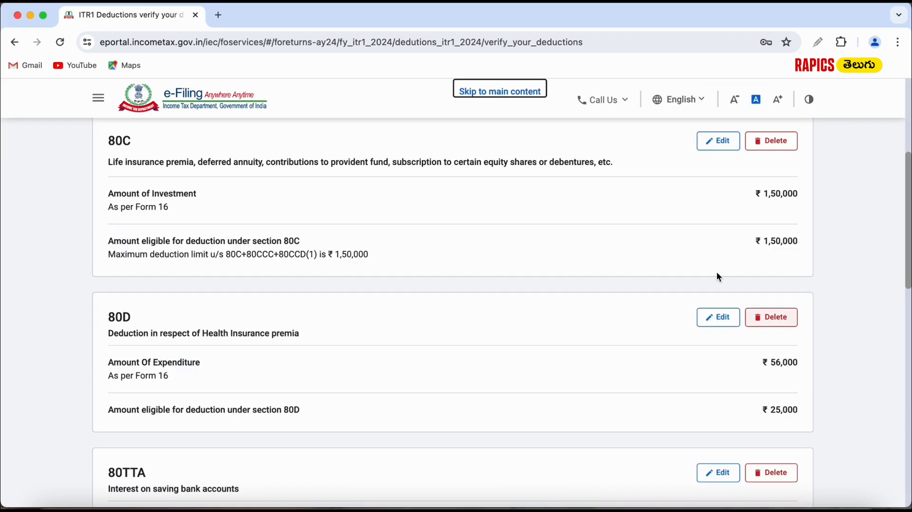
Check the 80D and 80TTA entries and expand the full list of available deductions.
scroll(861, 297, "down", 3)
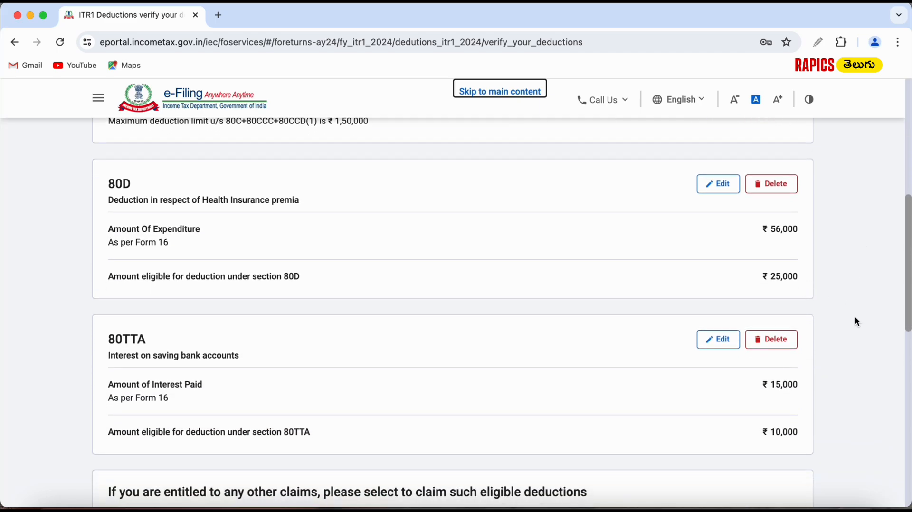
scroll(855, 318, "down", 5)
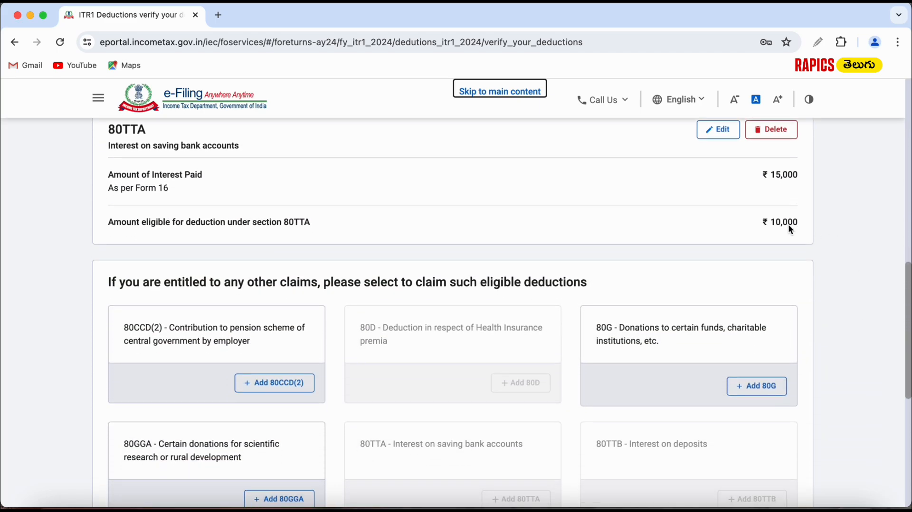
scroll(607, 284, "up", 1)
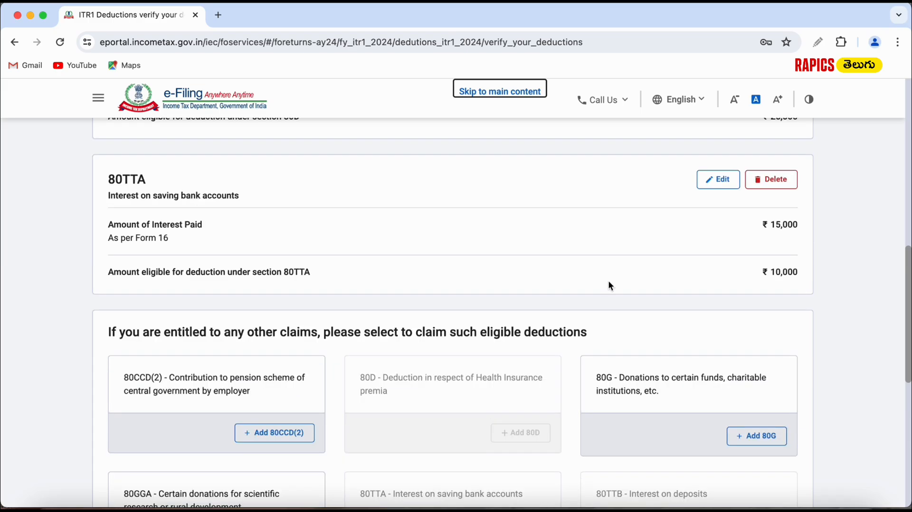
scroll(610, 285, "down", 2)
scroll(609, 285, "down", 4)
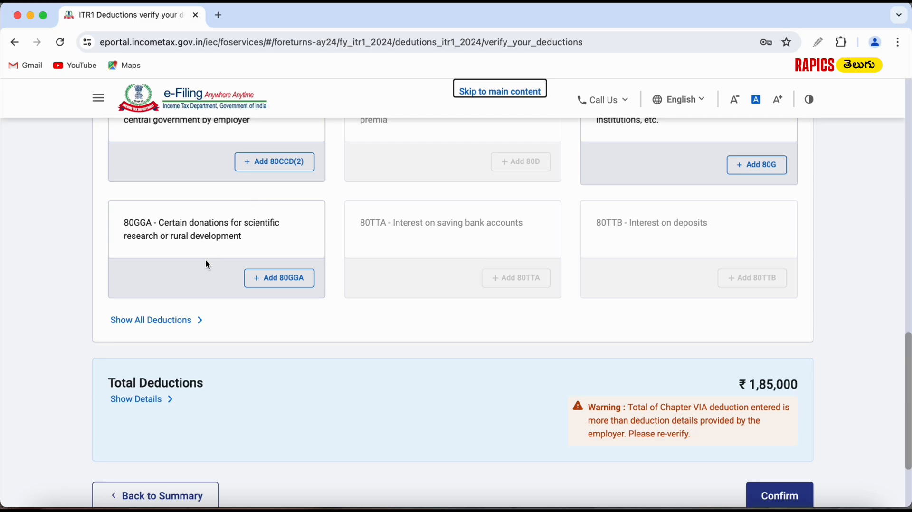
left_click(183, 320)
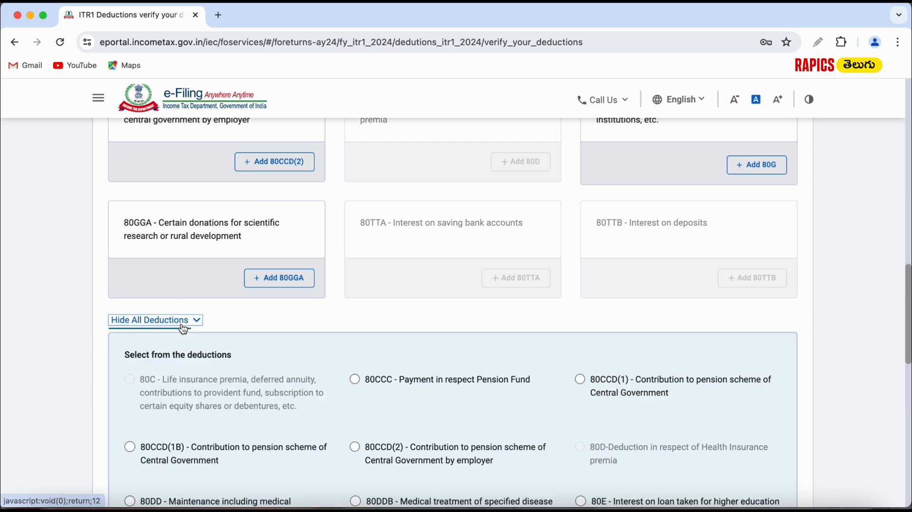
Look through the remaining deduction options without selecting any, and confirm the Total Deductions section.
scroll(483, 361, "down", 7)
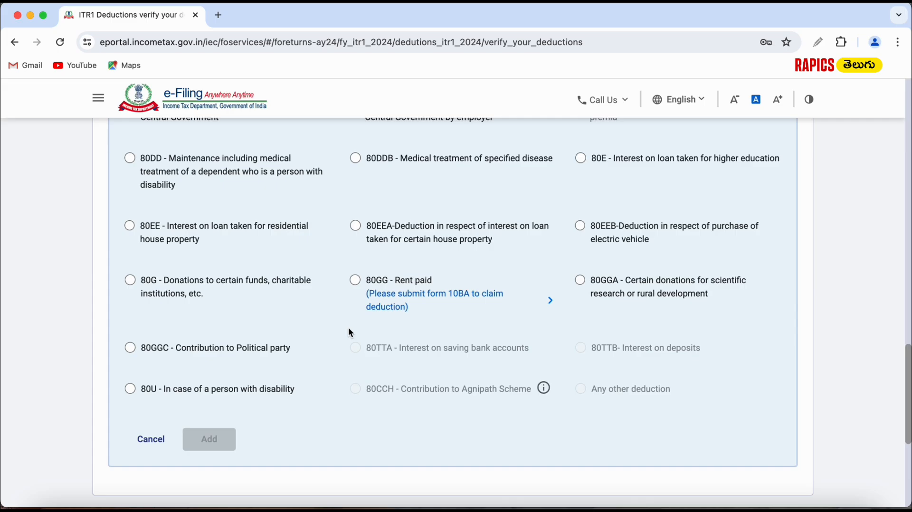
scroll(528, 276, "down", 2)
scroll(528, 276, "up", 2)
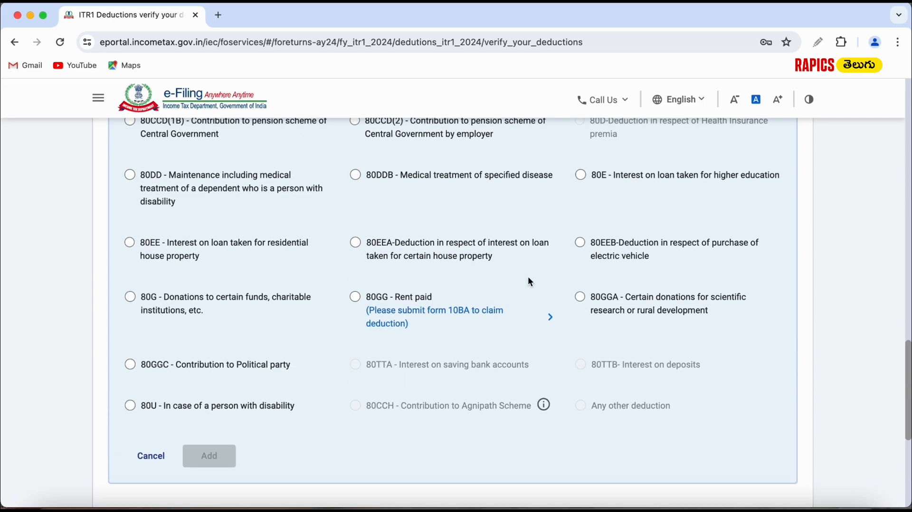
scroll(528, 276, "down", 3)
scroll(528, 276, "down", 3)
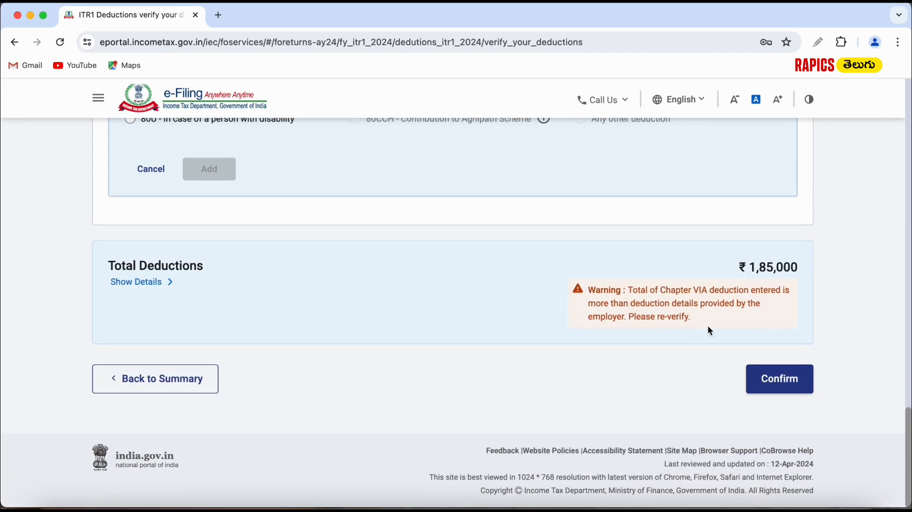
left_click(802, 378)
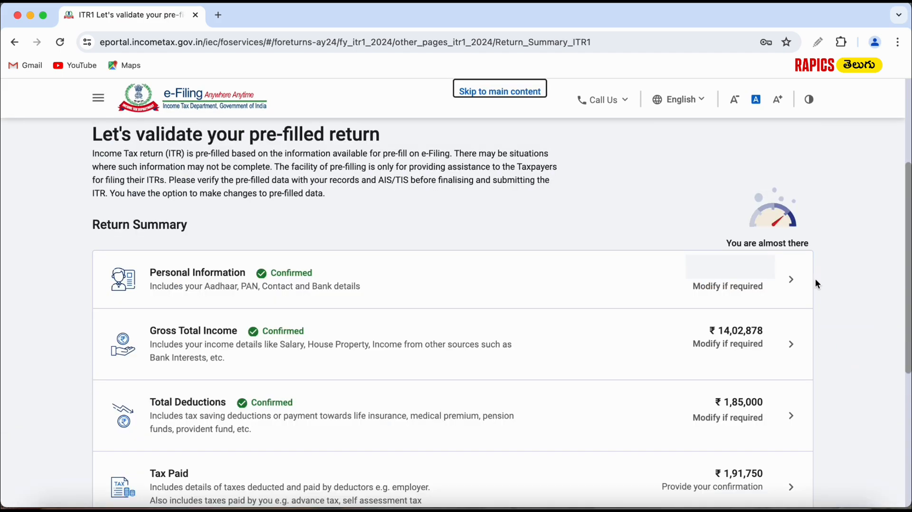
Open the Tax Paid section from the return summary and show the details of advance tax and self-assessment tax payments.
scroll(564, 300, "down", 3)
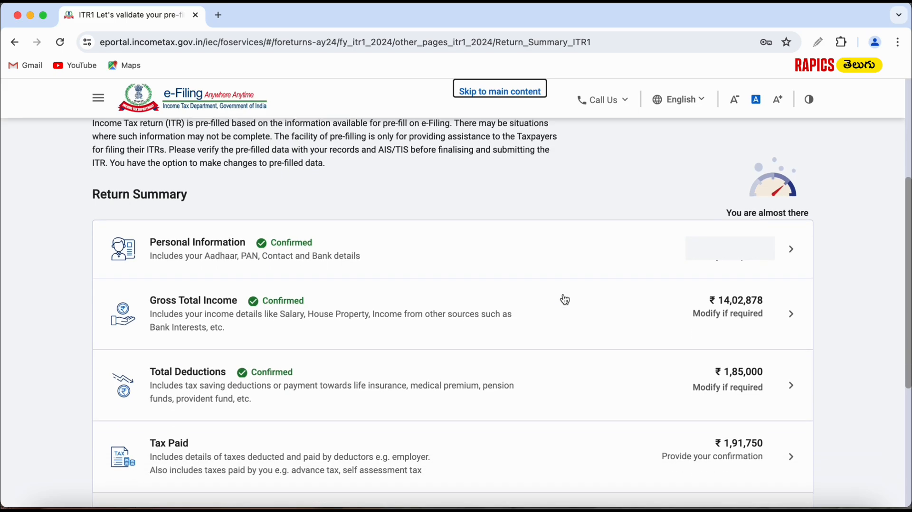
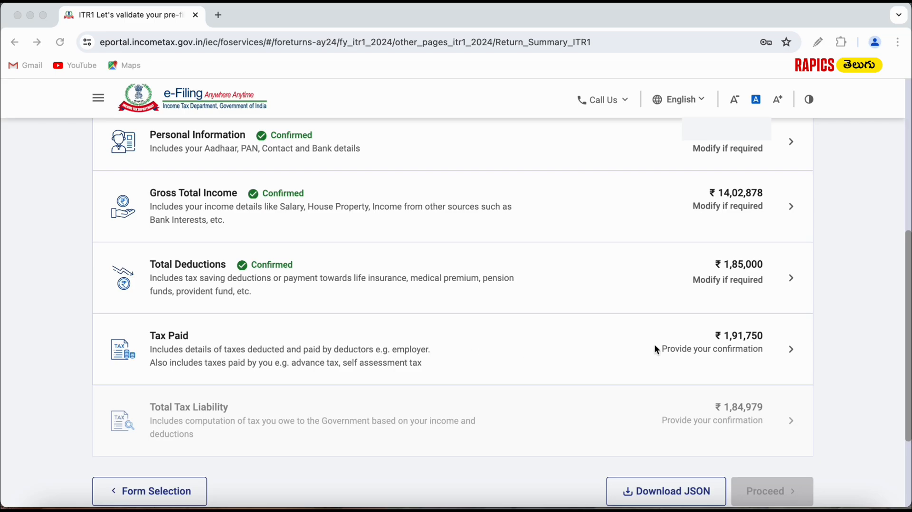
left_click(760, 341)
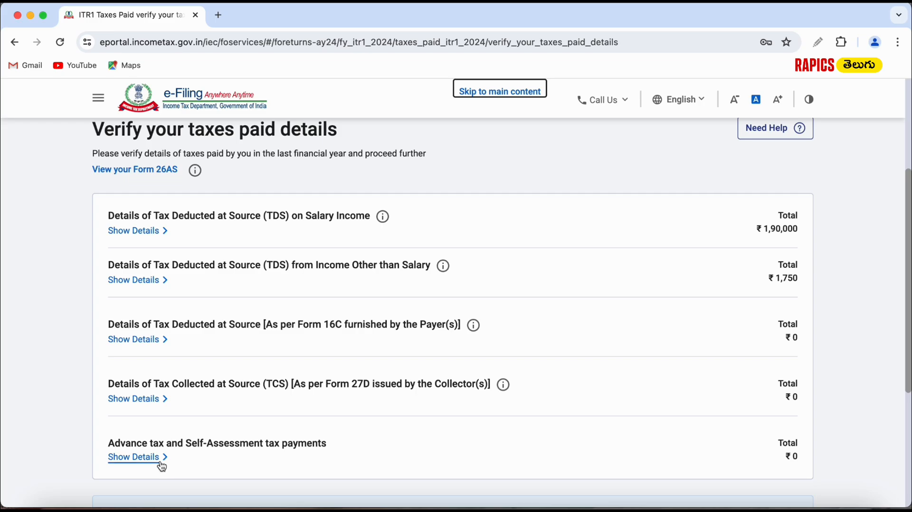
left_click(135, 458)
scroll(142, 427, "down", 3)
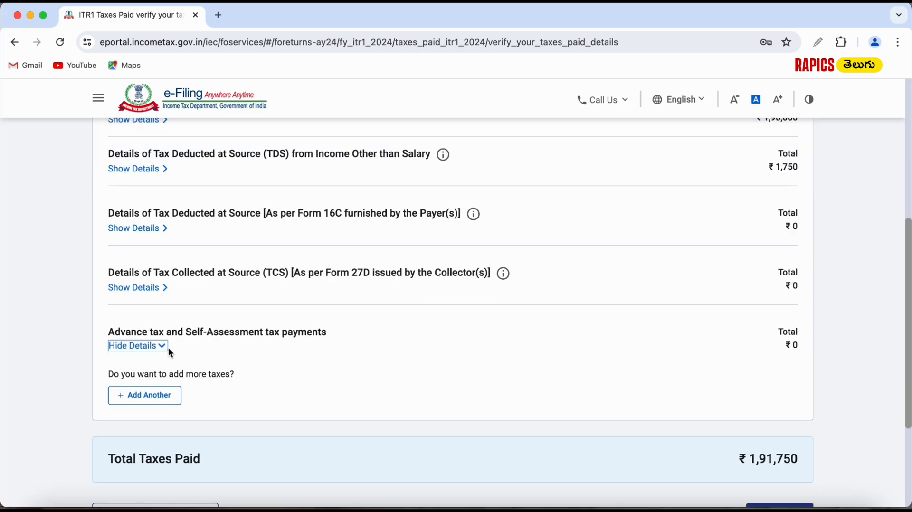
View the form for adding advance and self-assessment tax, cancel it without an entry, and confirm the taxes paid.
left_click(163, 397)
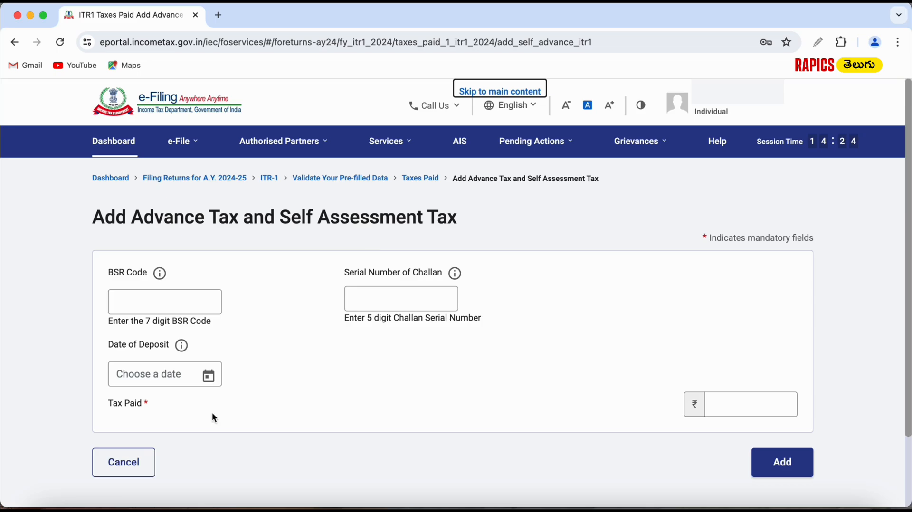
left_click(132, 463)
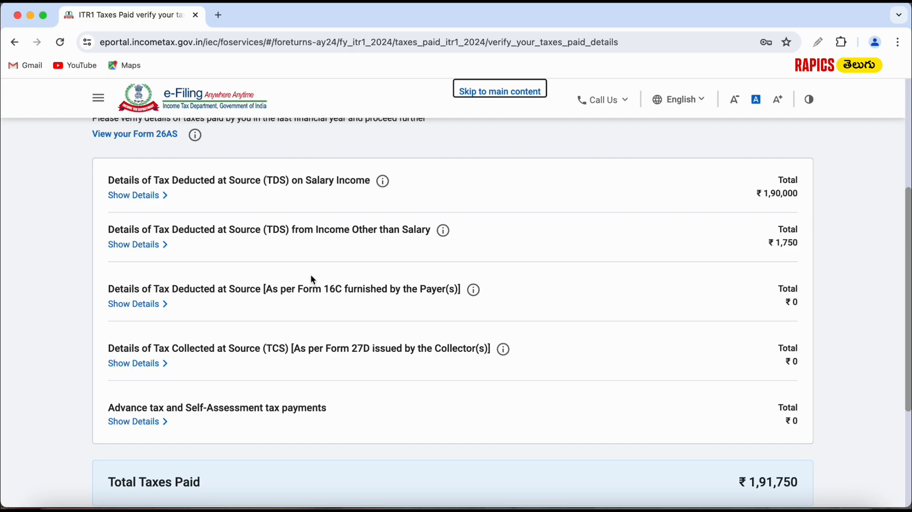
scroll(592, 285, "down", 5)
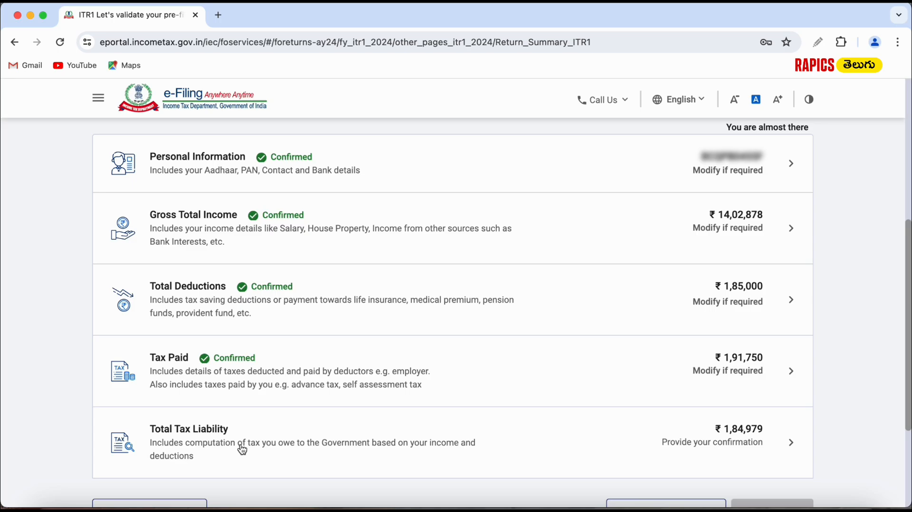
Open the Total Tax Liability section and show the slab-wise calculation of the tax payable on total income.
left_click(622, 450)
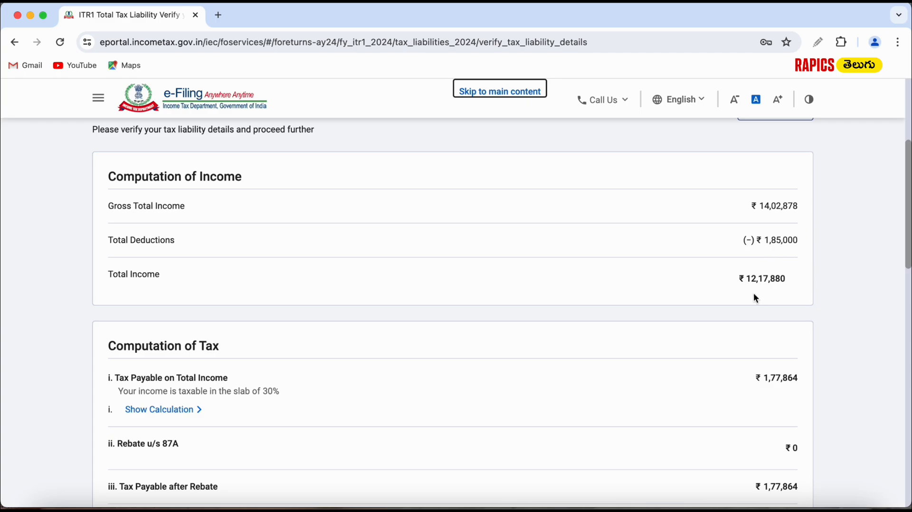
scroll(806, 298, "down", 5)
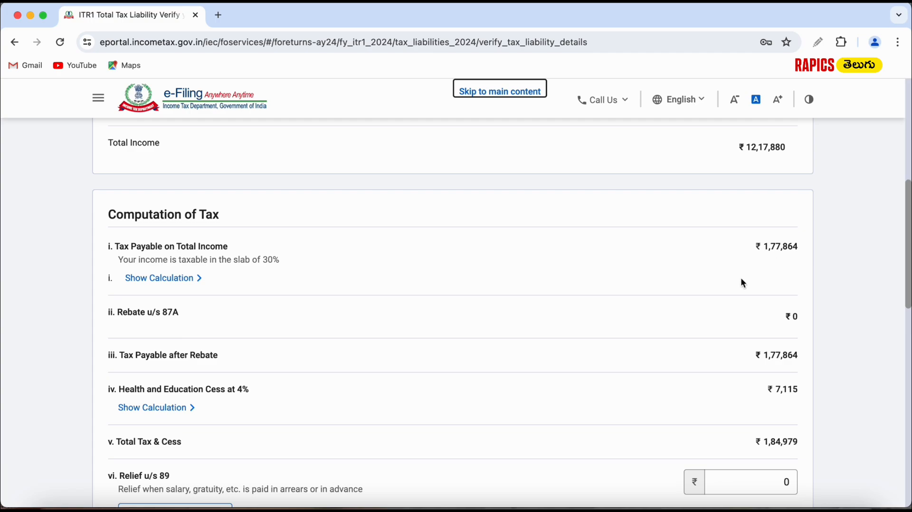
scroll(743, 283, "down", 3)
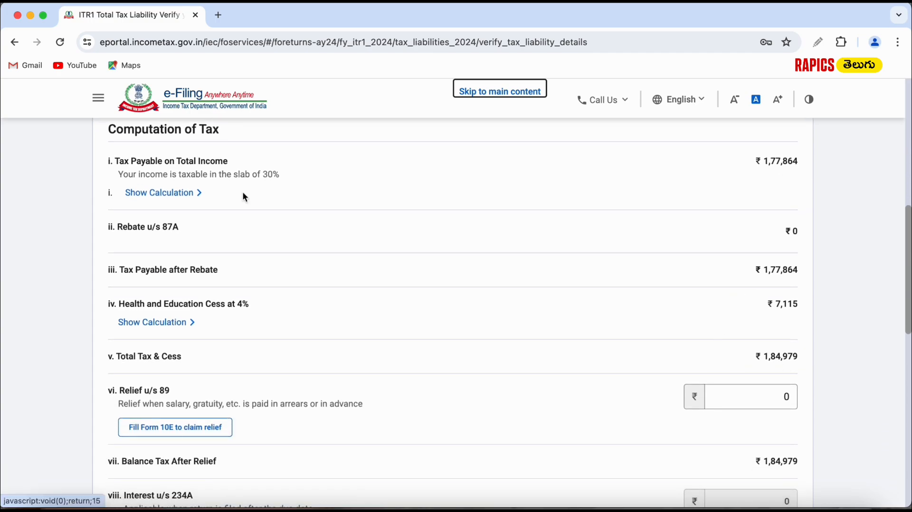
left_click(179, 195)
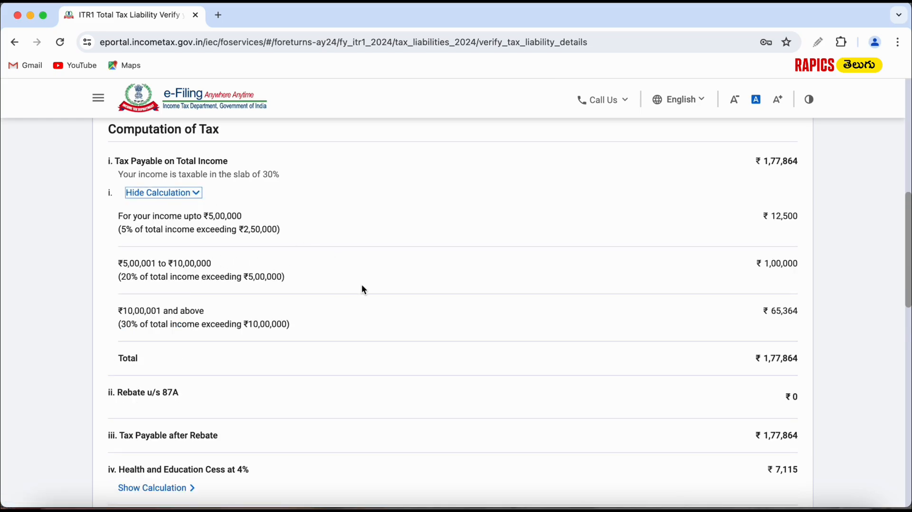
Review the interest, fee and total tax amounts, and confirm the Total Tax Liability section.
scroll(362, 287, "down", 3)
scroll(362, 288, "down", 7)
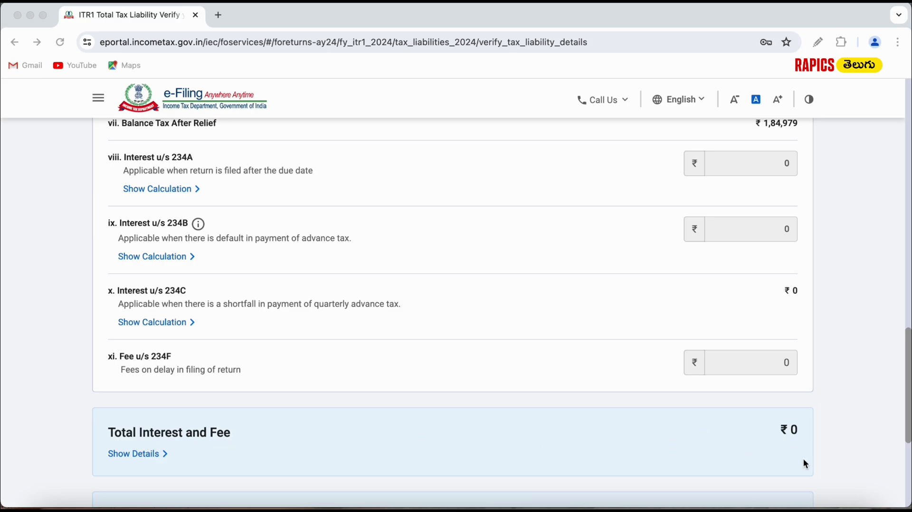
scroll(717, 418, "down", 5)
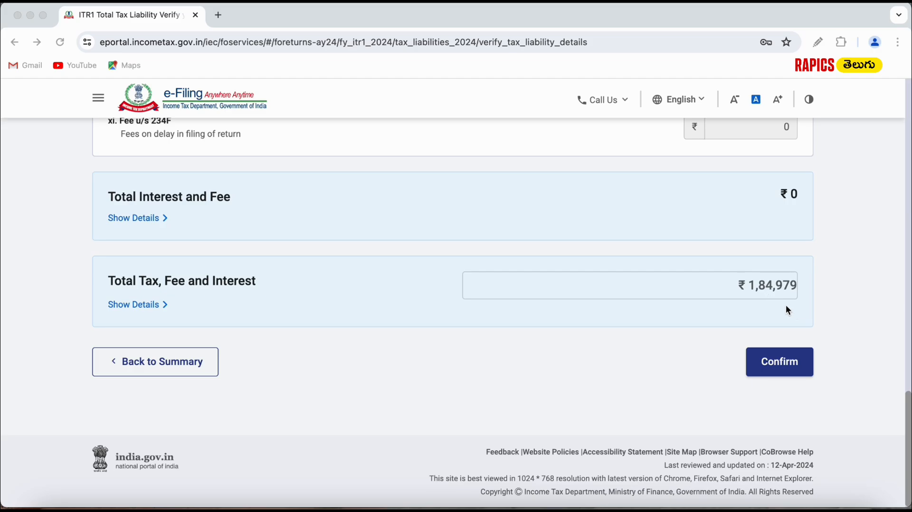
left_click(803, 352)
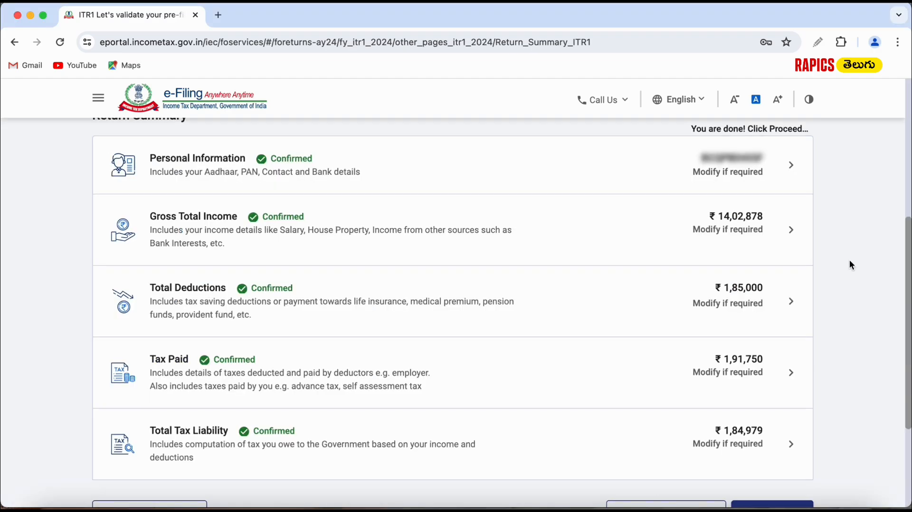
Proceed from the validated return summary to the tax summary and check the taxable income, tax payable and refund amount.
scroll(850, 262, "down", 5)
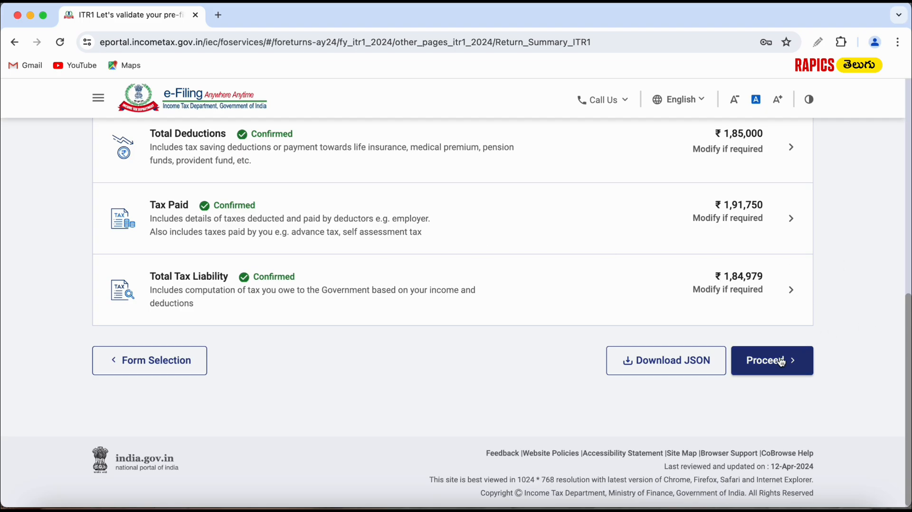
left_click(760, 362)
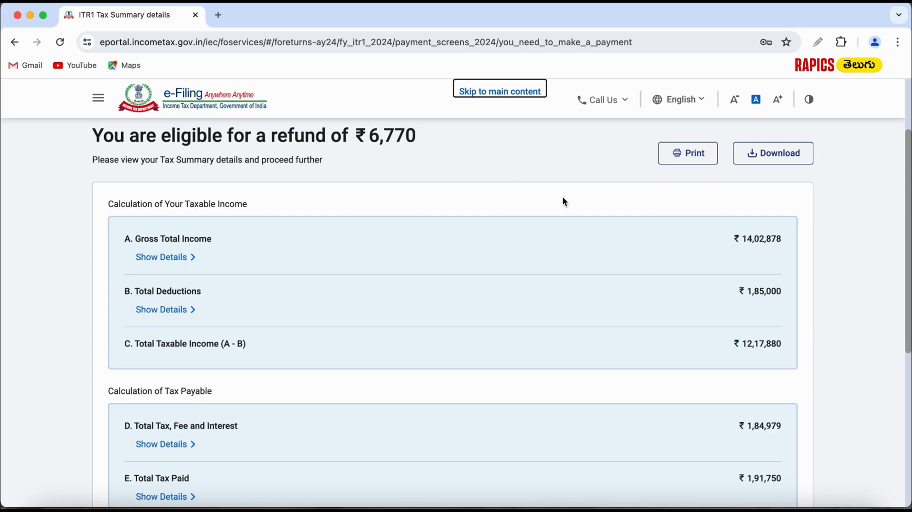
scroll(562, 201, "down", 6)
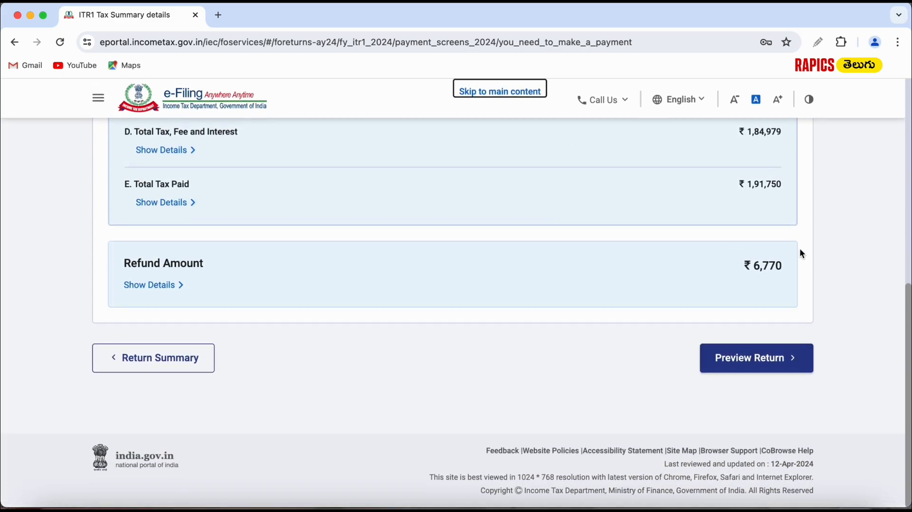